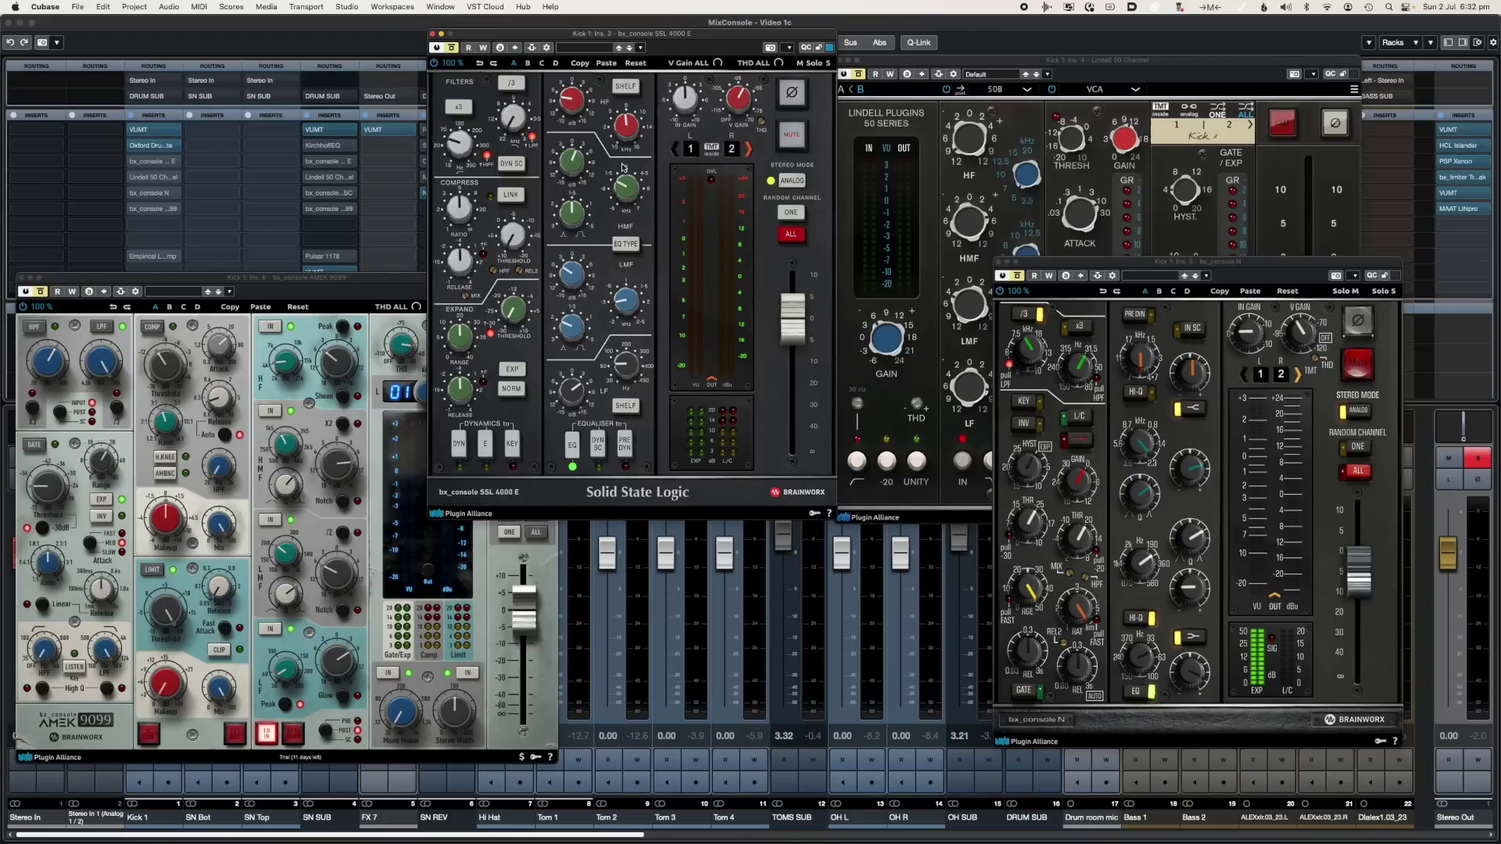
Step: Toggle the kick's SSL 4000 E bypass and reposition the SSL 4000 E and AMEK 9099 plug-in windows
drag(617, 33, 617, 29)
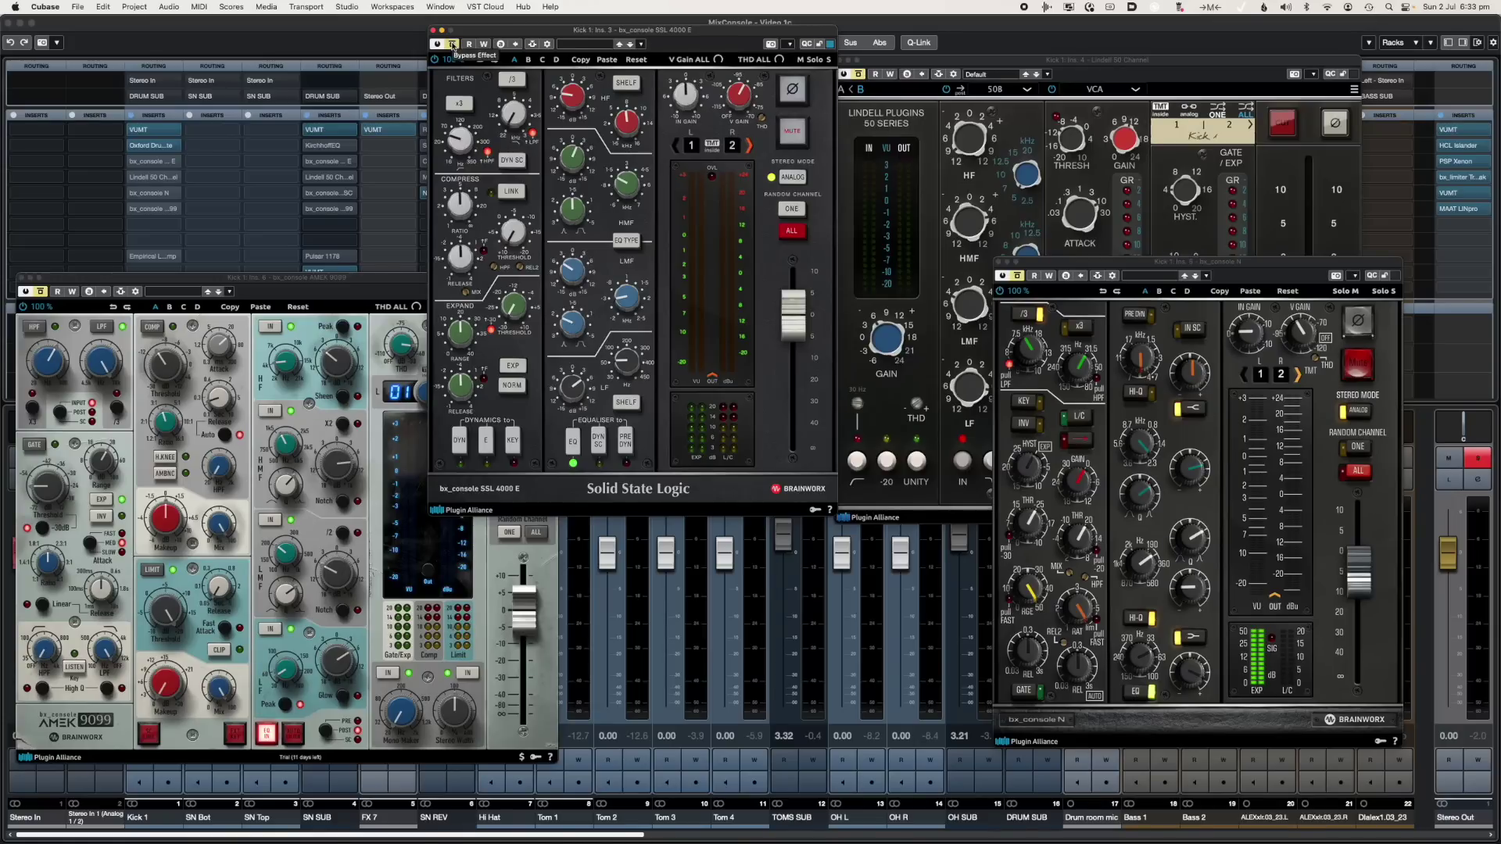
click(453, 44)
drag(106, 277, 110, 314)
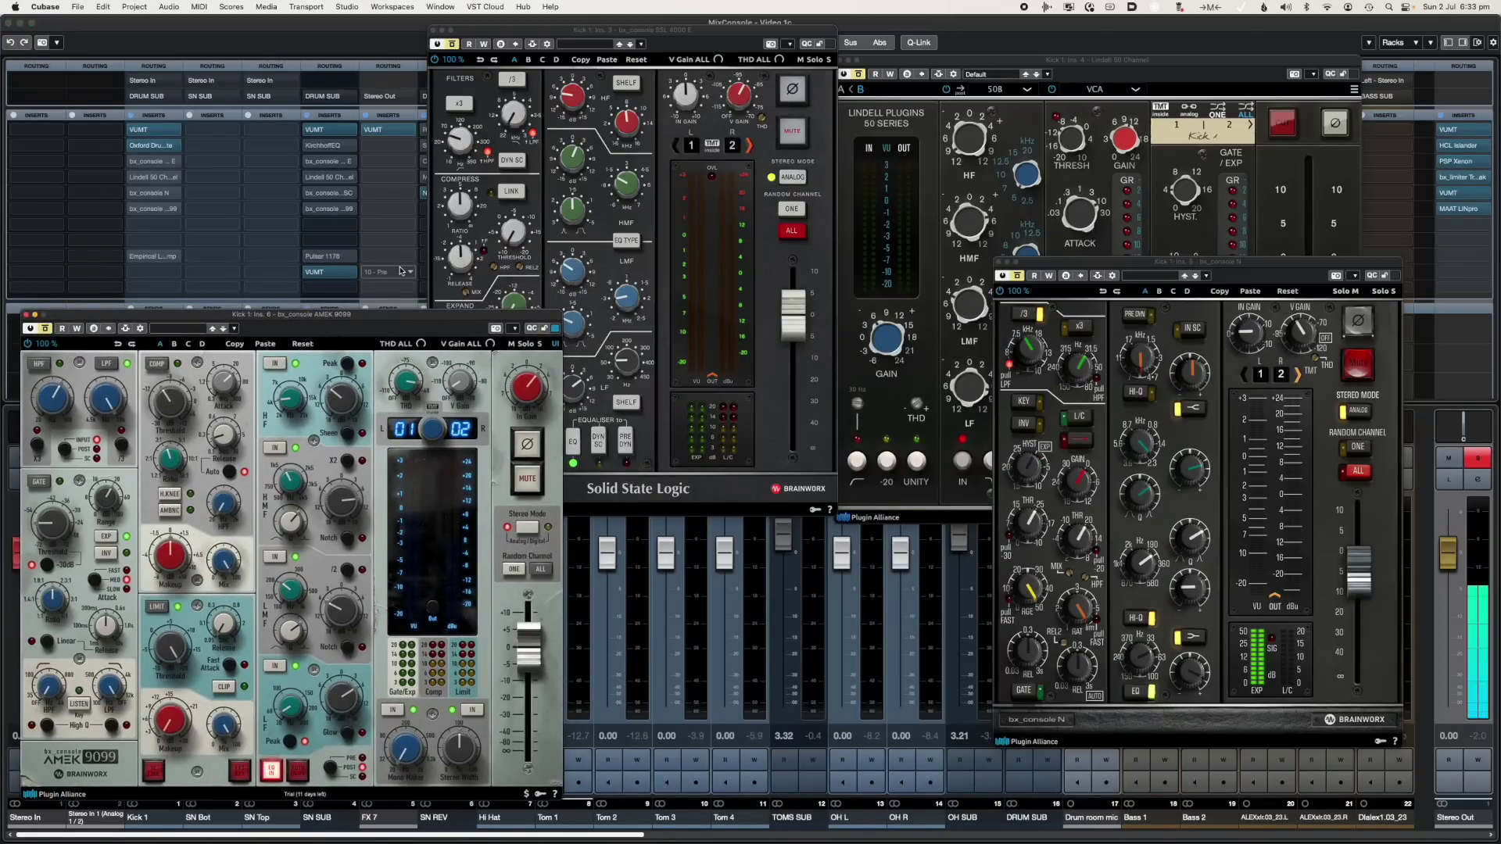
drag(545, 33, 542, 35)
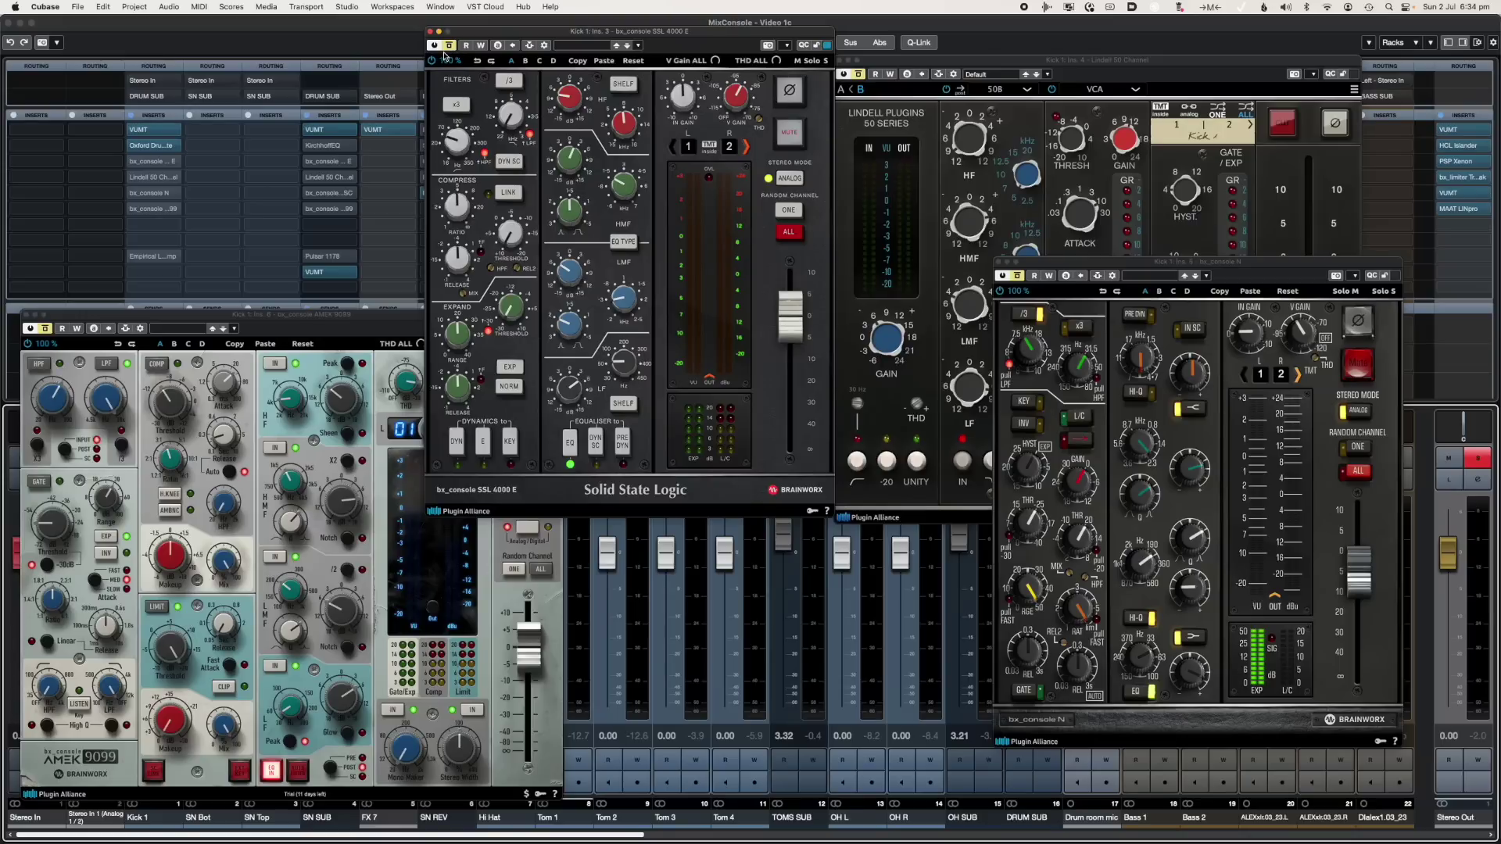
Step: Play the kick and compare it with the SSL 4000 E bypassed and active
key(space)
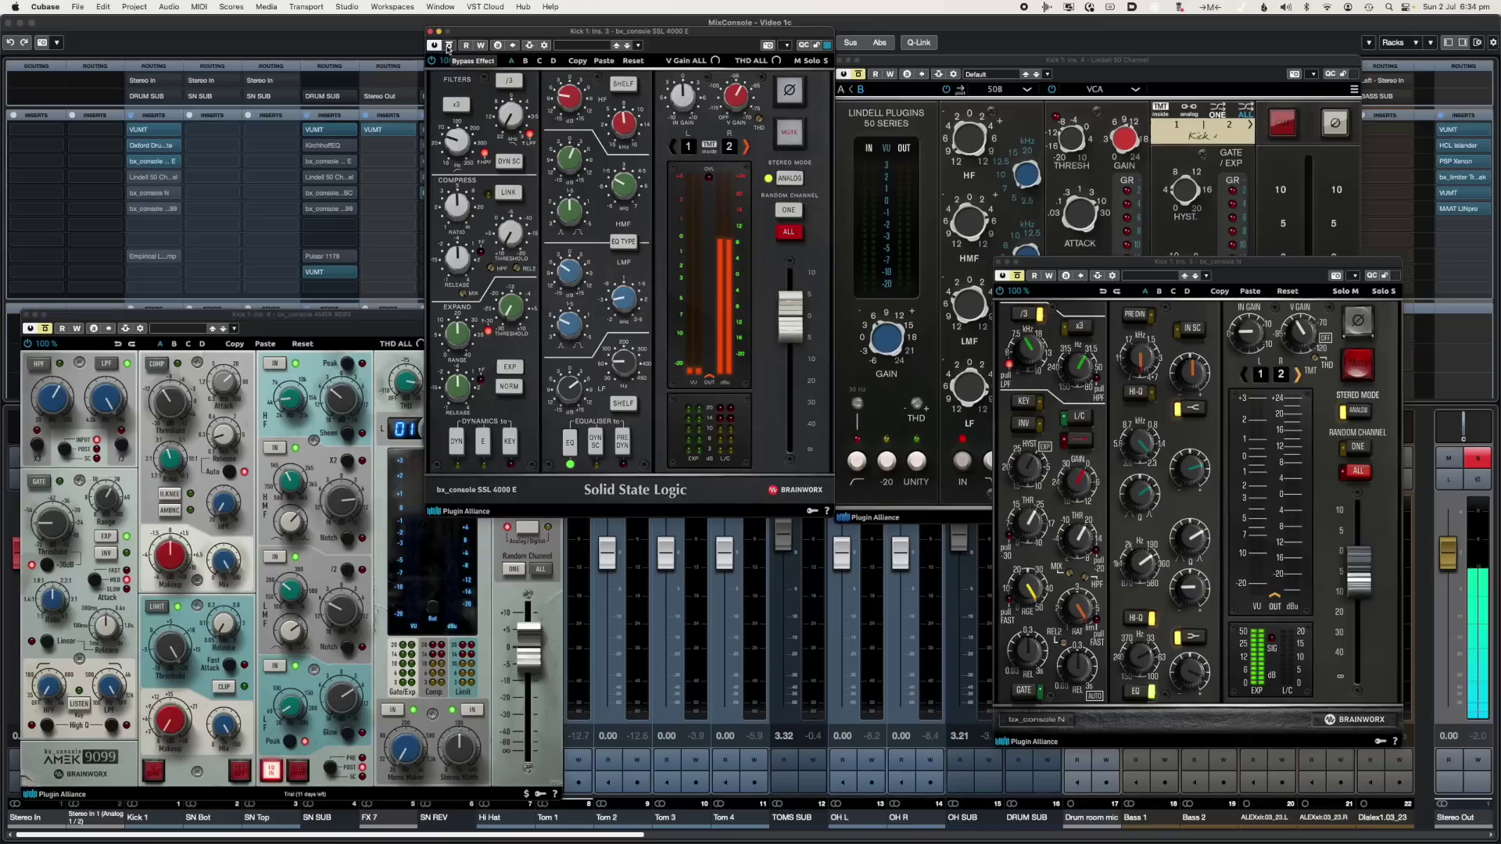
click(449, 45)
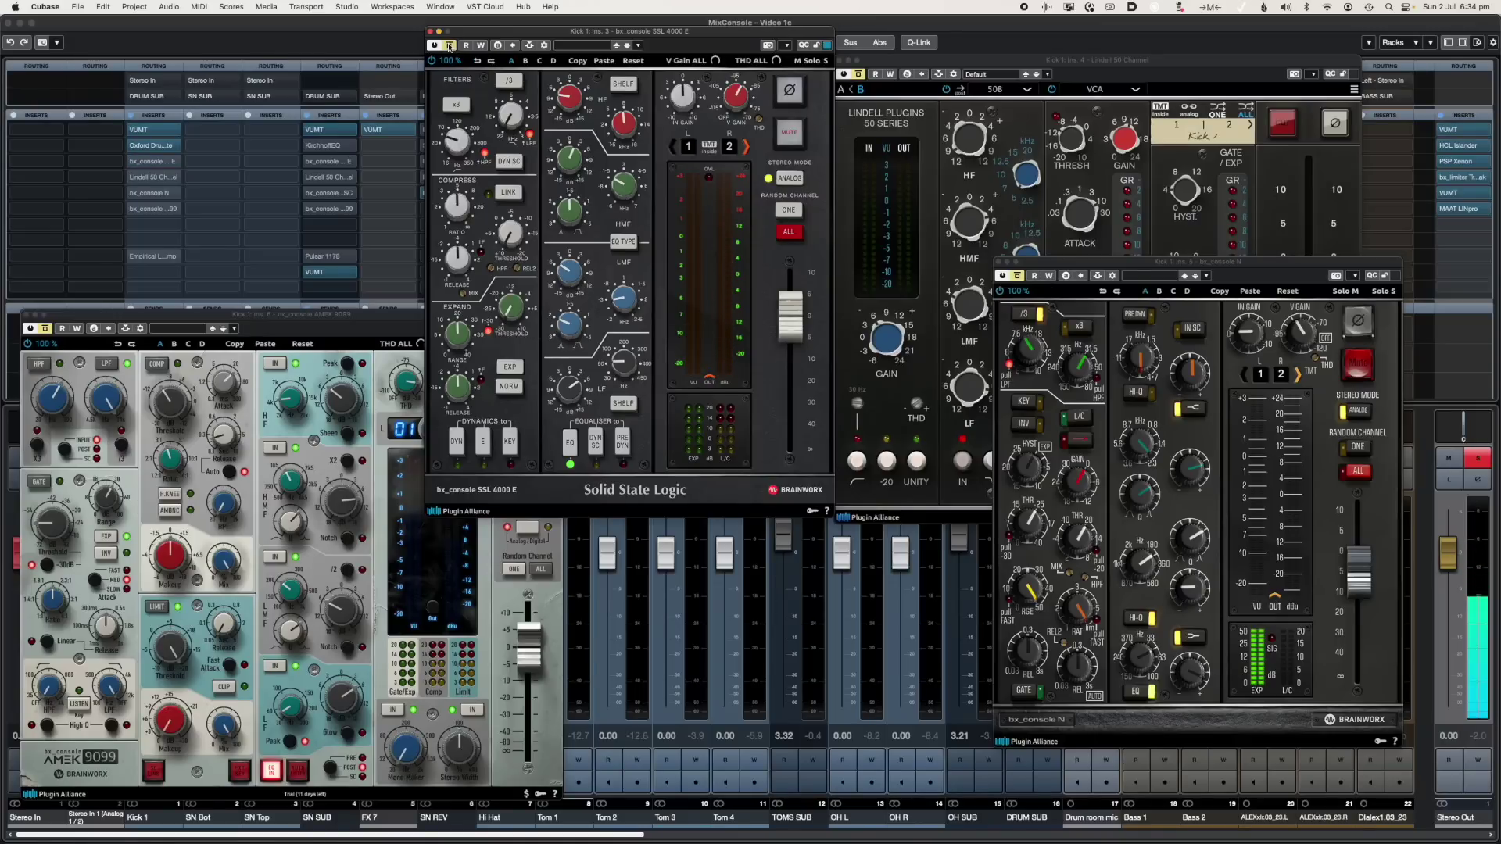
click(450, 45)
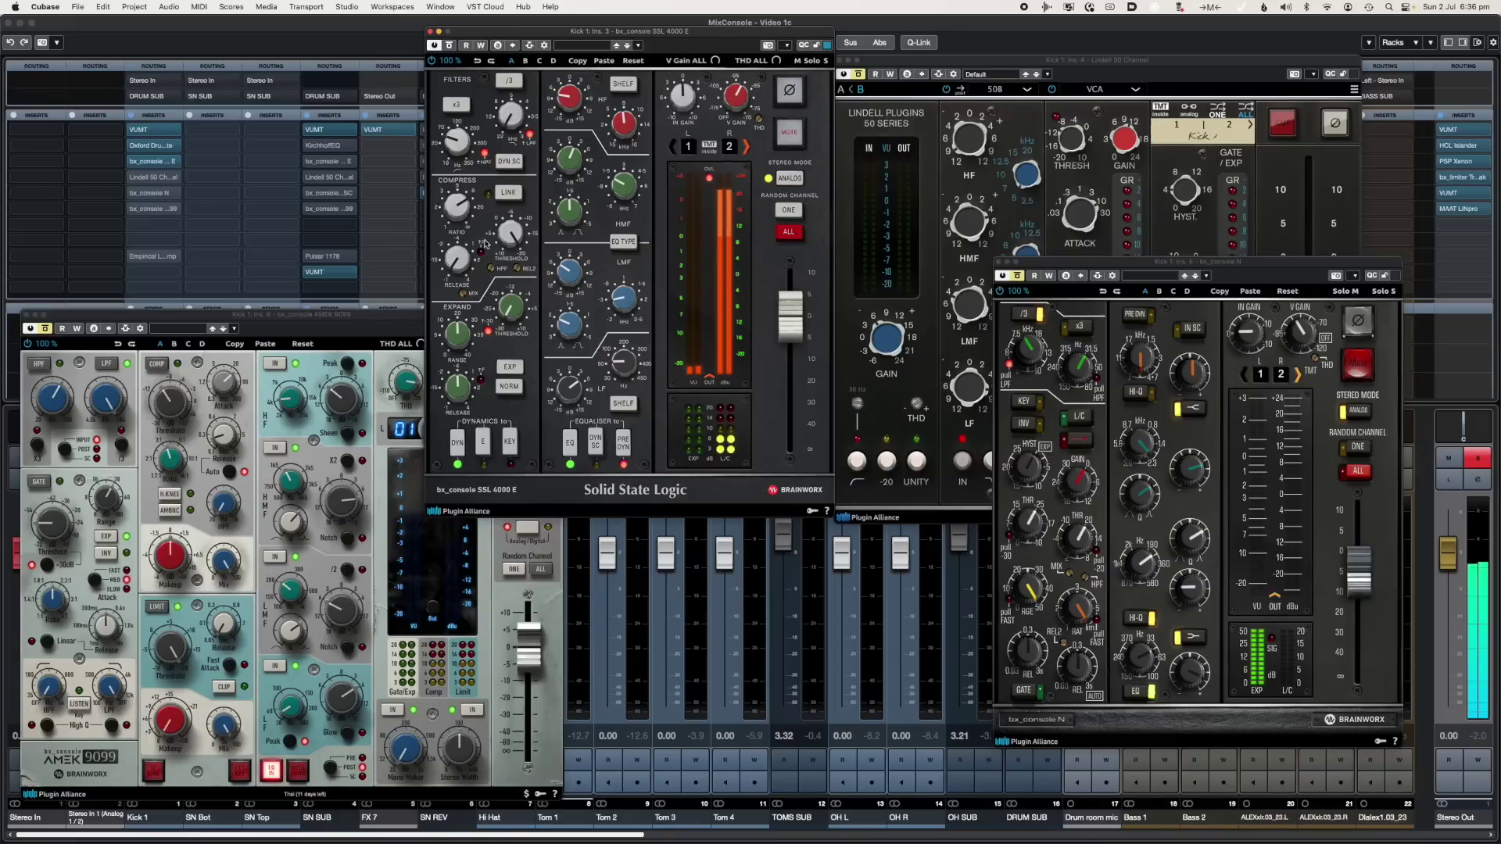
Step: Adjust the threshold and release of the SSL 4000 E compressor on the kick
drag(503, 232, 502, 231)
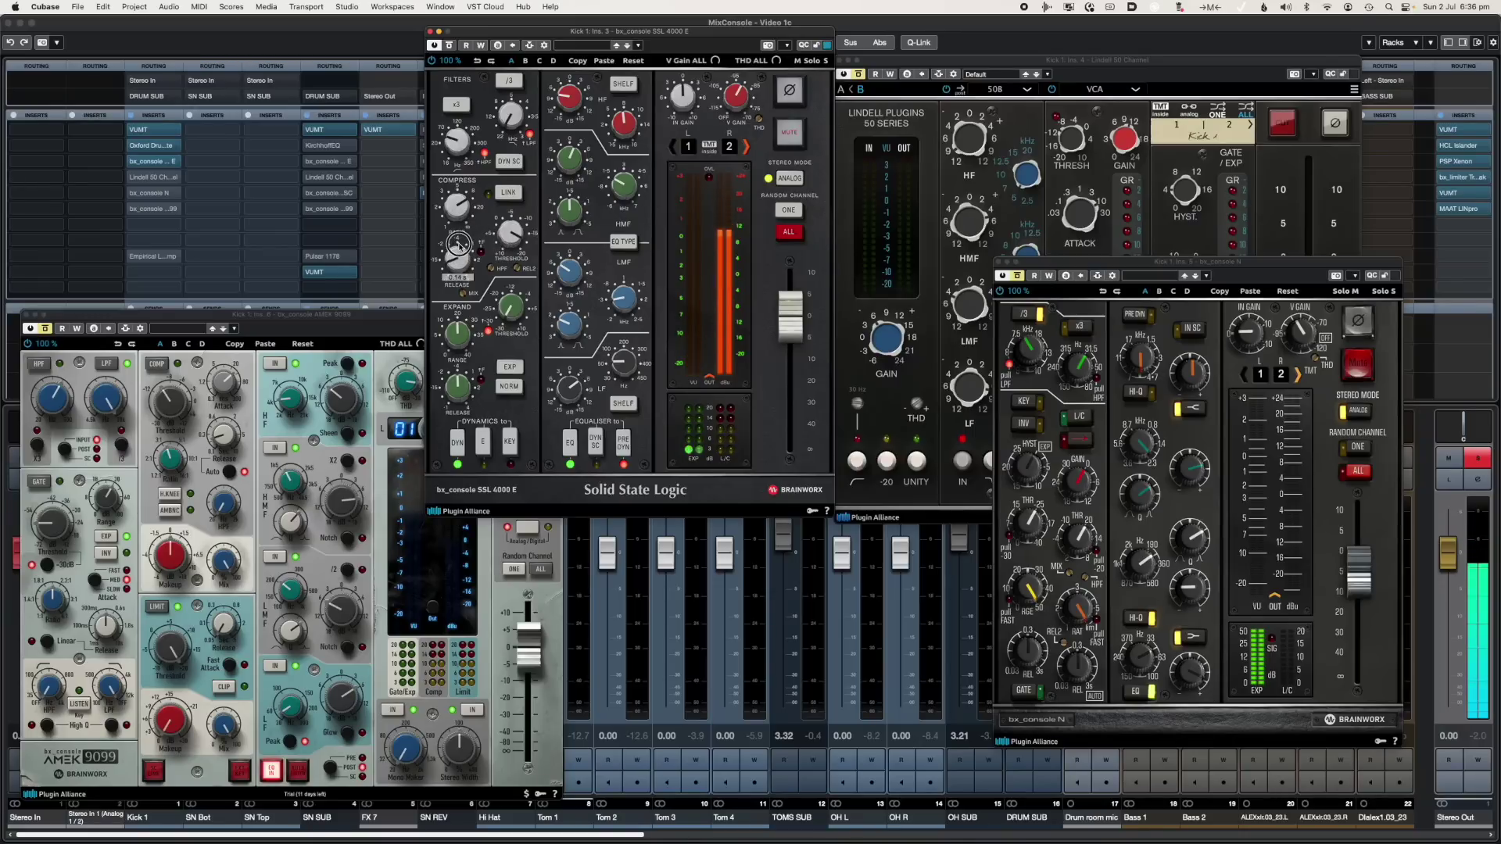
mouse_move(456, 259)
drag(456, 258, 459, 255)
mouse_move(508, 250)
drag(508, 251, 460, 251)
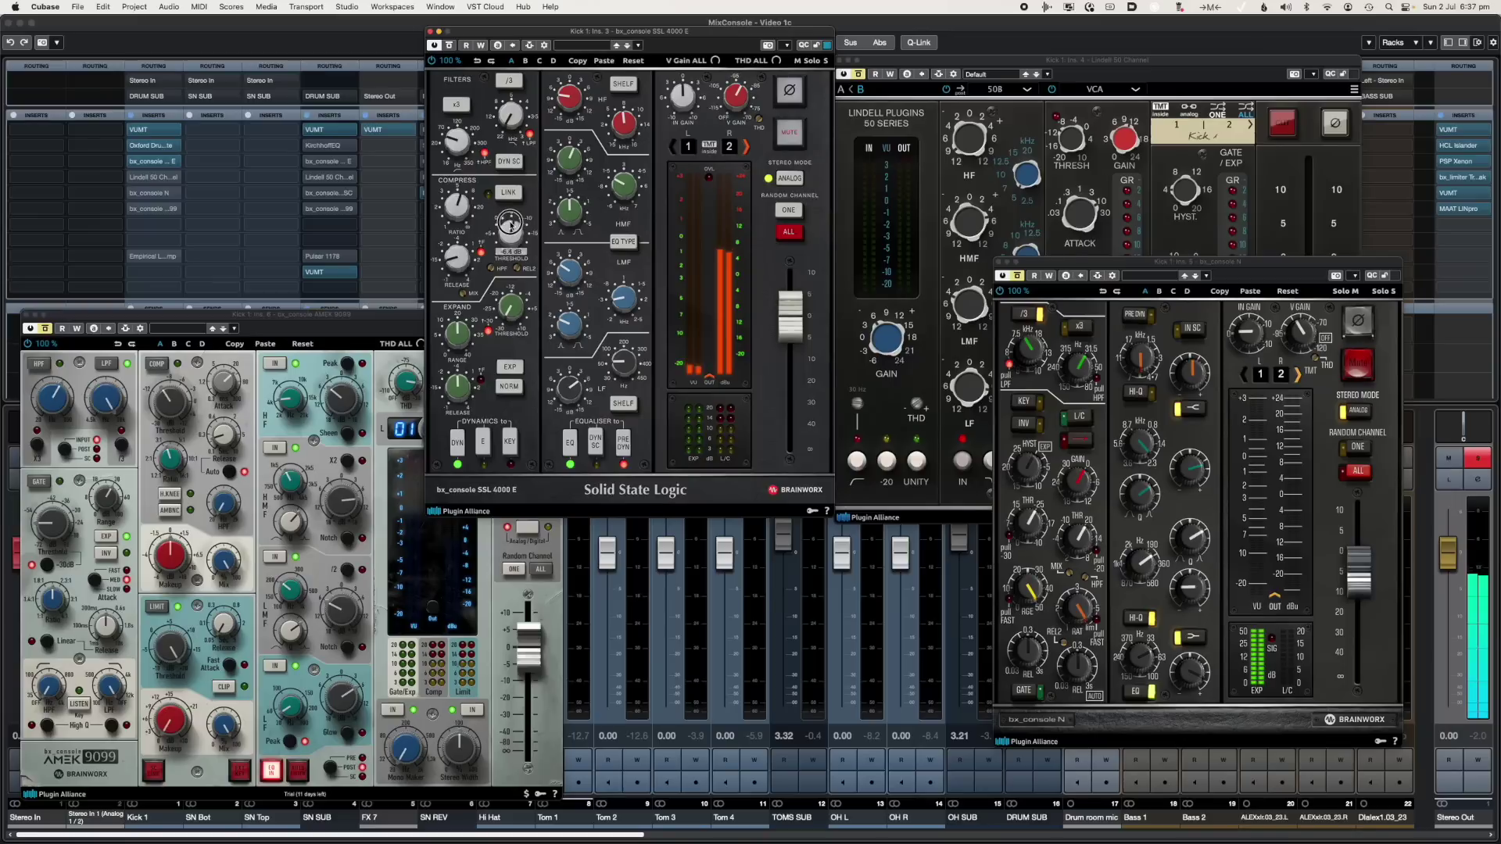
Step: Compare the kick with the SSL 4000 E dynamics on and off, leave the section off and bypass the plug-in
click(457, 443)
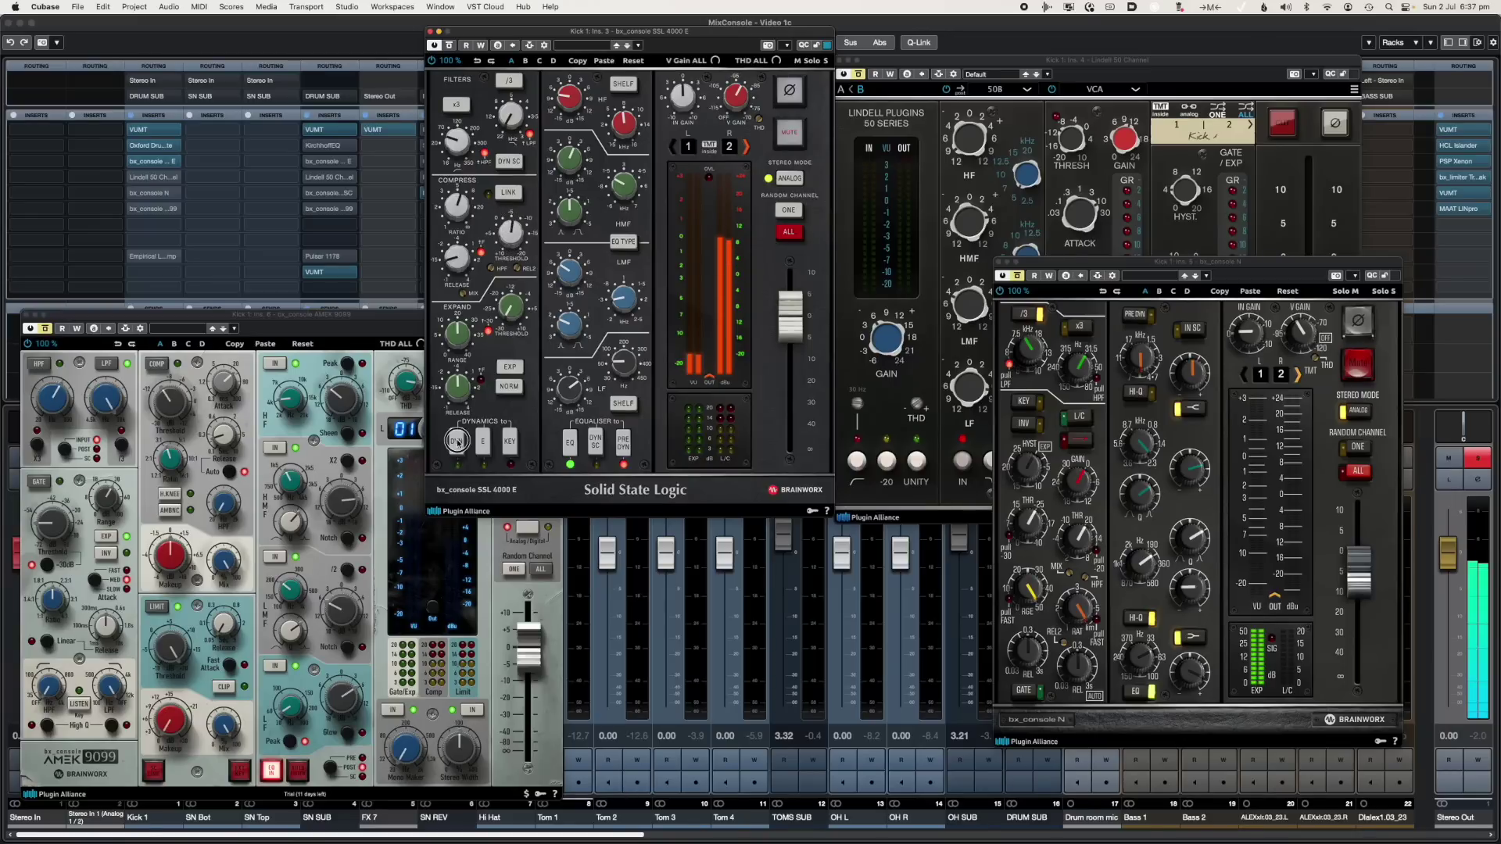
click(457, 443)
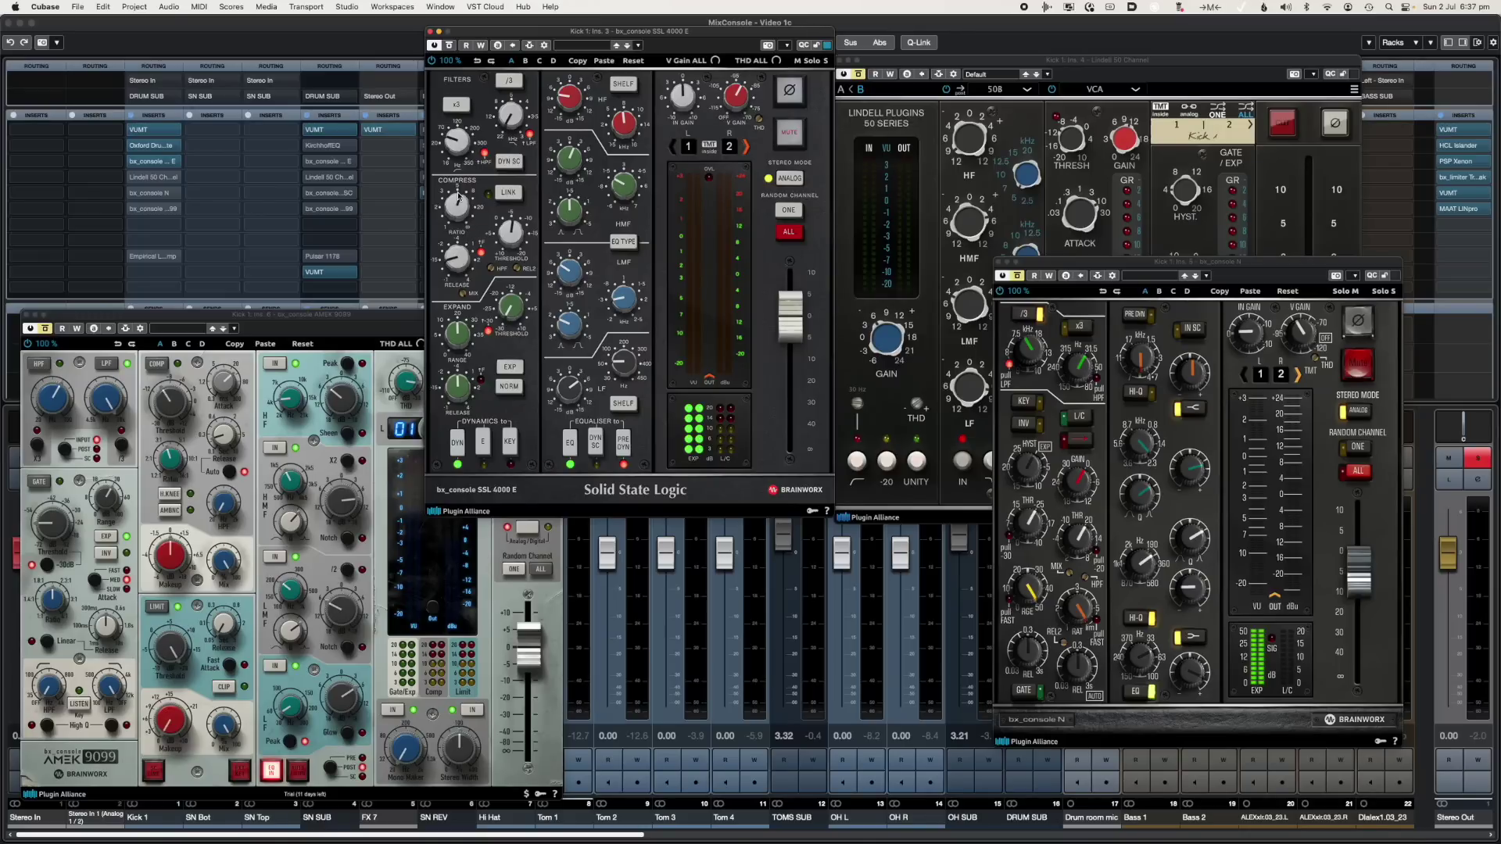
click(459, 453)
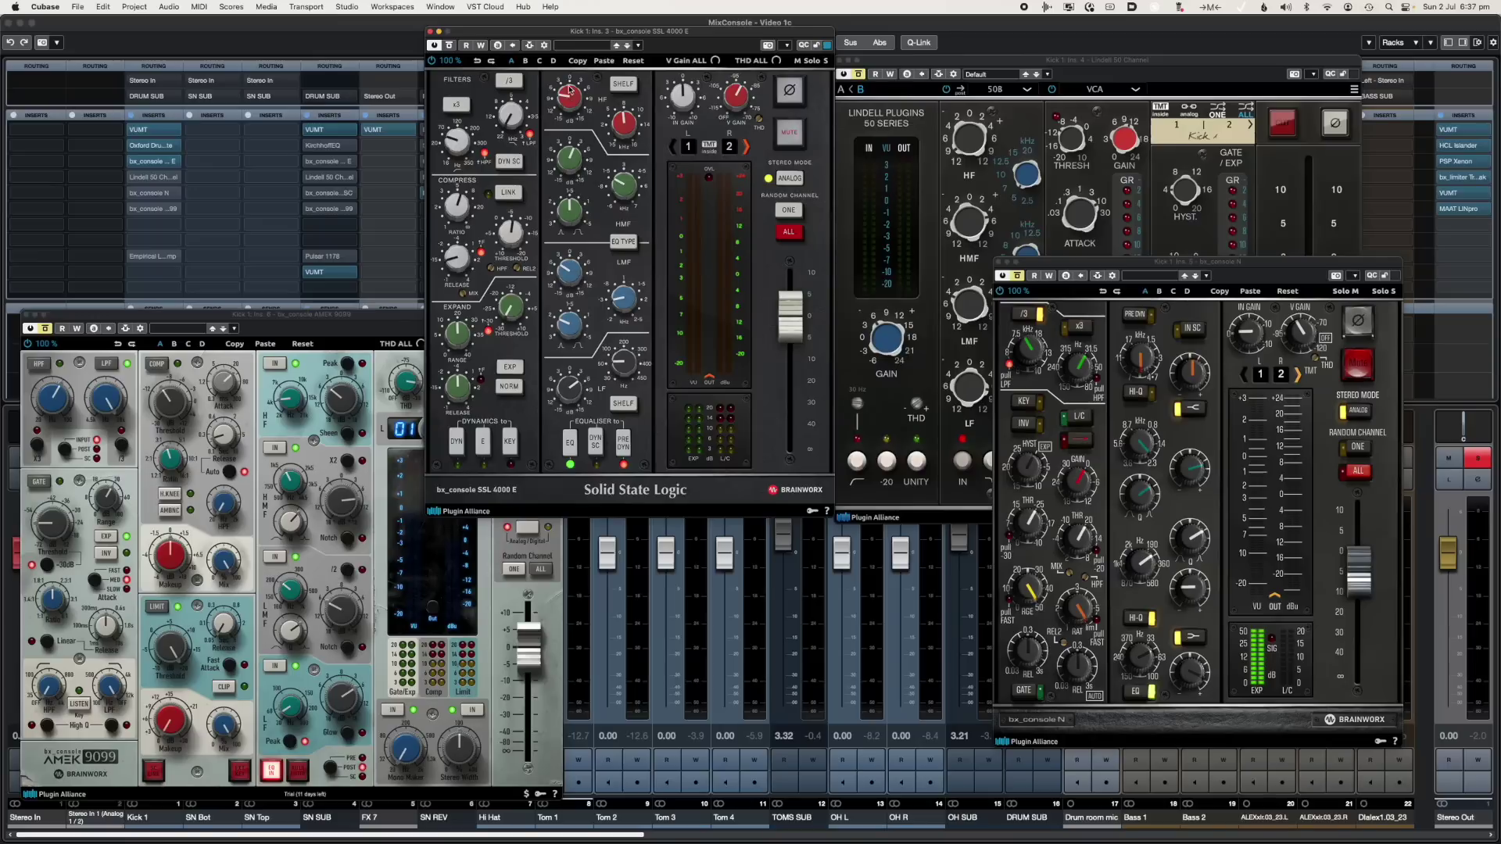
click(451, 46)
Step: Bring the Lindell 50 Channel window forward and compare the kick with the plug-in bypassed and active during playback
drag(910, 58, 602, 45)
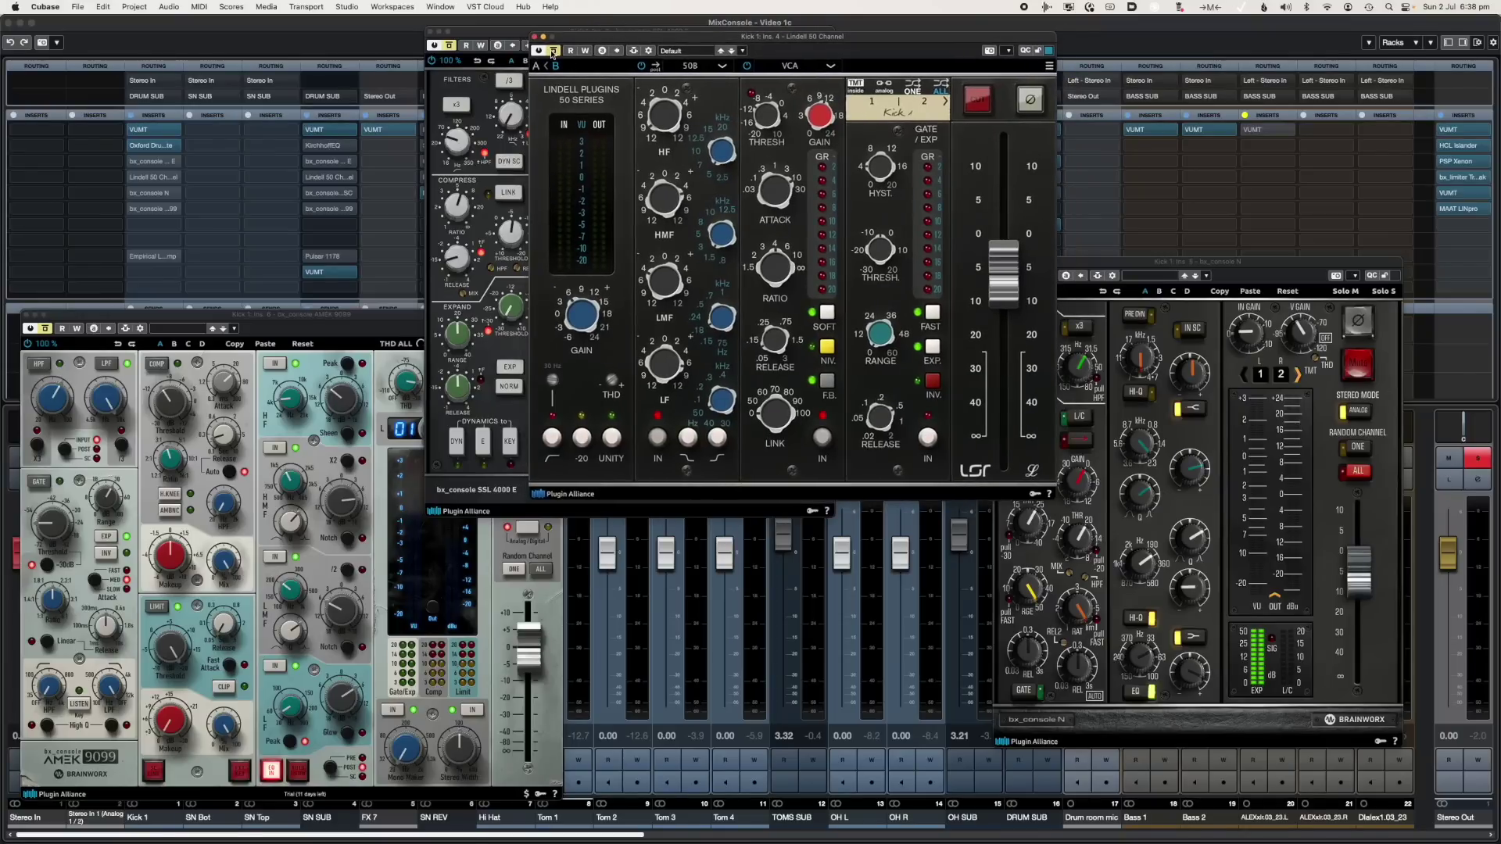
key(space)
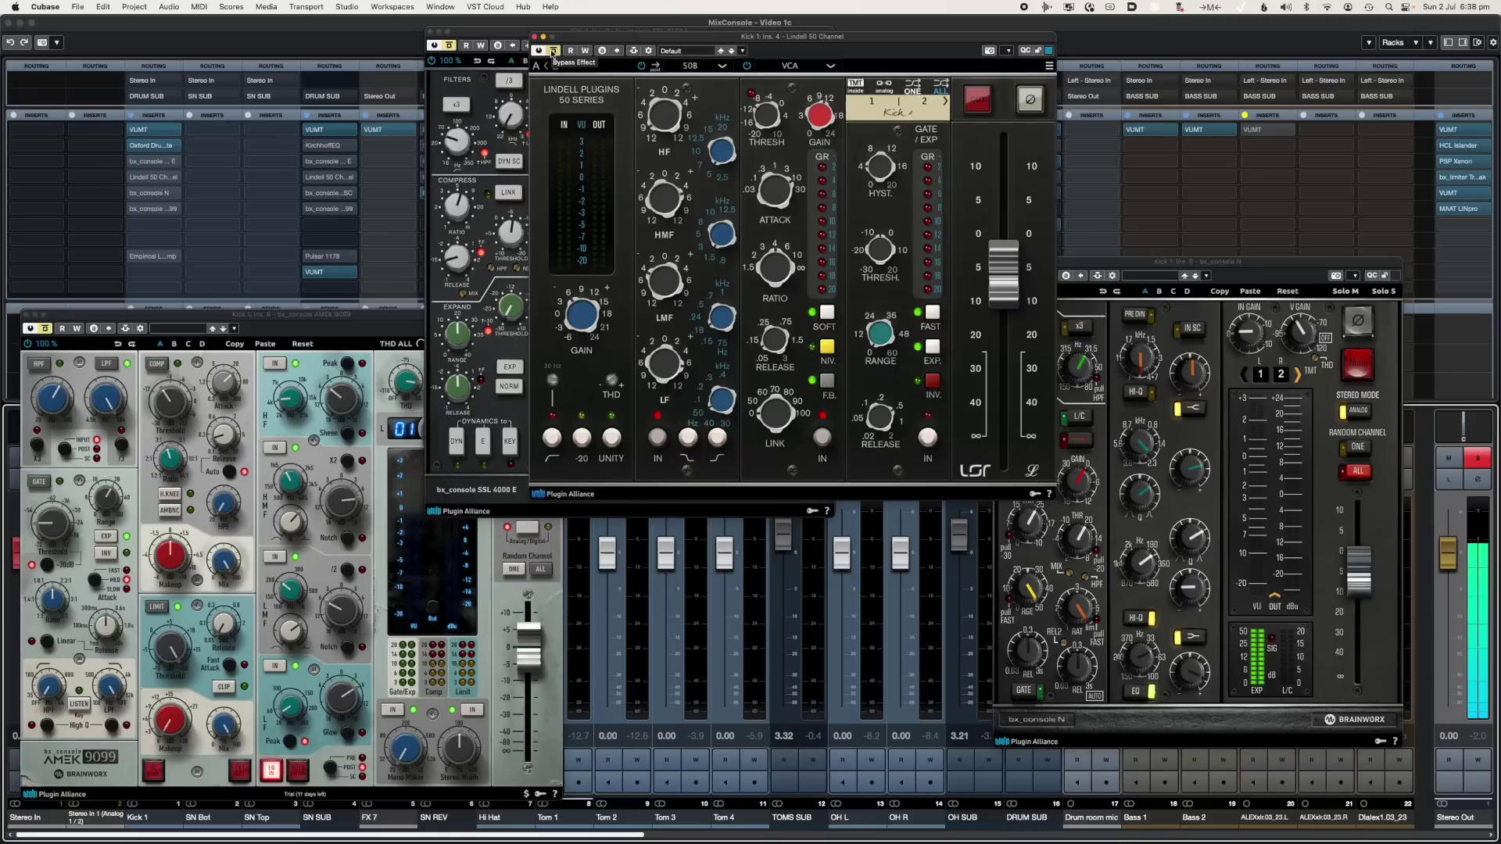
click(550, 59)
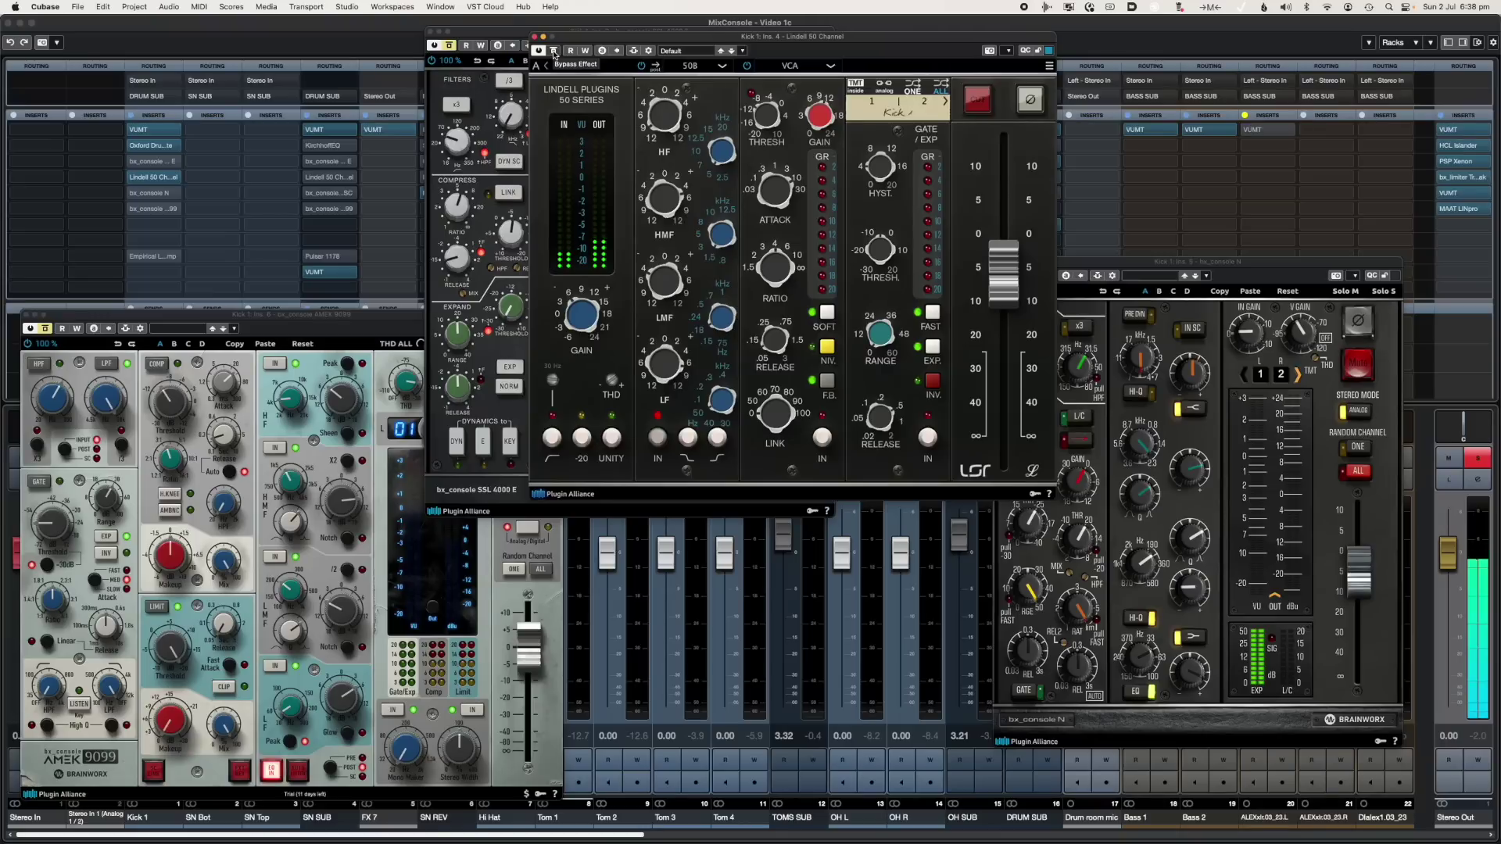
click(553, 51)
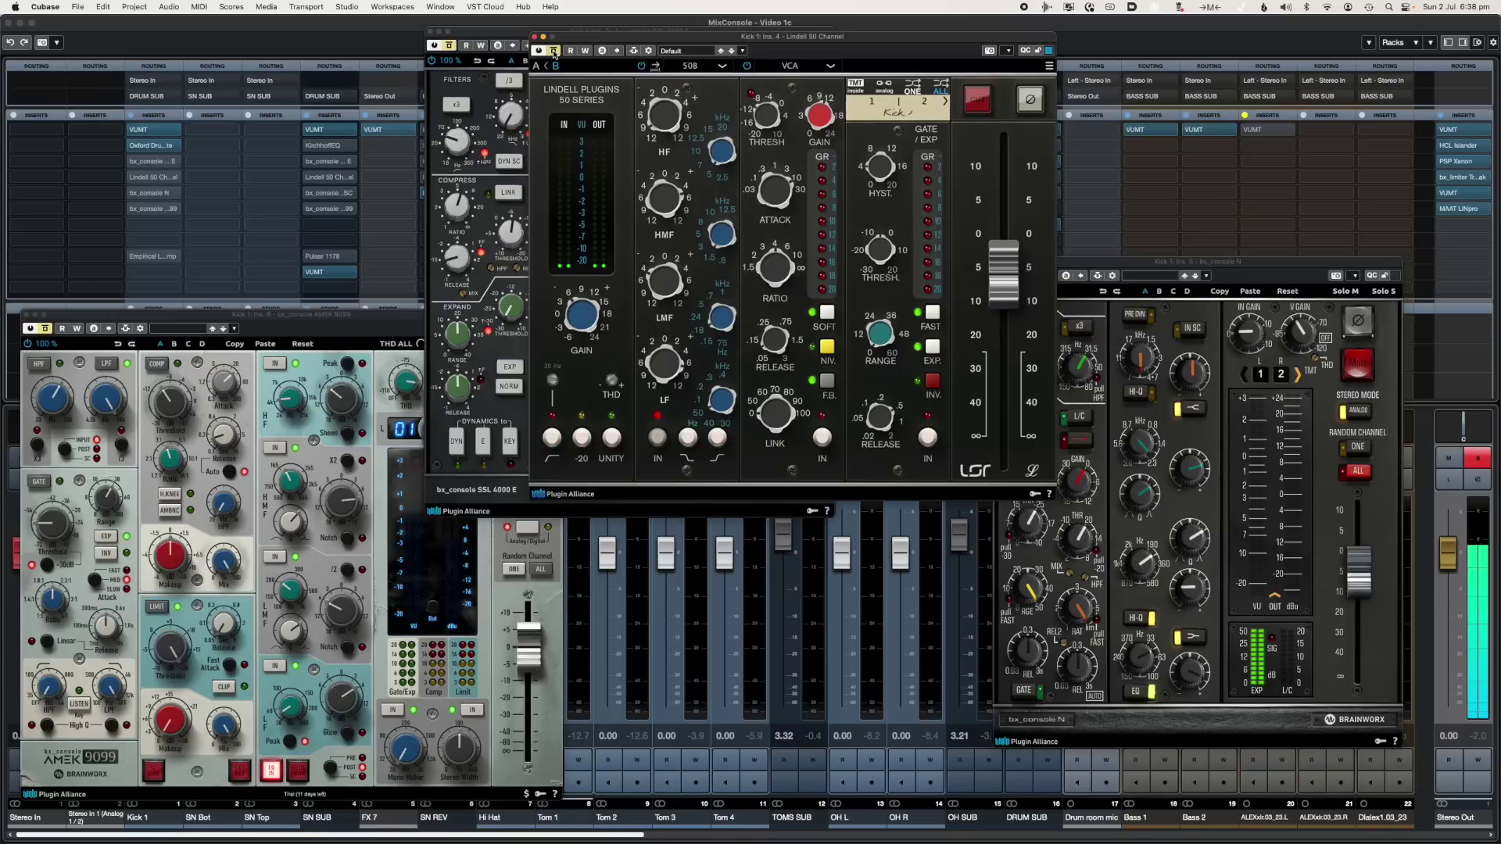
click(553, 50)
drag(576, 40, 919, 42)
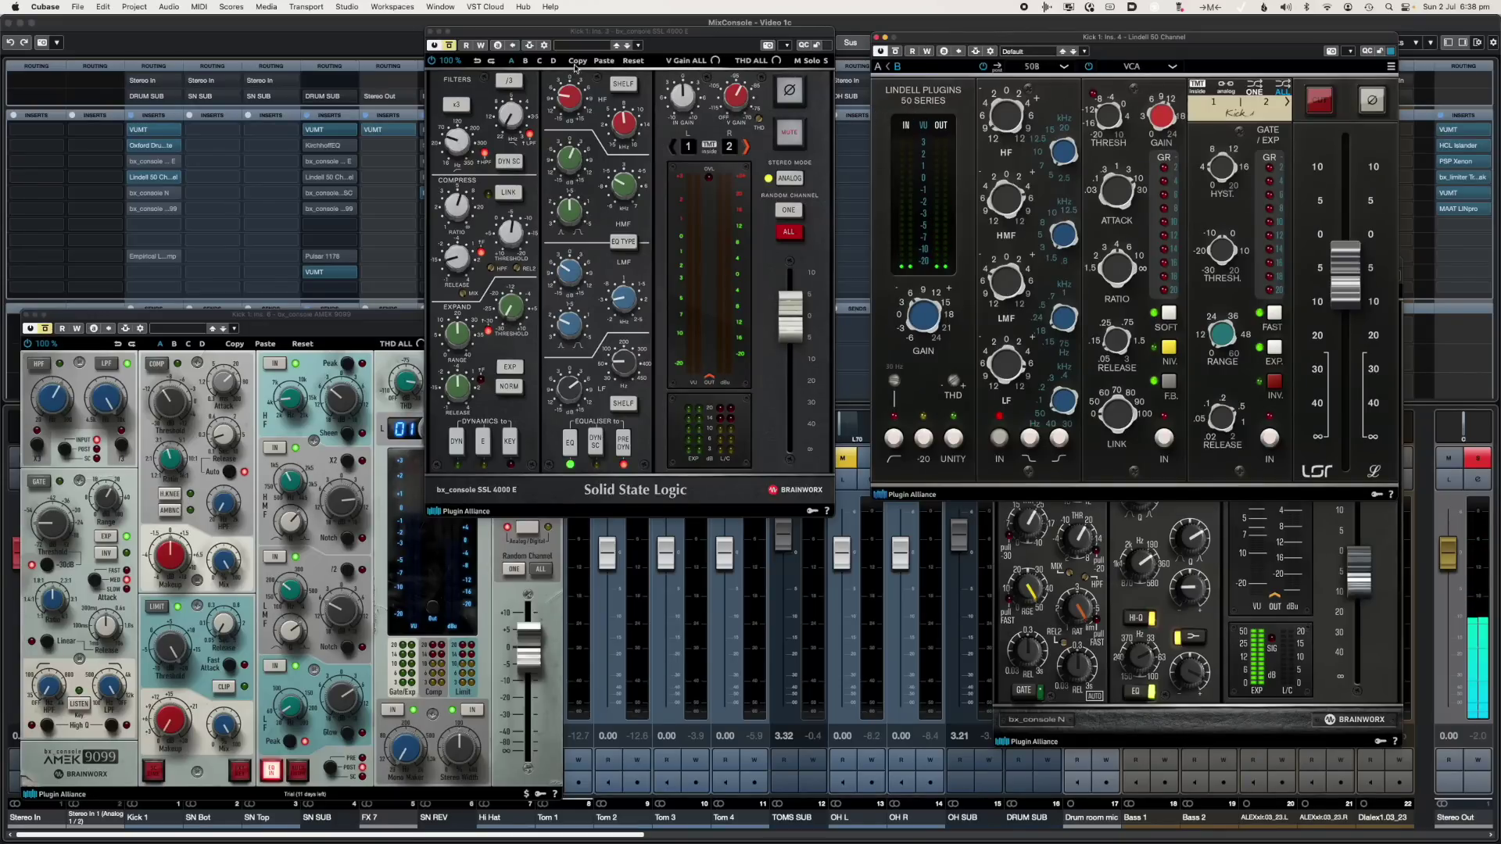
Step: Switch between the SSL 4000 E and Lindell 50 Channel windows and reposition the Lindell window partly over the SSL's edge
click(461, 80)
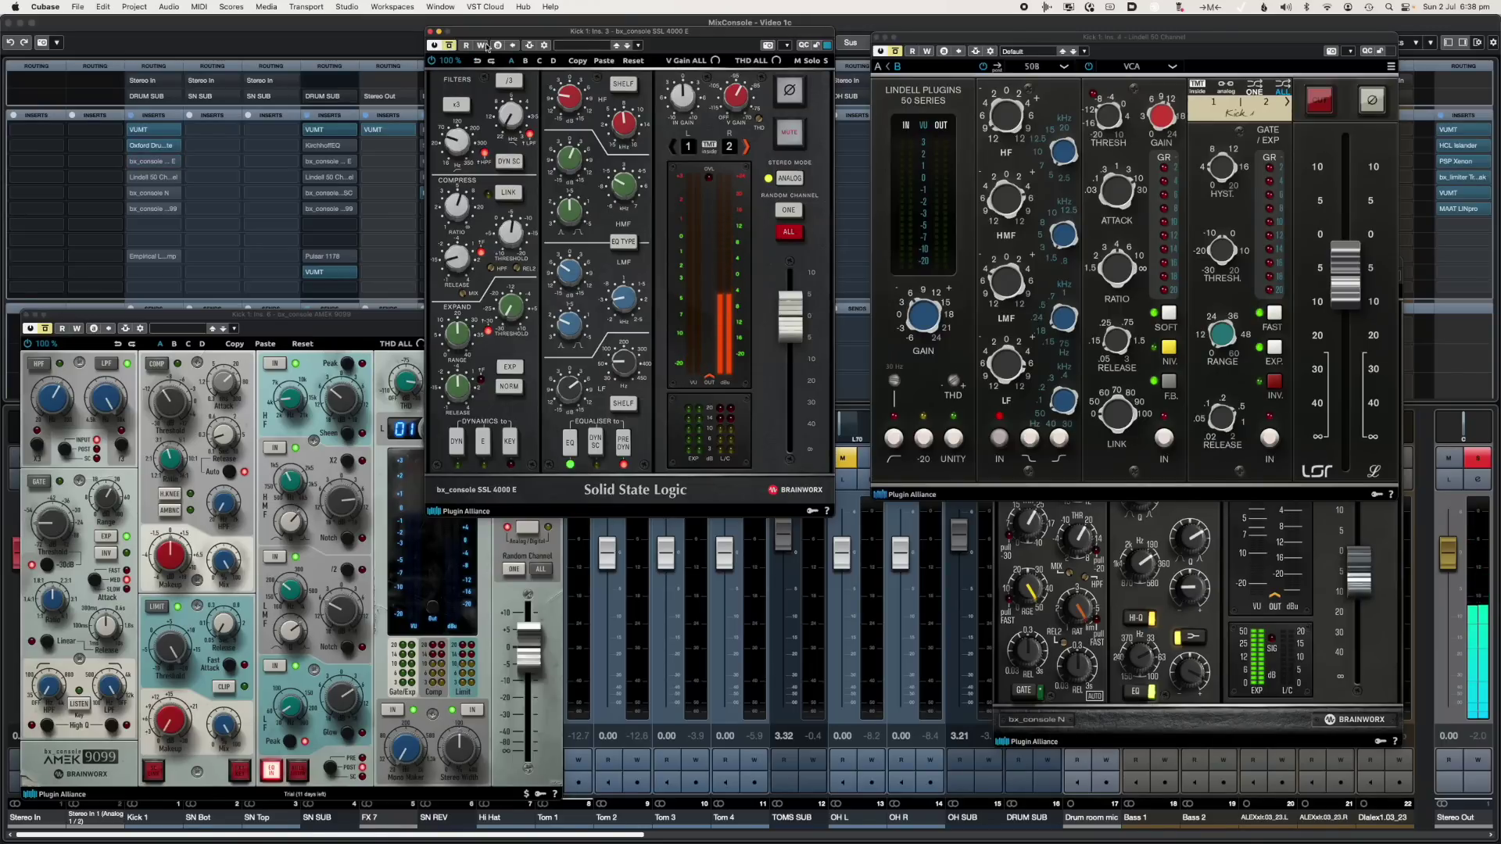
click(892, 94)
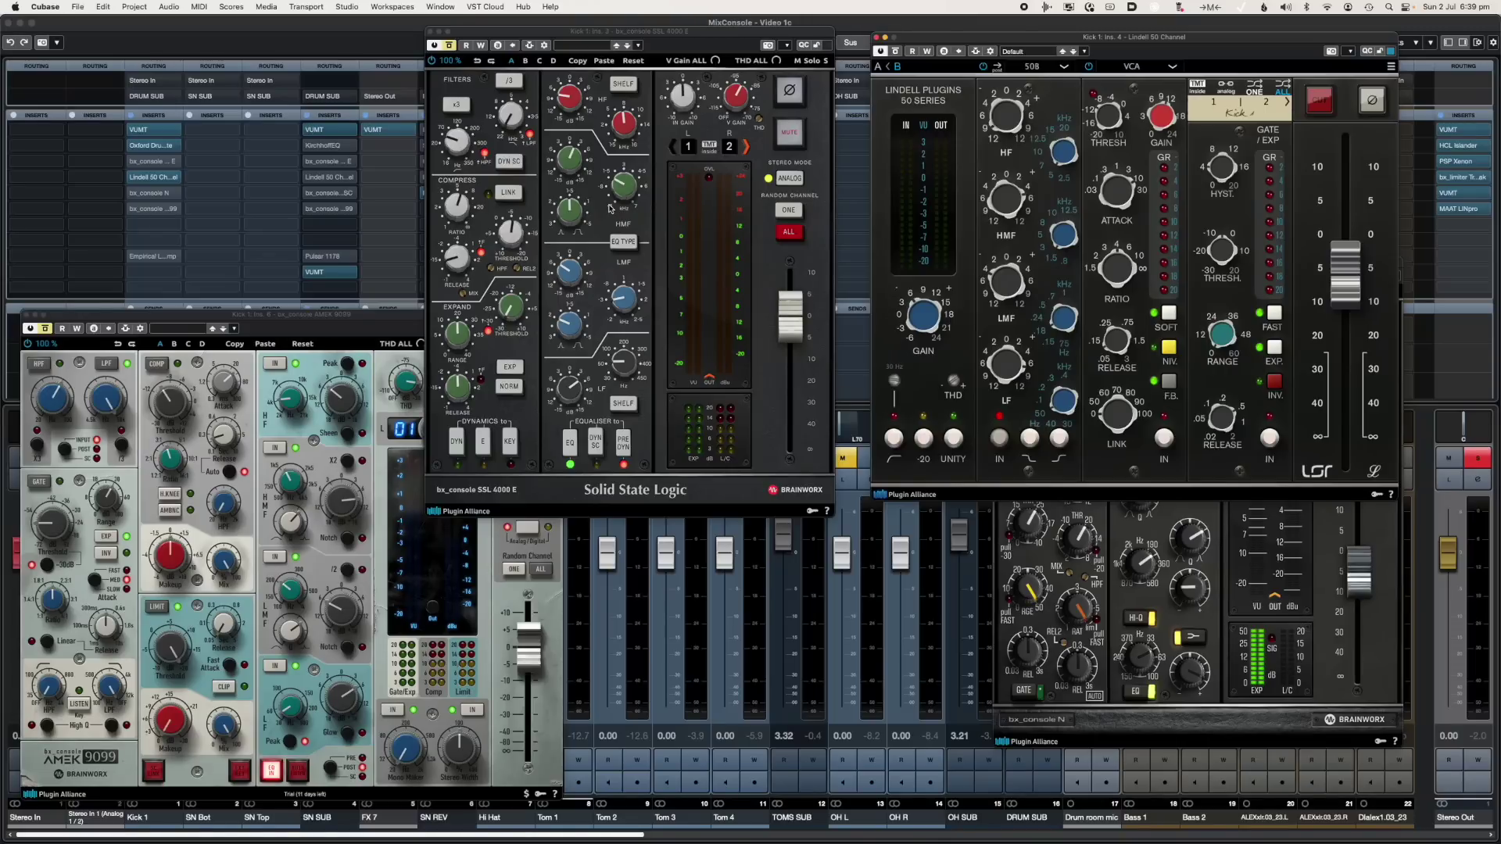
drag(958, 43, 897, 40)
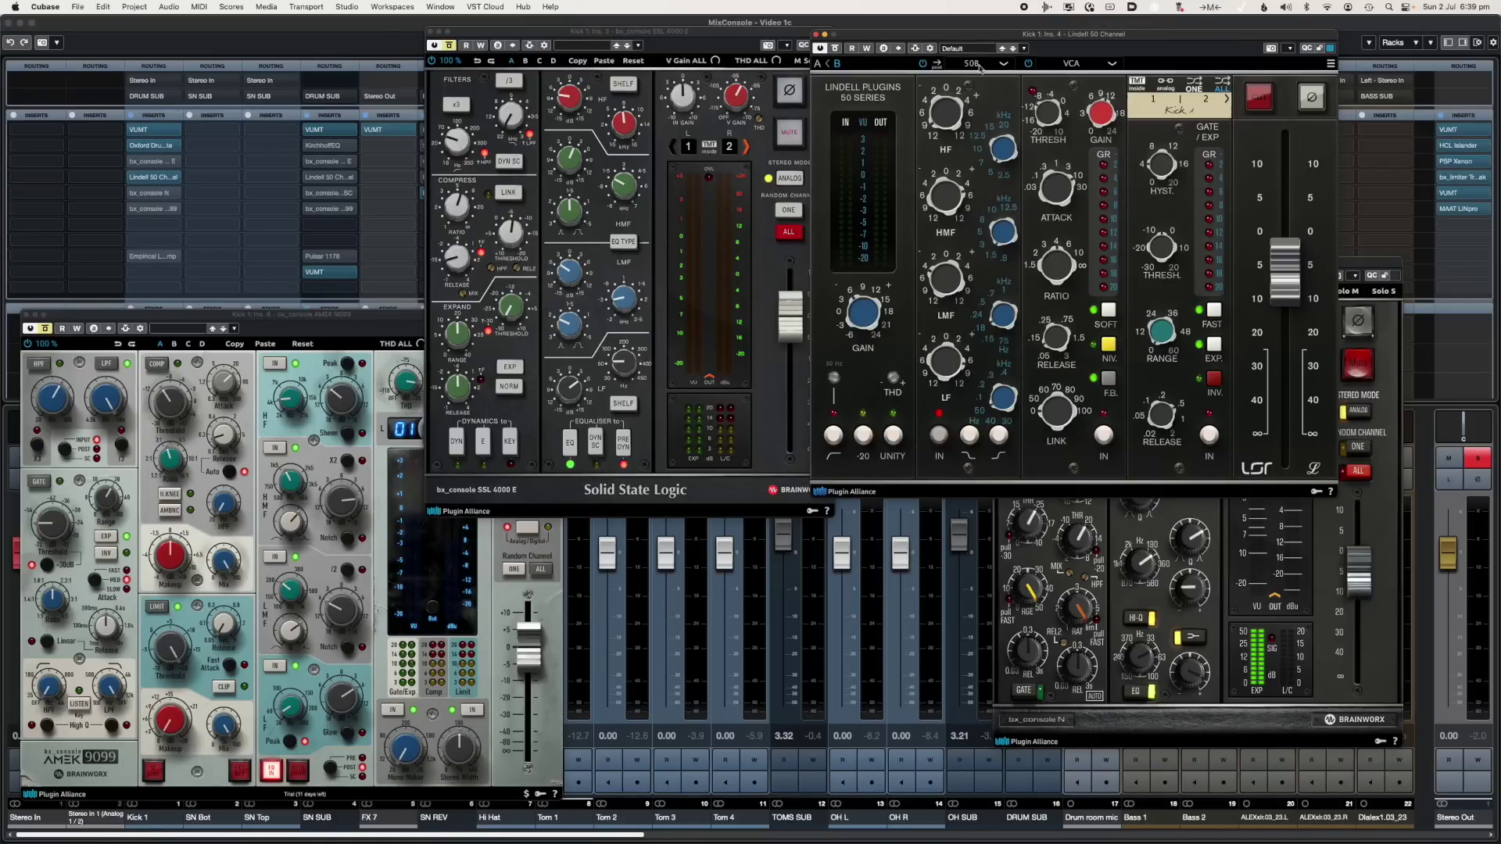
drag(966, 41, 961, 48)
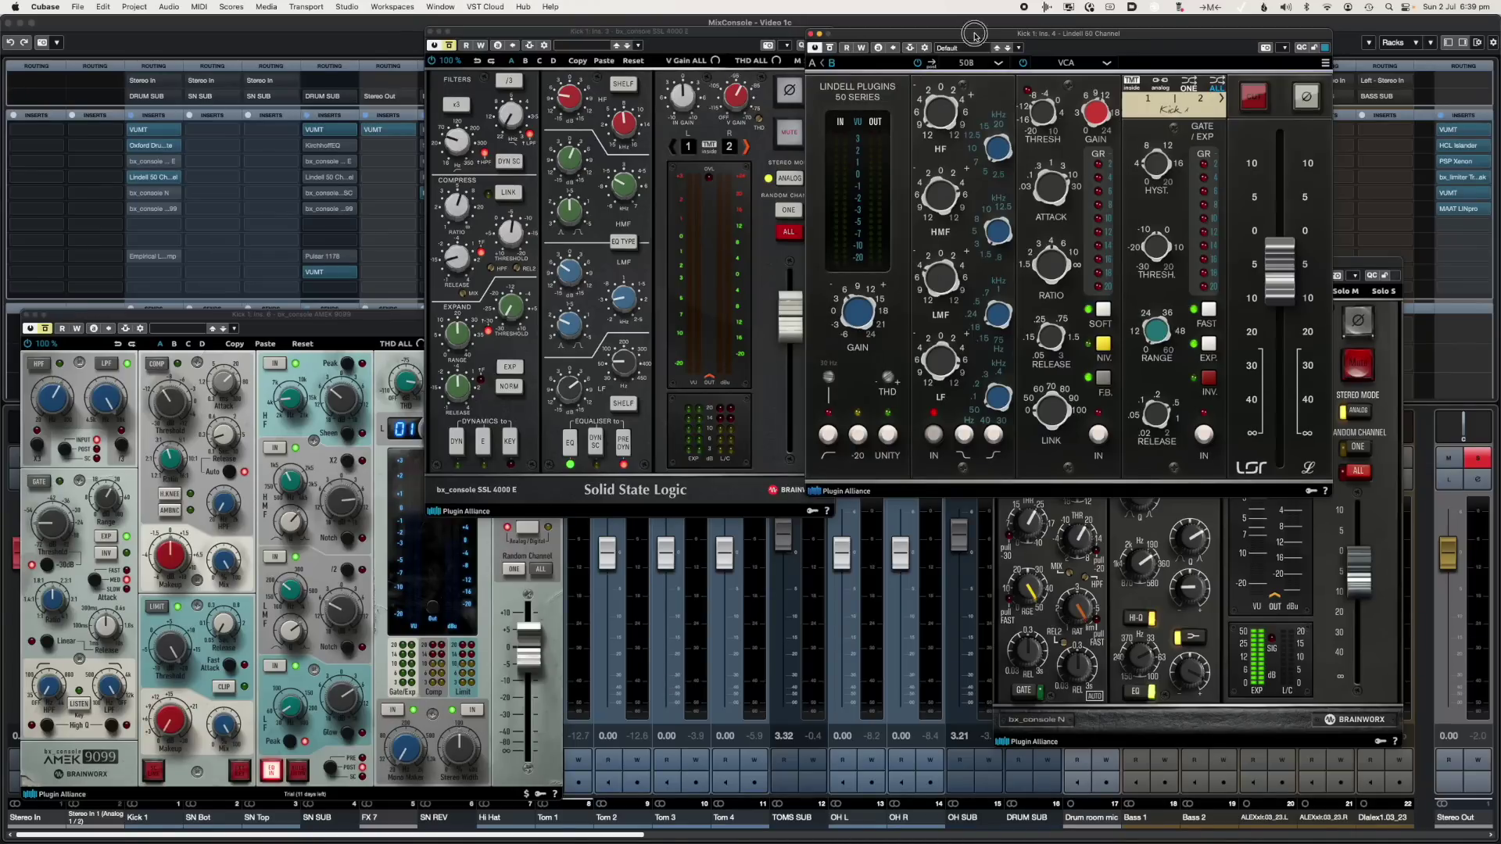
drag(979, 32, 978, 30)
Step: Play the kick and work through the Lindell compressor's gain, threshold, ratio and release controls
key(space)
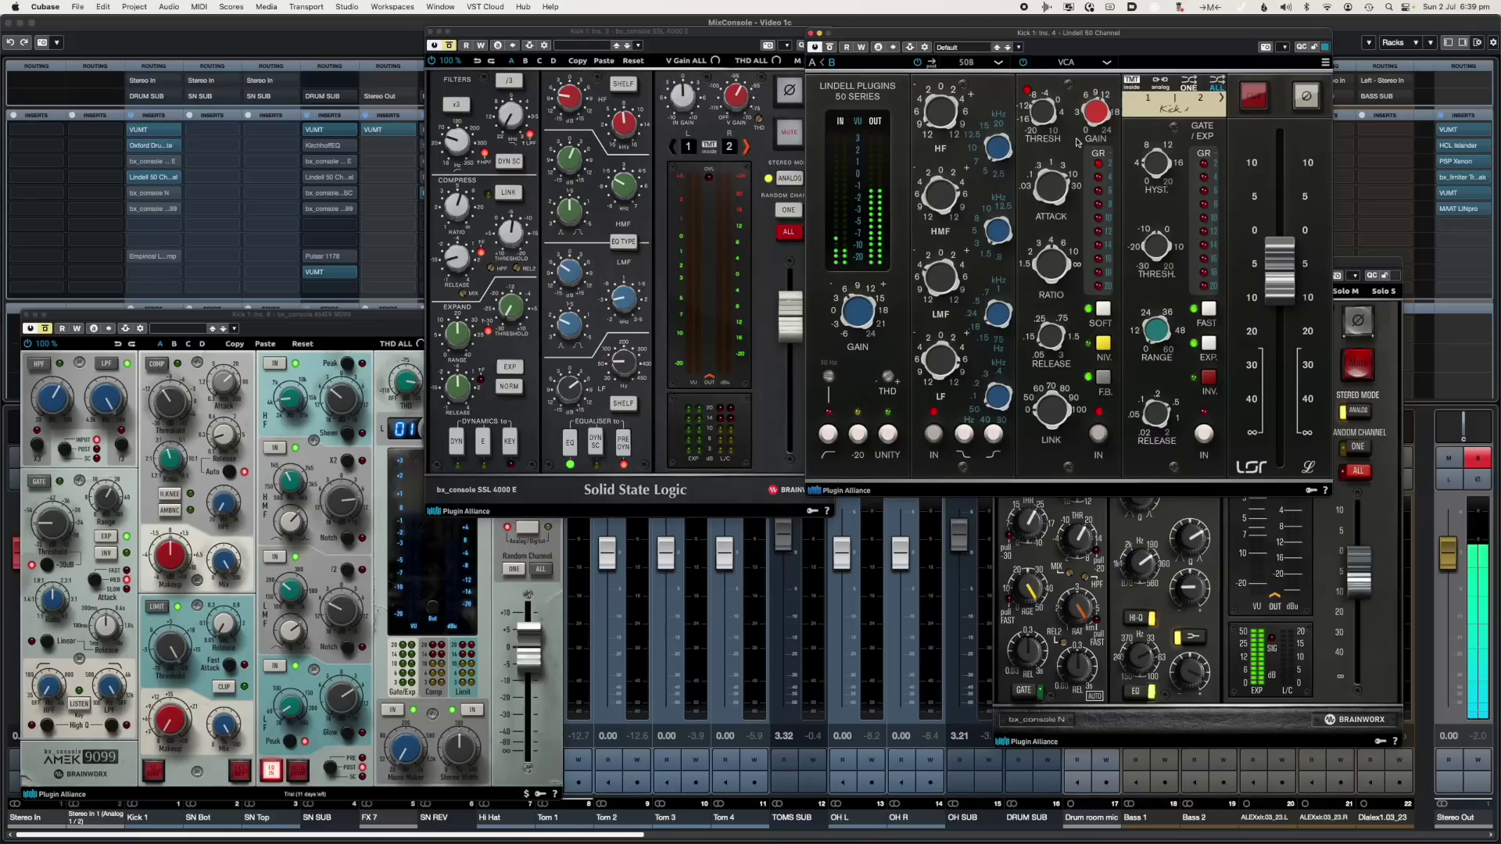
drag(1095, 115, 1093, 121)
mouse_move(1036, 129)
mouse_move(1044, 238)
mouse_move(1050, 336)
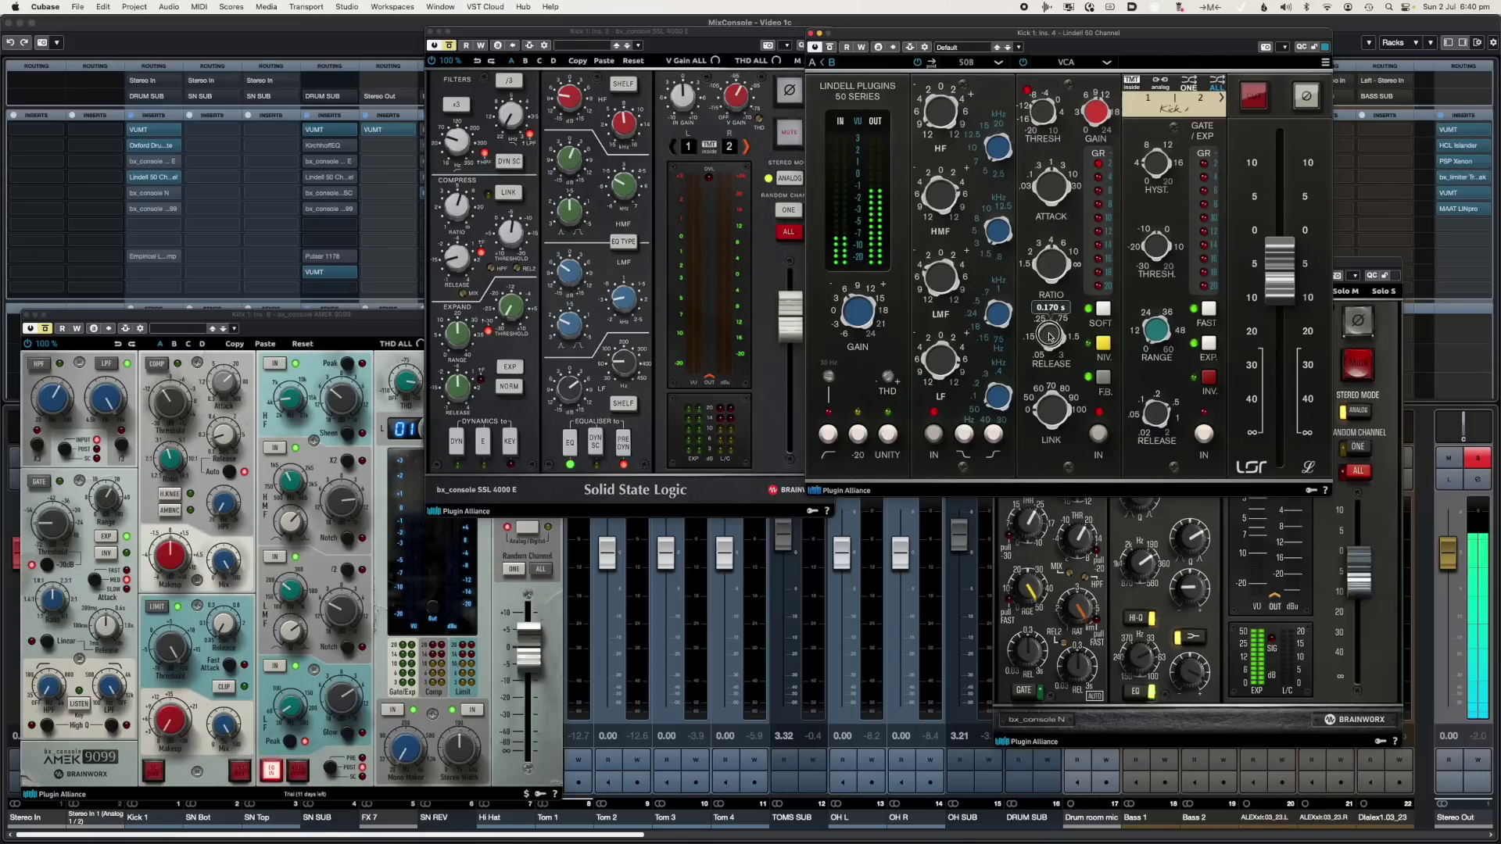
Step: Compare the kick with the Lindell compressor in and out and with its F.B. mode on and off
click(1099, 438)
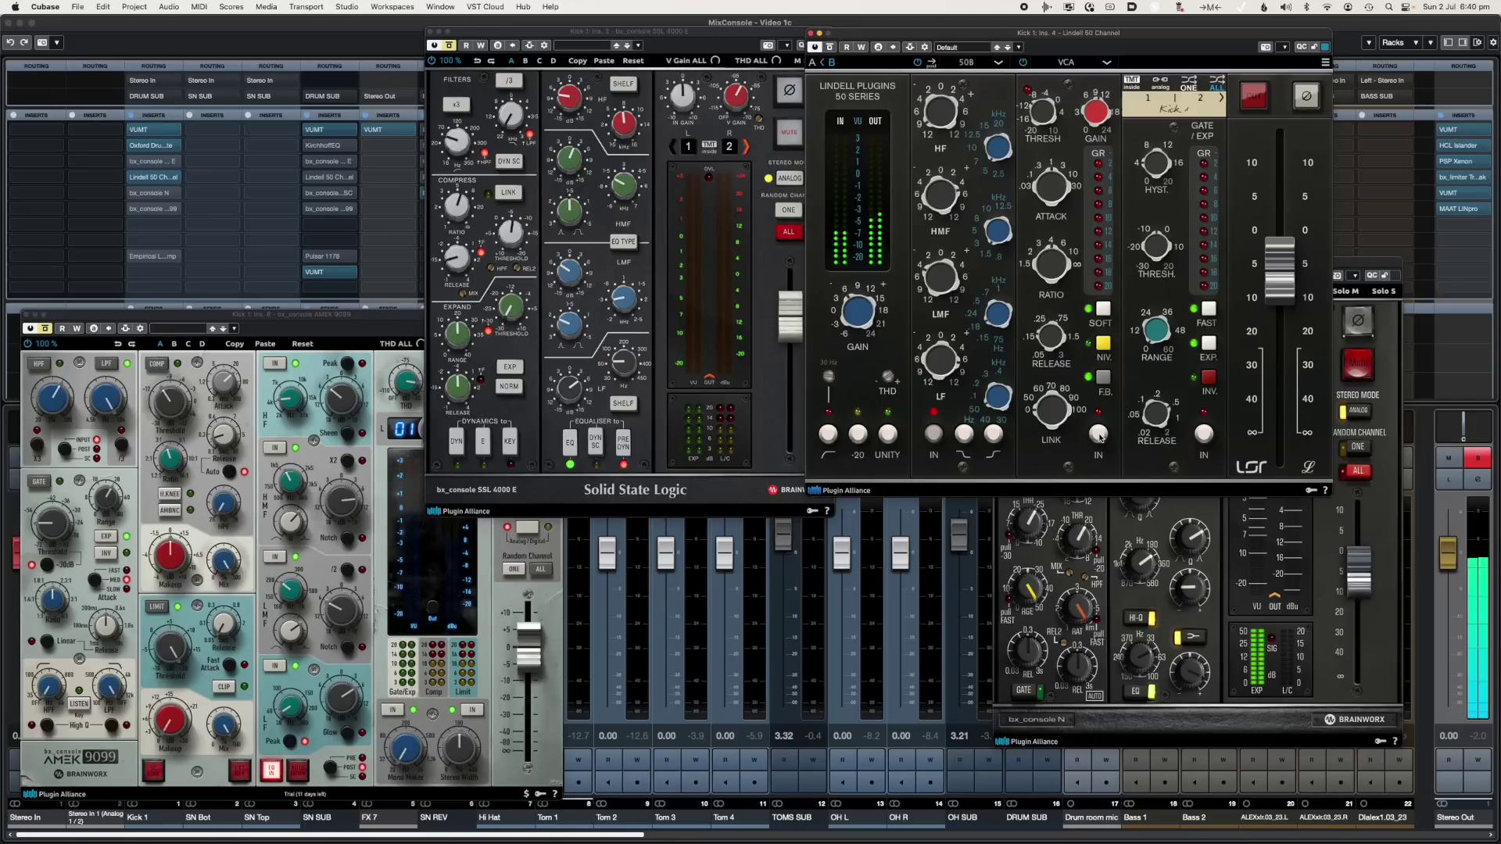
click(1099, 434)
click(1103, 381)
click(1099, 434)
click(1099, 435)
click(1103, 380)
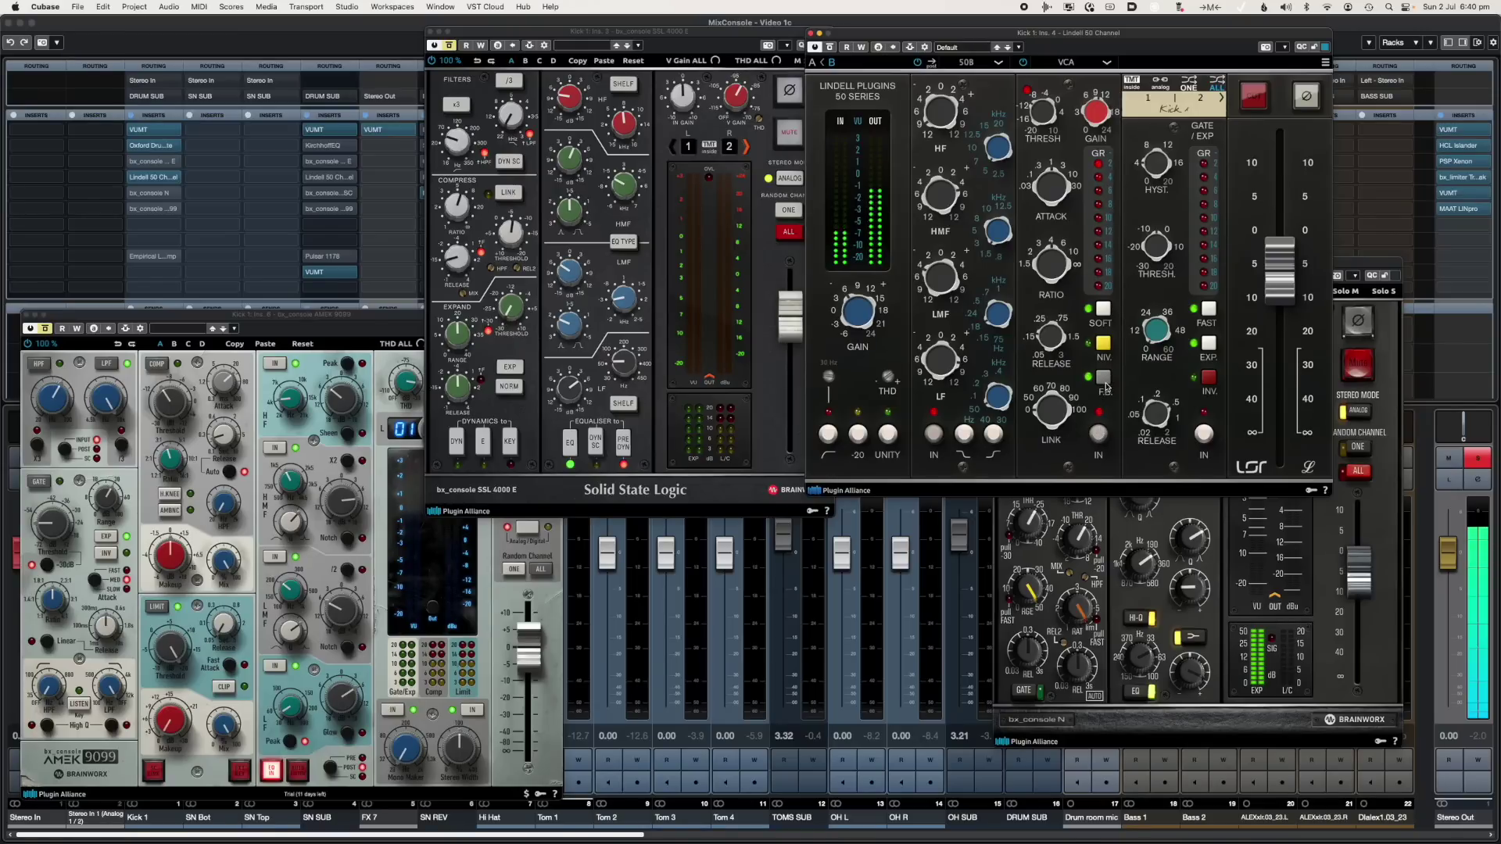
click(1099, 439)
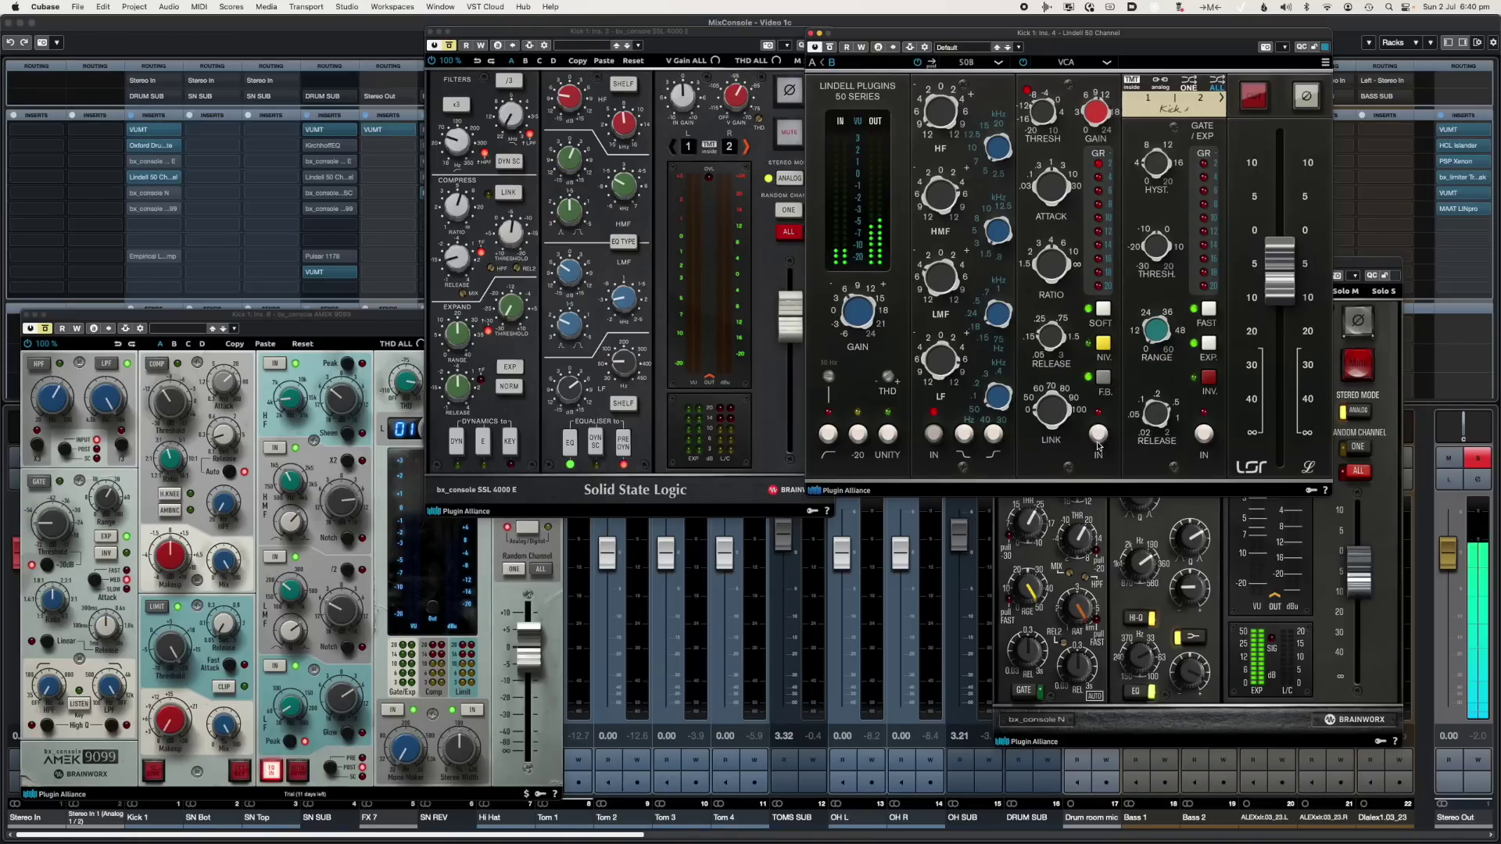
click(1099, 438)
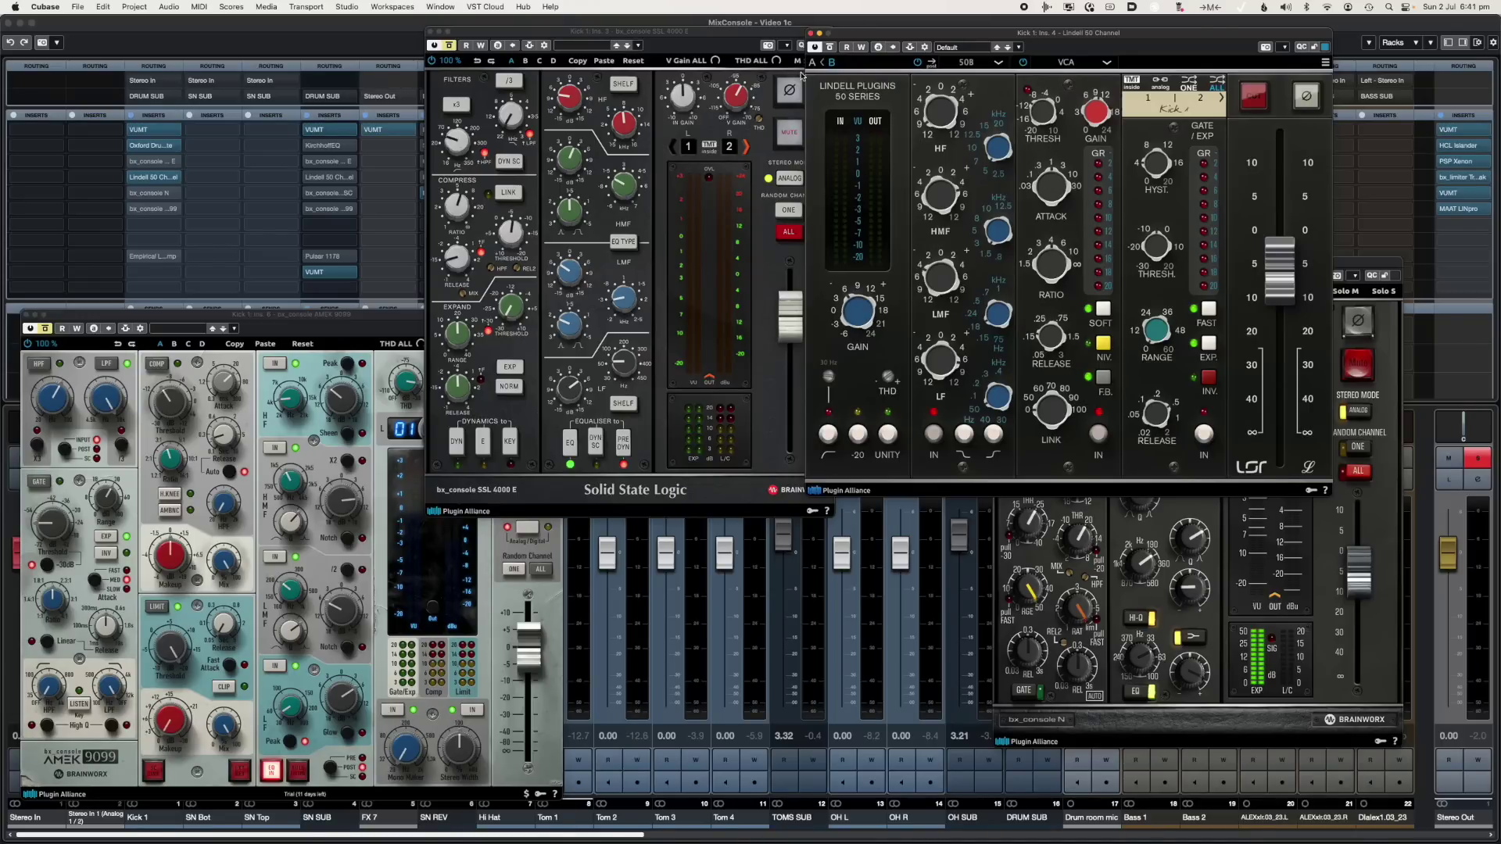
Step: Bypass the Lindell 50 Channel and audition the bx_console N on its A and B settings, ending on B
click(830, 48)
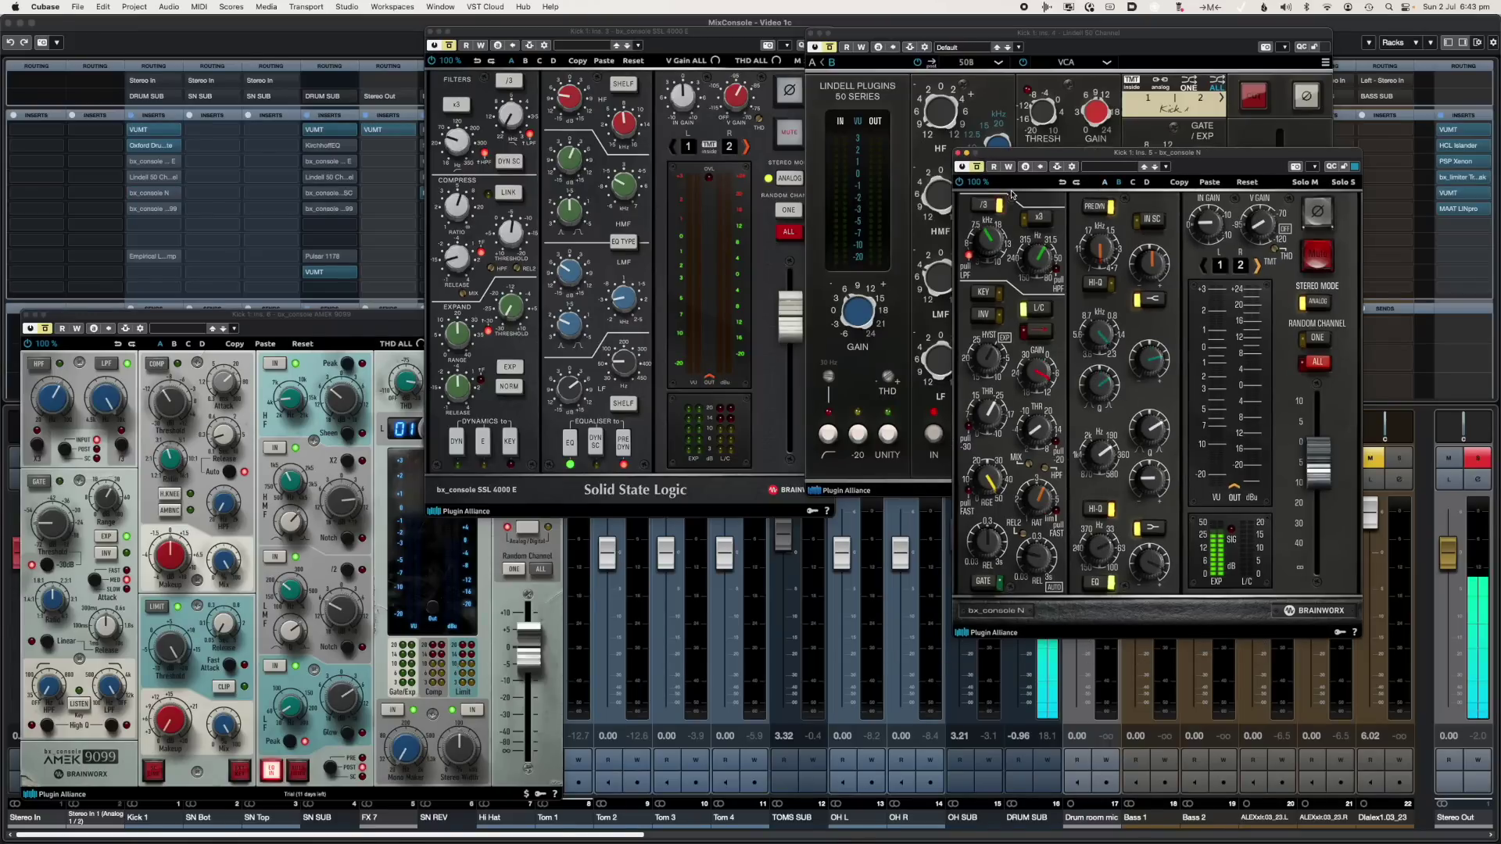
click(977, 168)
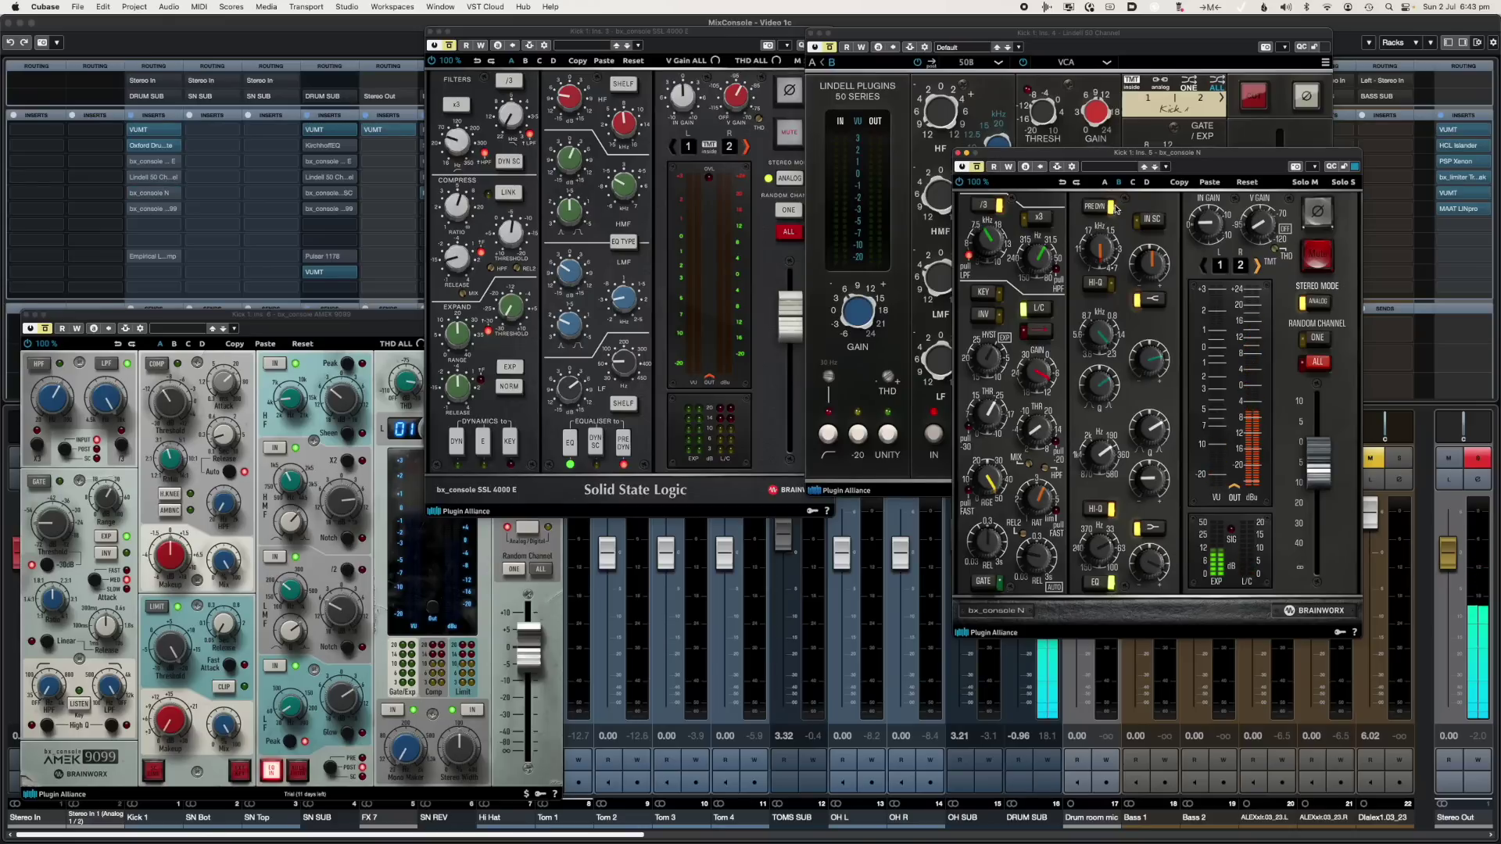
click(1118, 185)
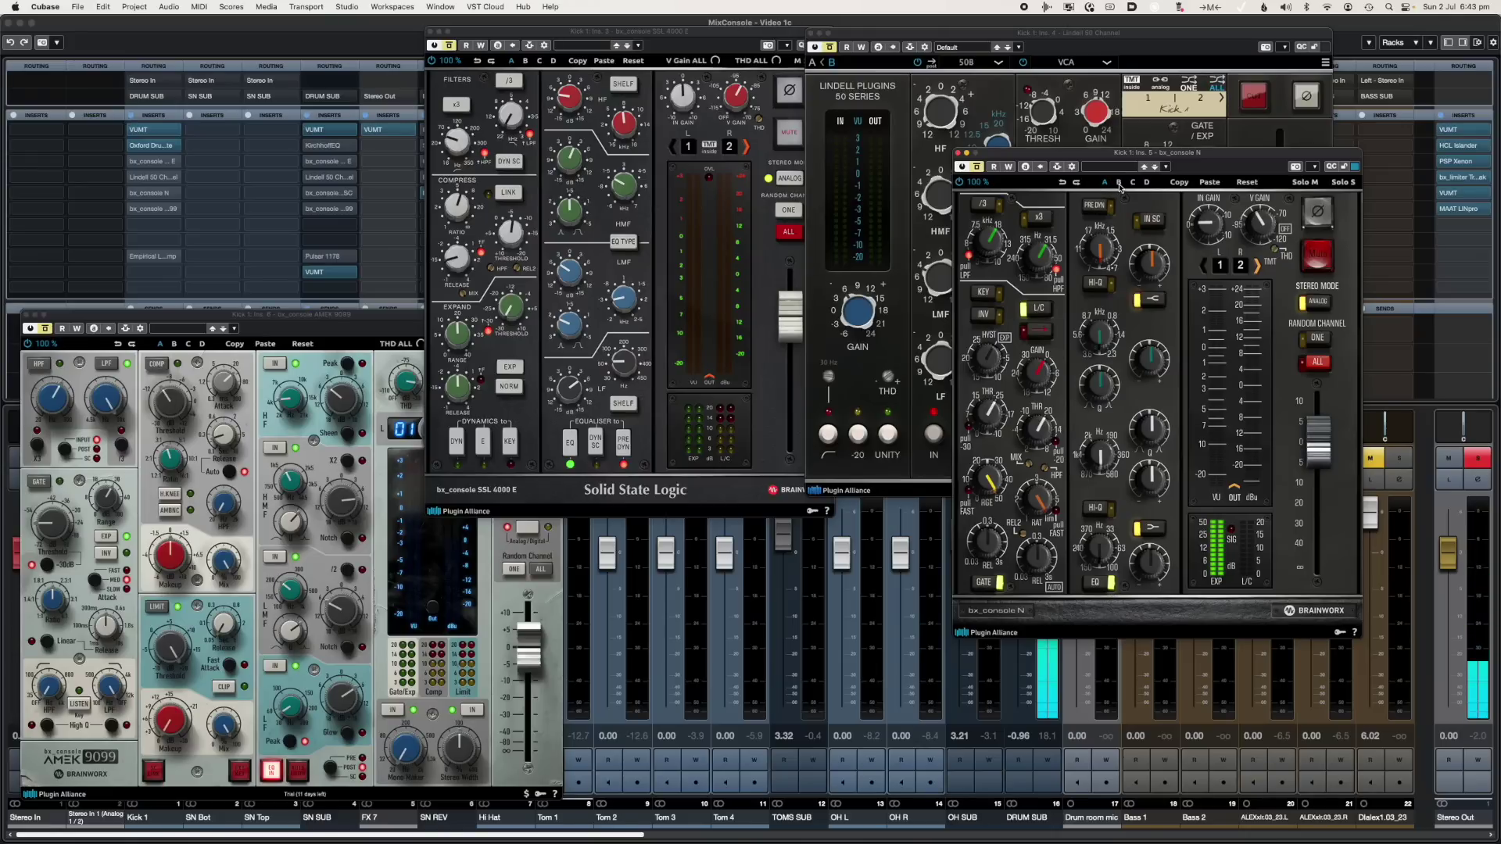
click(1120, 186)
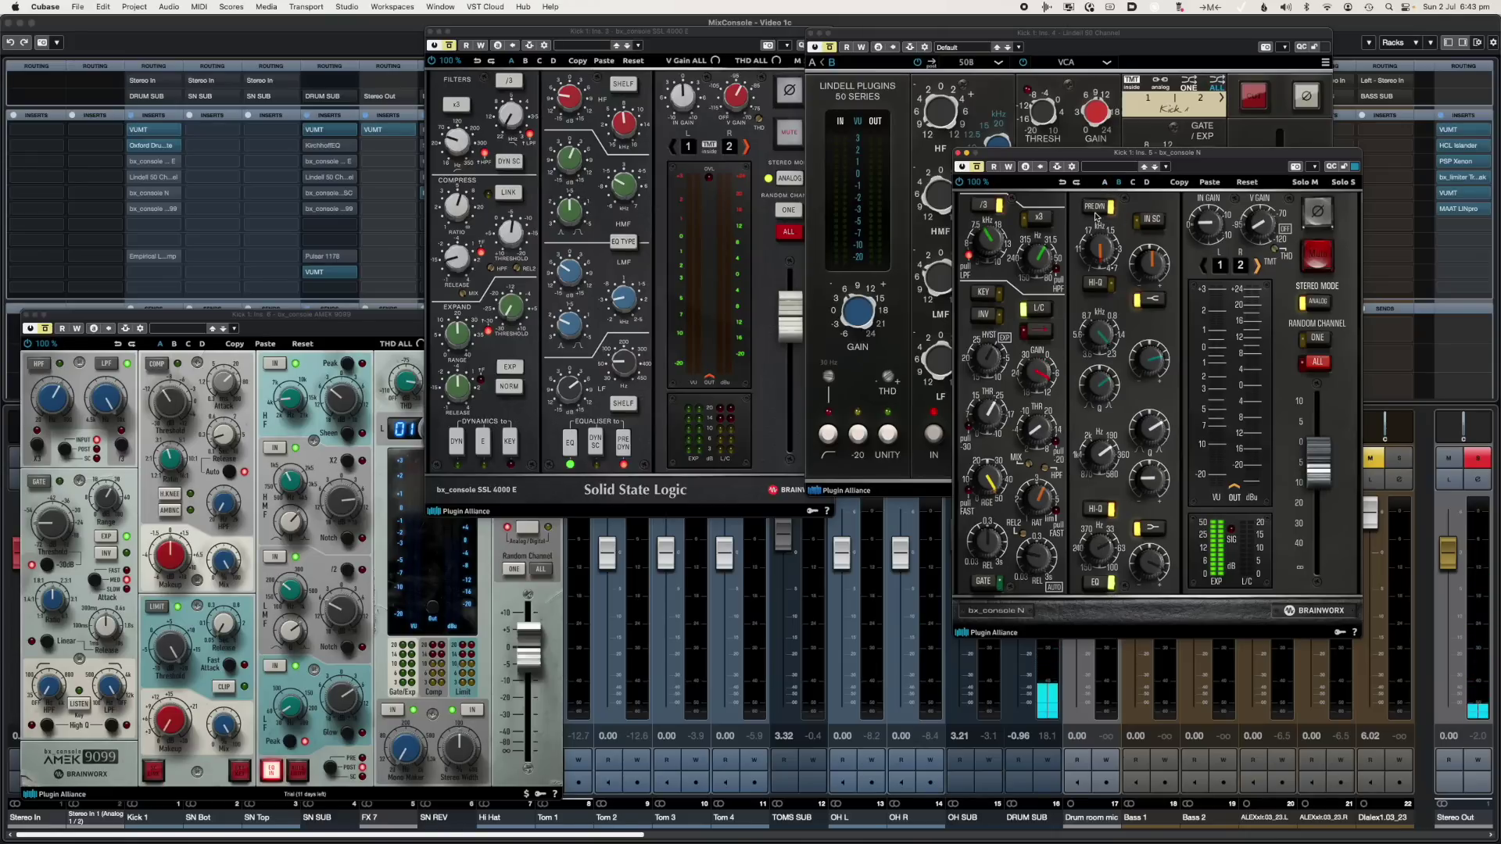
Step: Reposition the bx_console N window over the lower part of the Lindell 50 Channel
drag(983, 157, 1055, 191)
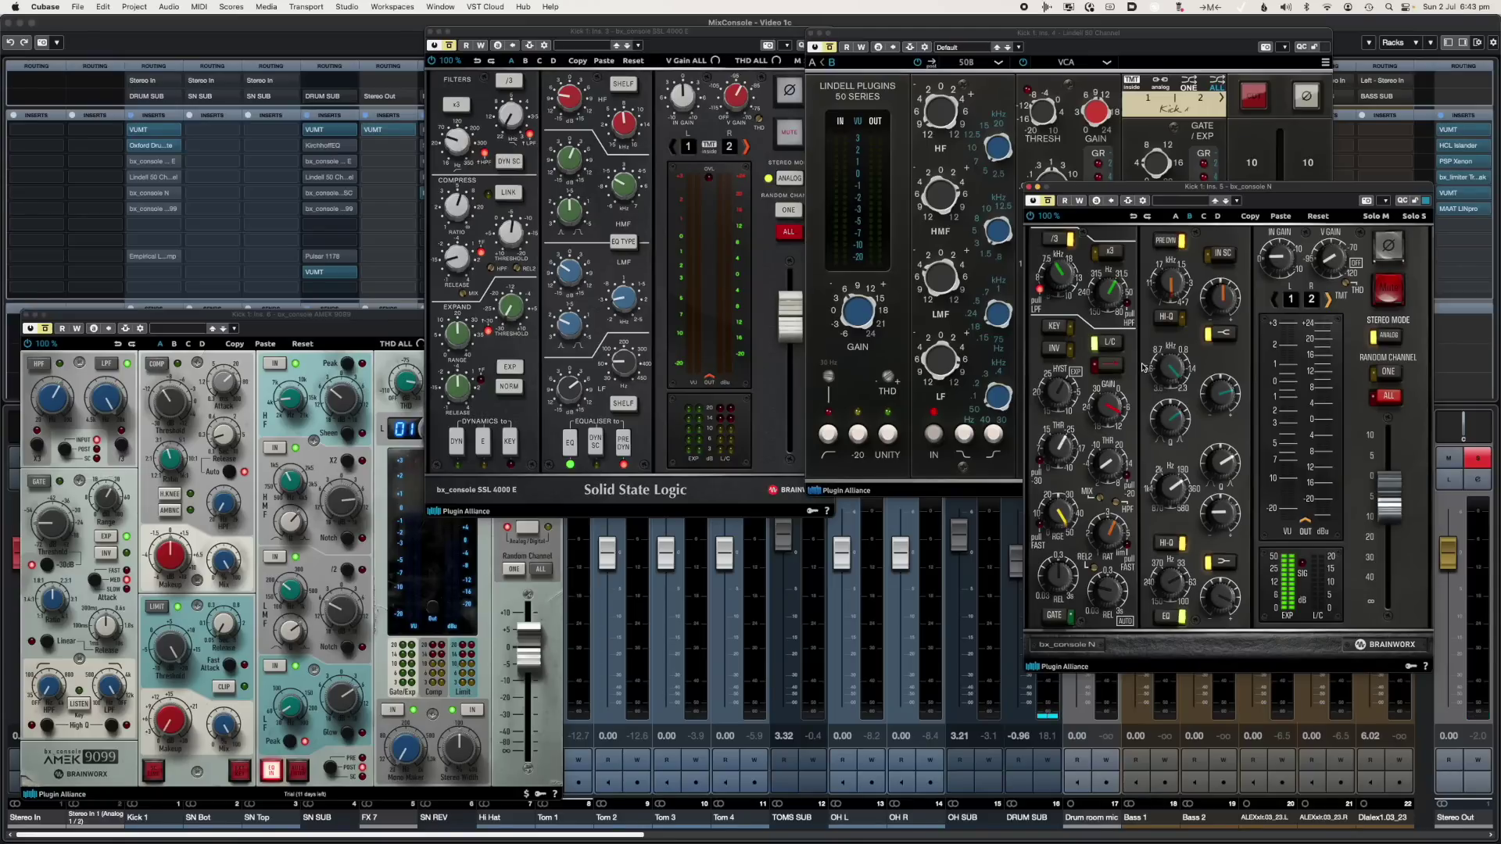
drag(1143, 194, 1054, 188)
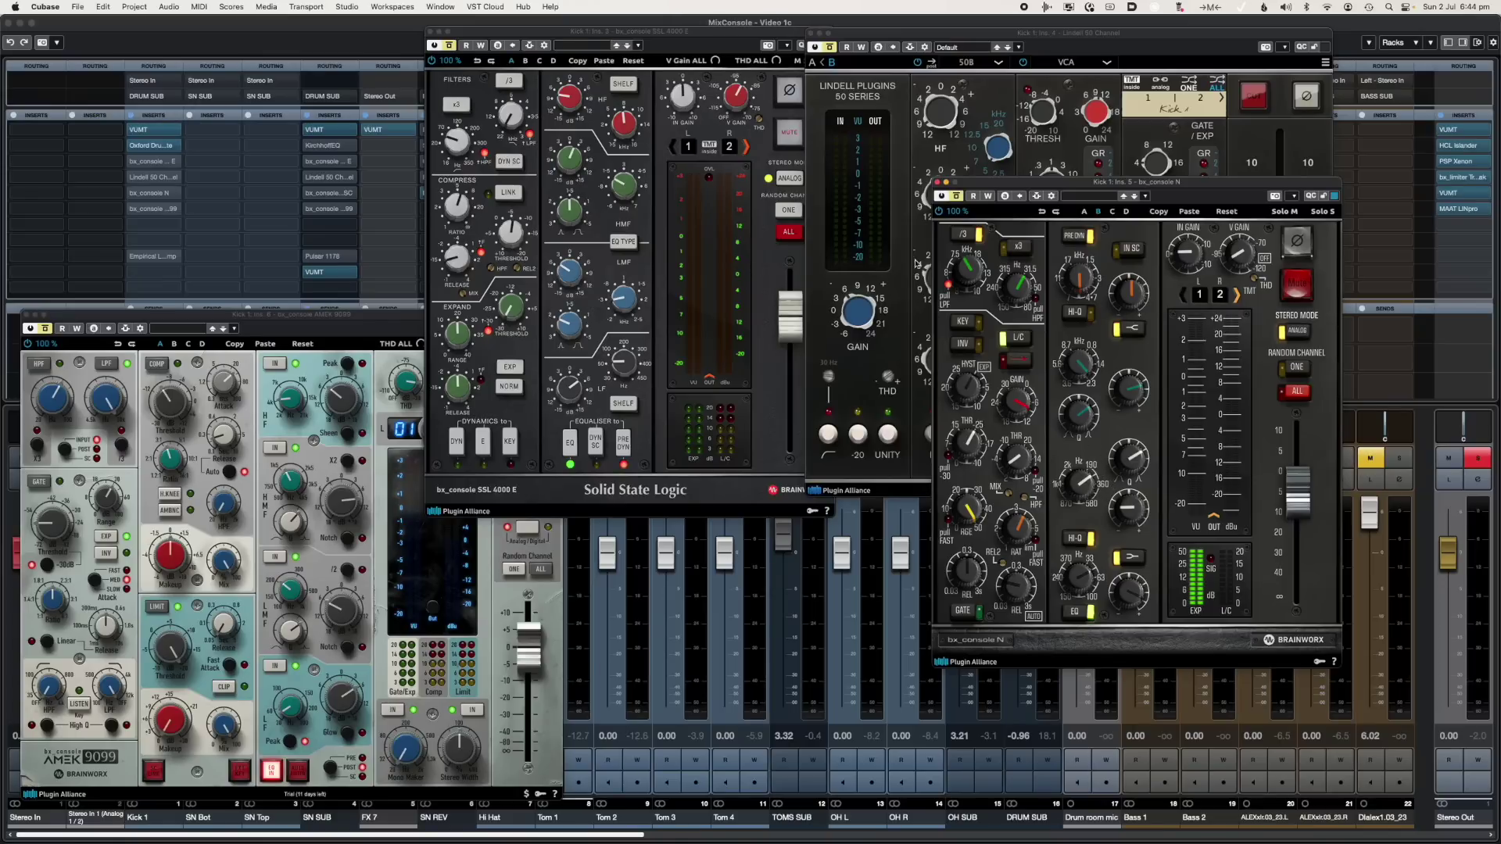
drag(1046, 186, 1098, 224)
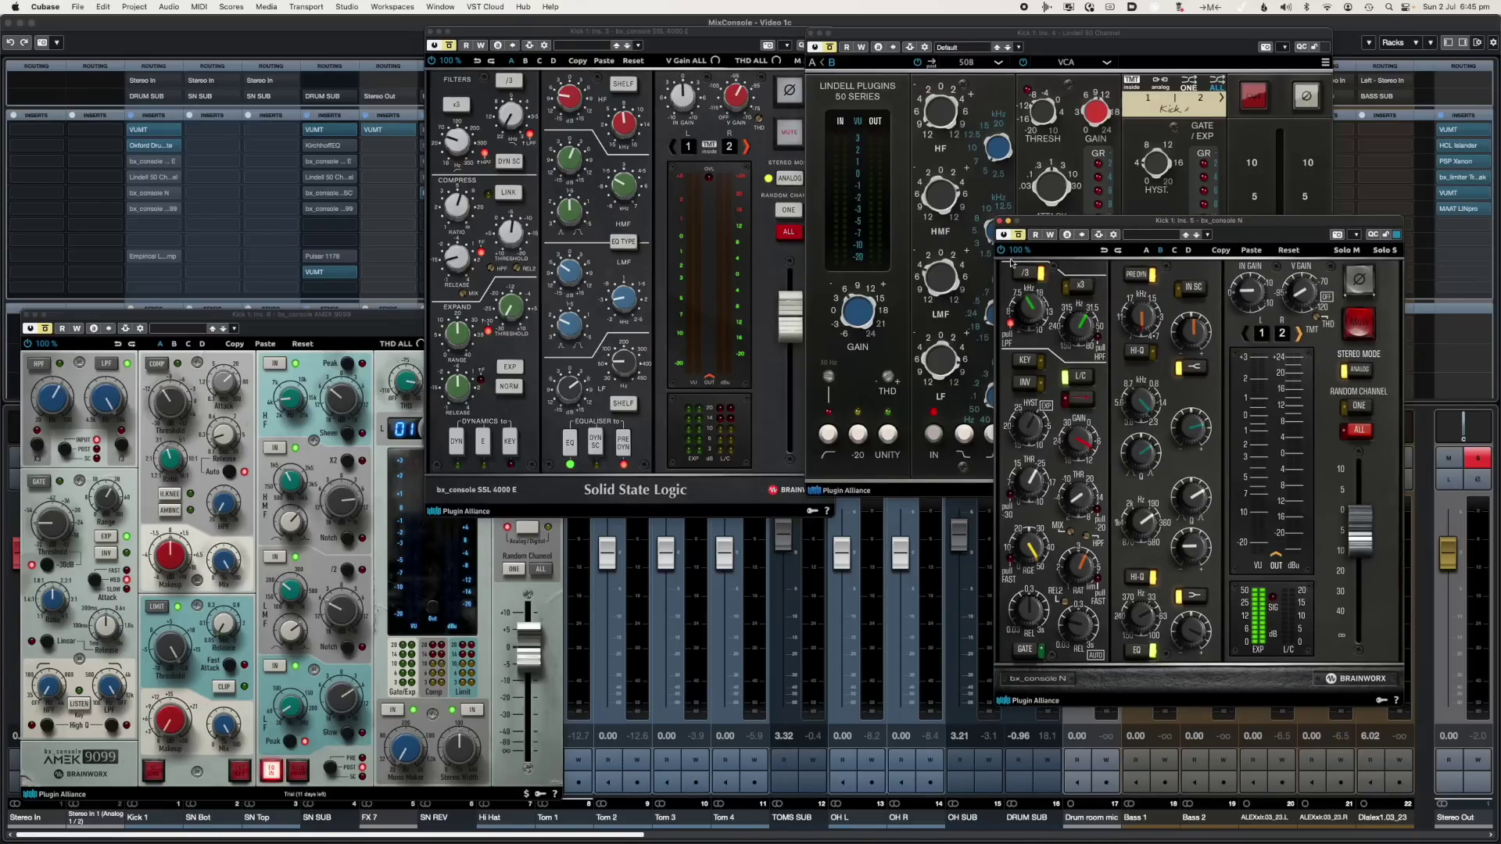
Step: Audition the kick through the bx_console N, bypass it and activate the Lindell 50 Channel for comparison
click(1019, 235)
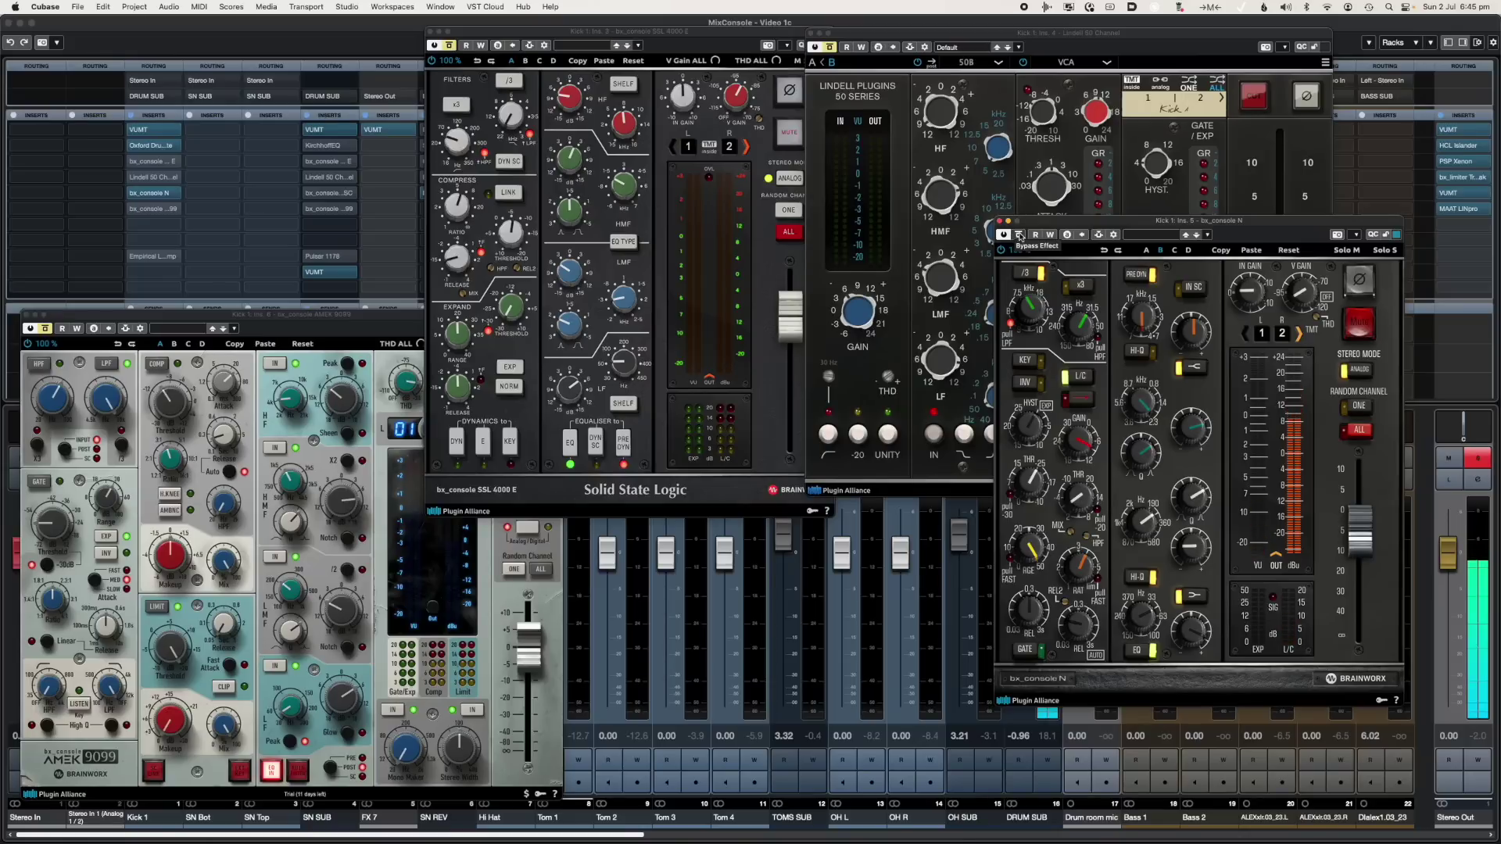
click(1019, 234)
click(829, 48)
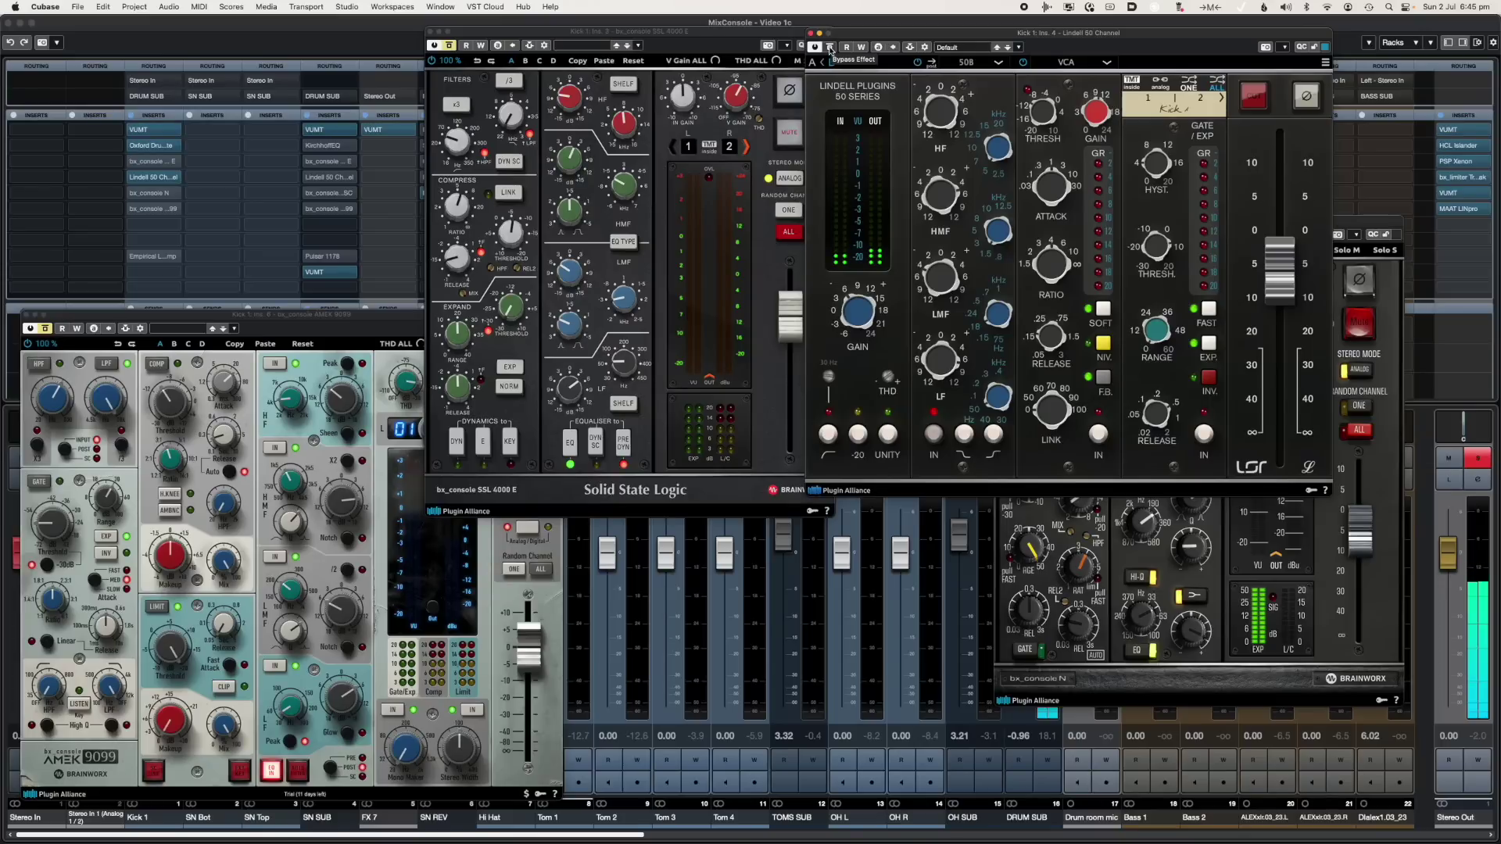
Step: Bypass the Lindell 50 Channel, audition the kick through the SSL 4000 E, and bypass it to return to the bx_console N
click(829, 48)
click(480, 50)
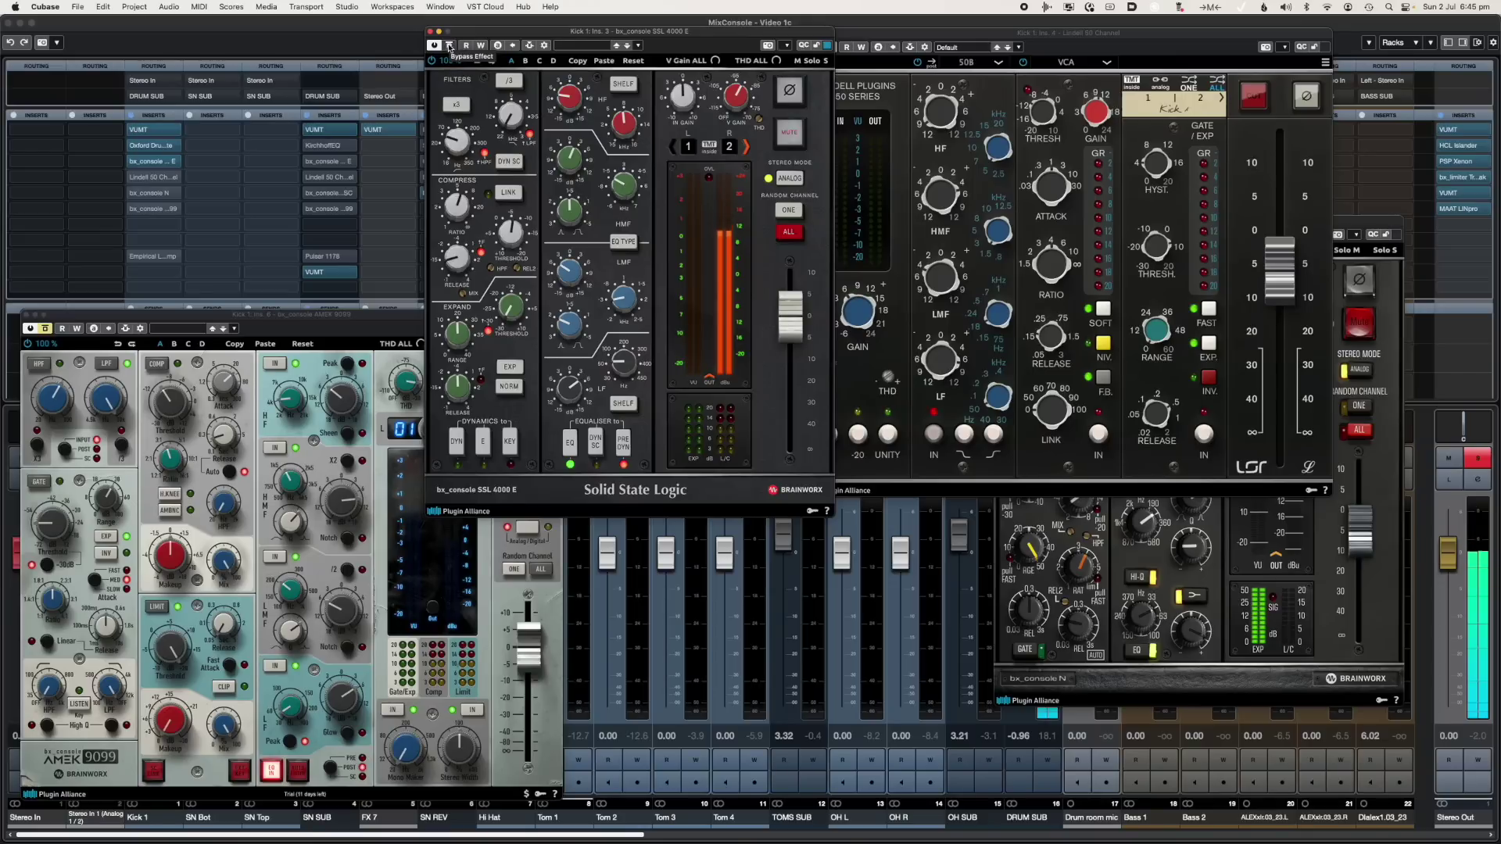
click(447, 46)
click(1356, 225)
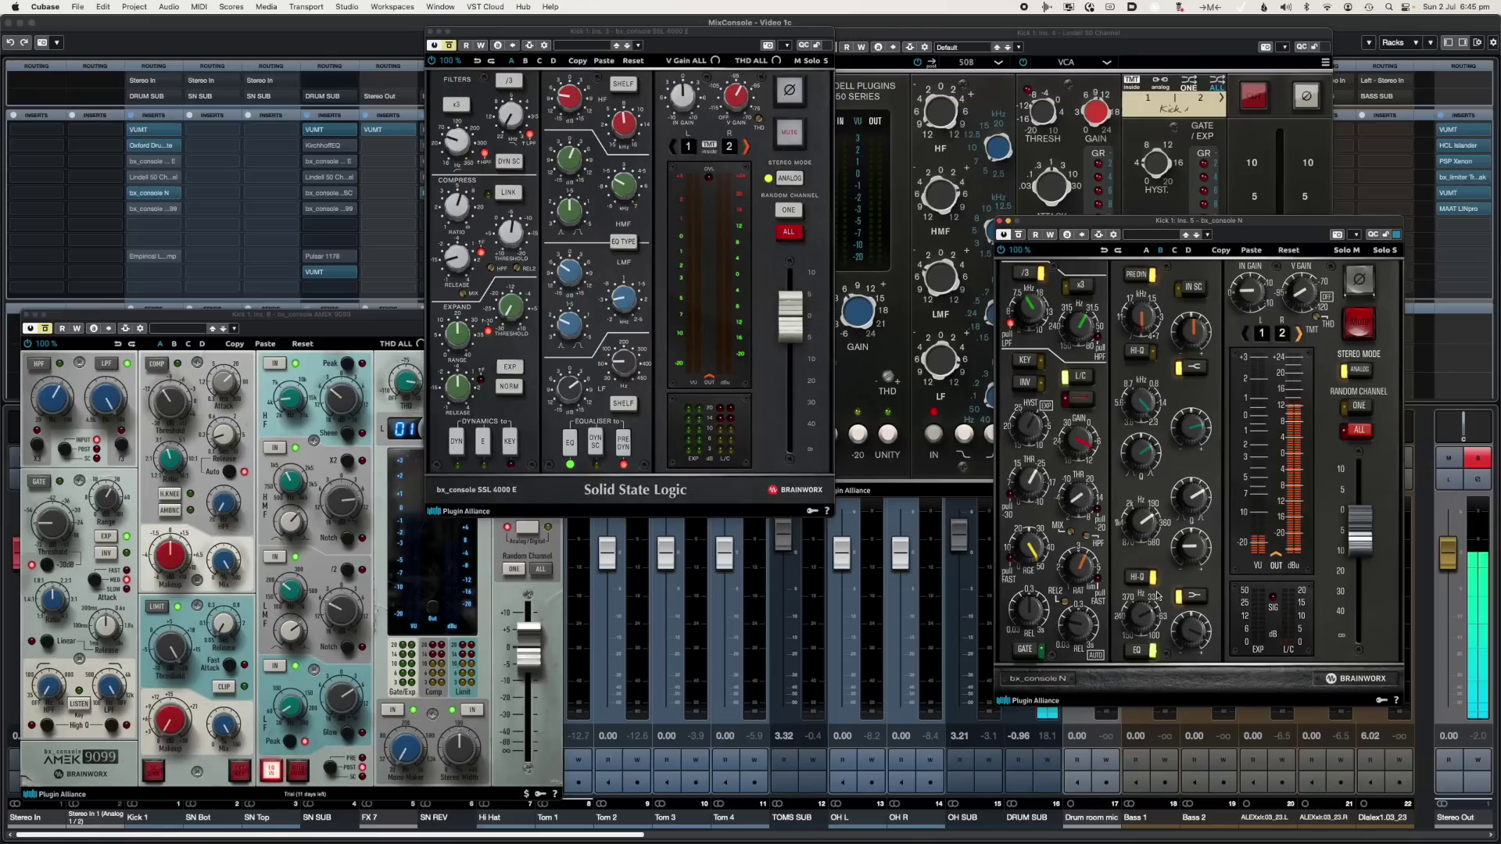
Step: Fine-tune the bx_console N's low EQ band and compressor release, nudge its window, and switch its compressor off
mouse_move(1187, 639)
drag(1187, 639, 1192, 632)
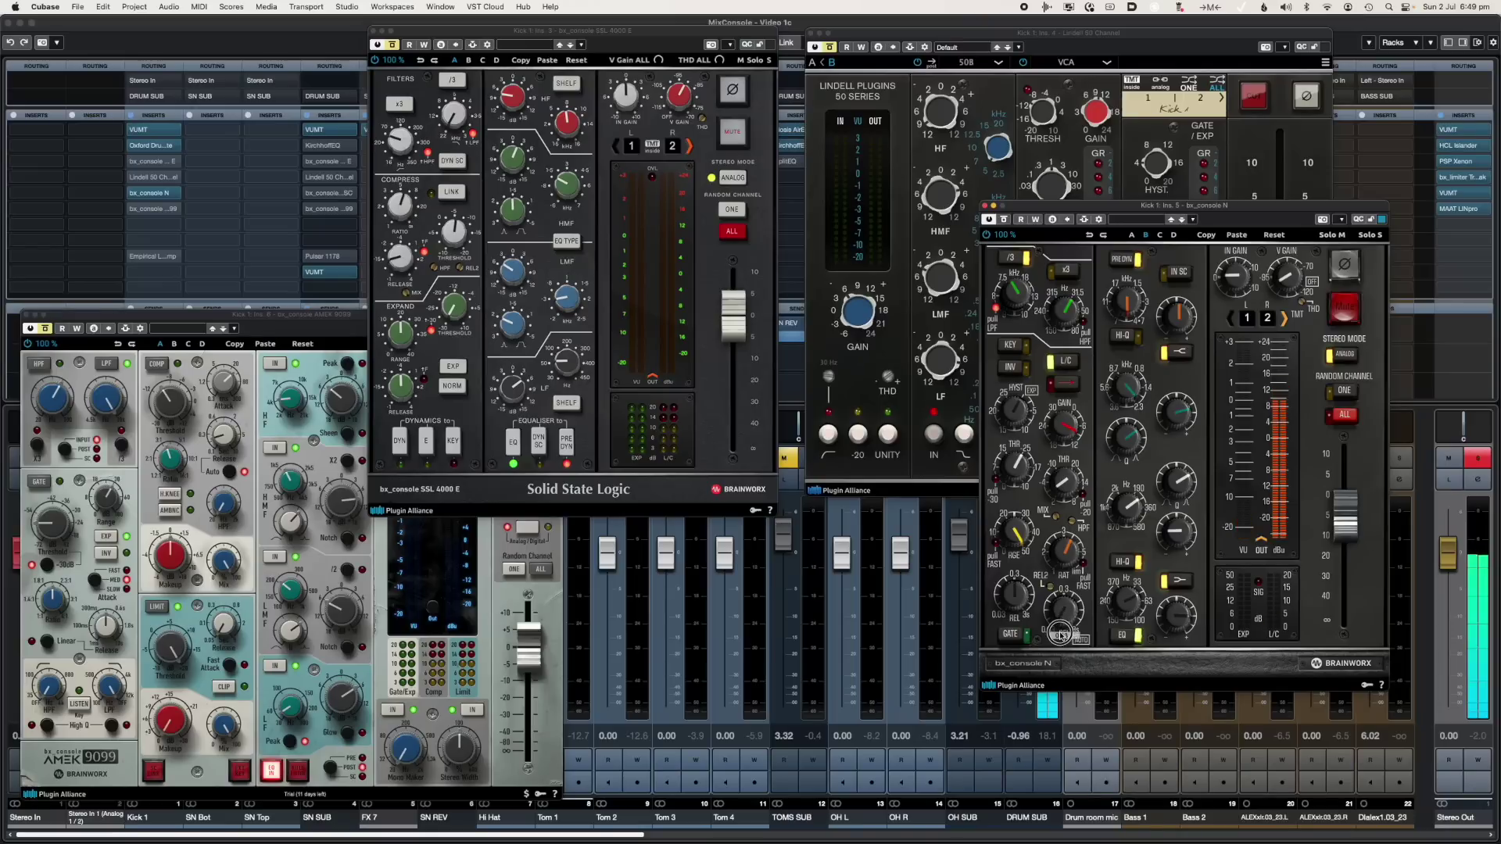
mouse_move(1063, 623)
mouse_down()
mouse_move(1064, 598)
mouse_move(1065, 619)
mouse_up()
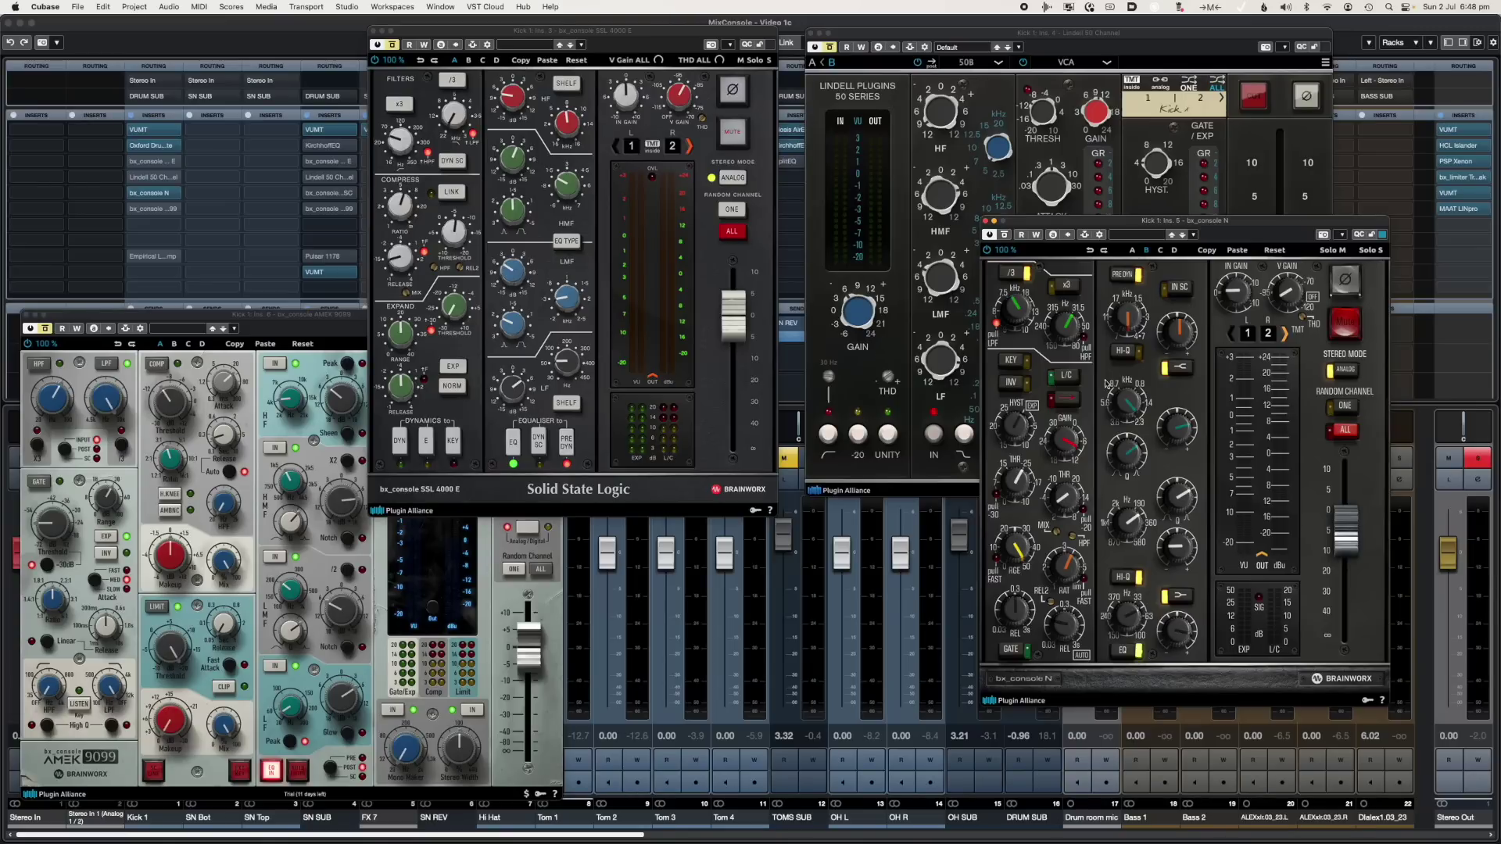
drag(1098, 226, 1097, 210)
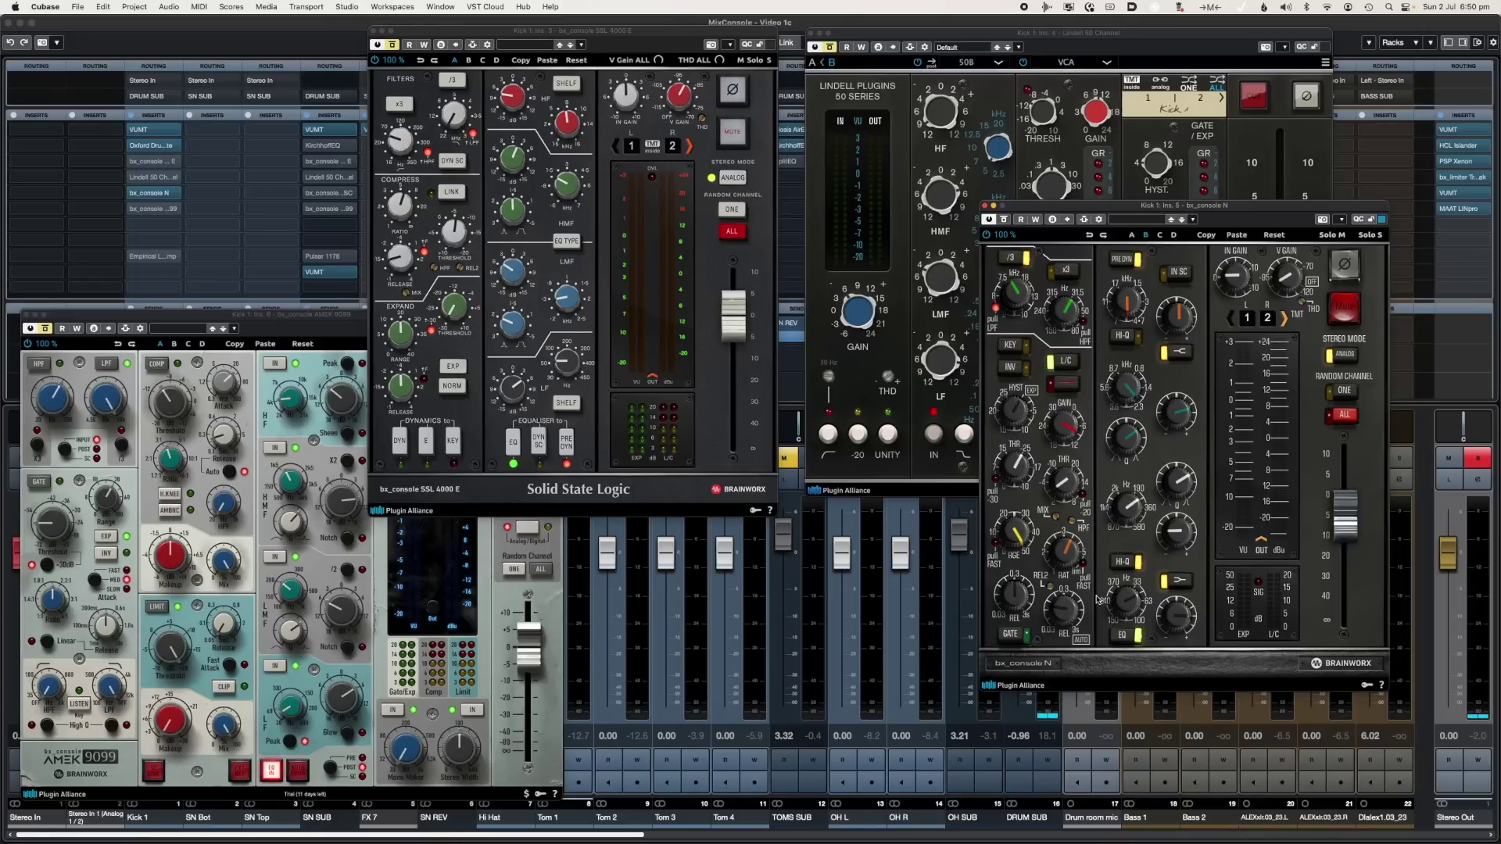
click(1064, 360)
Step: Bring the kick's AMEK 9099 window over the other plug-ins, activate it and adjust its output fader
drag(136, 315, 586, 180)
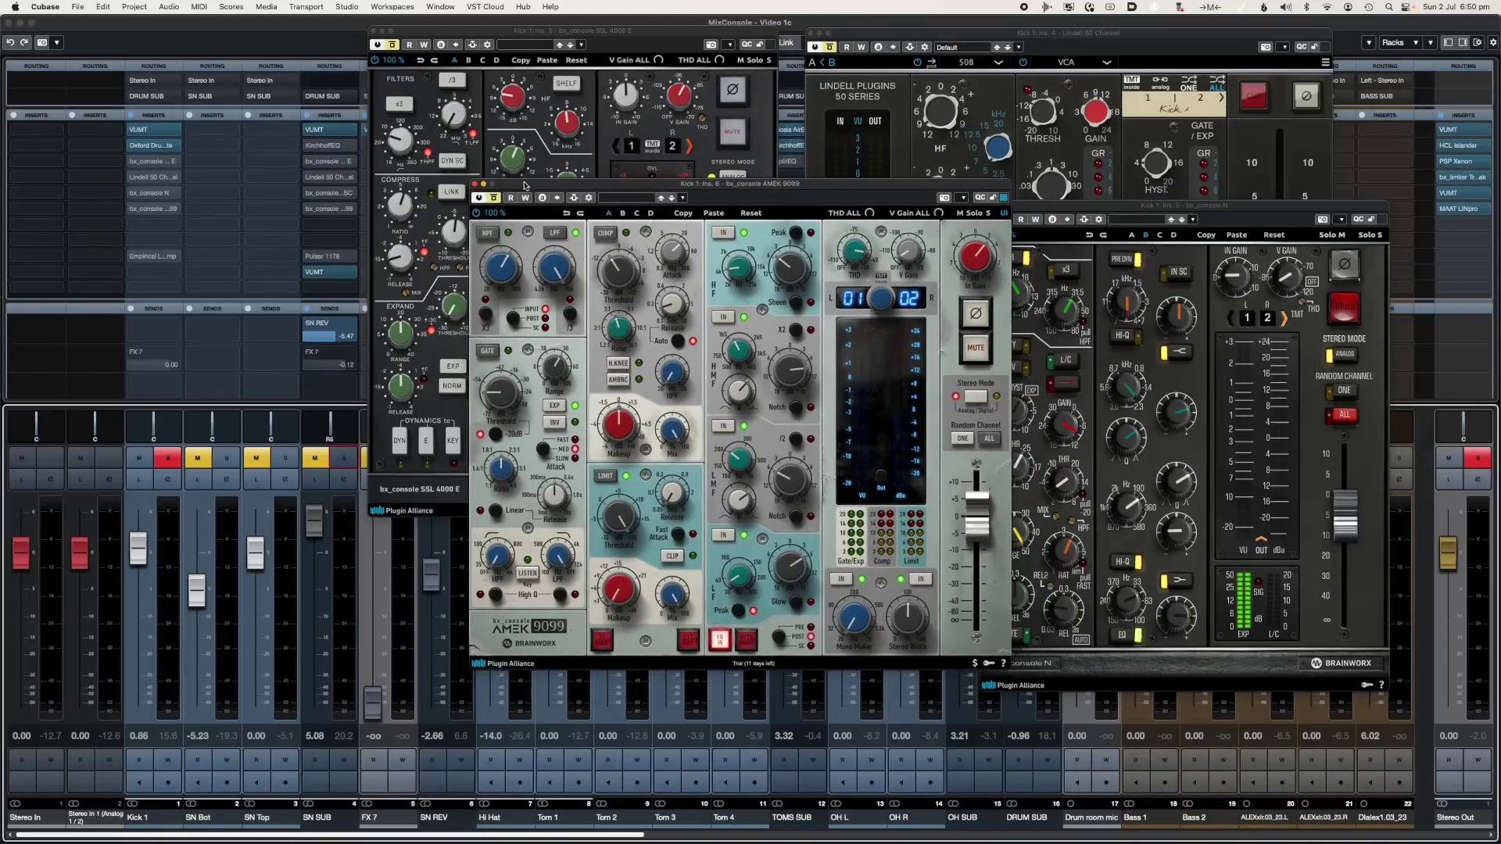
click(495, 198)
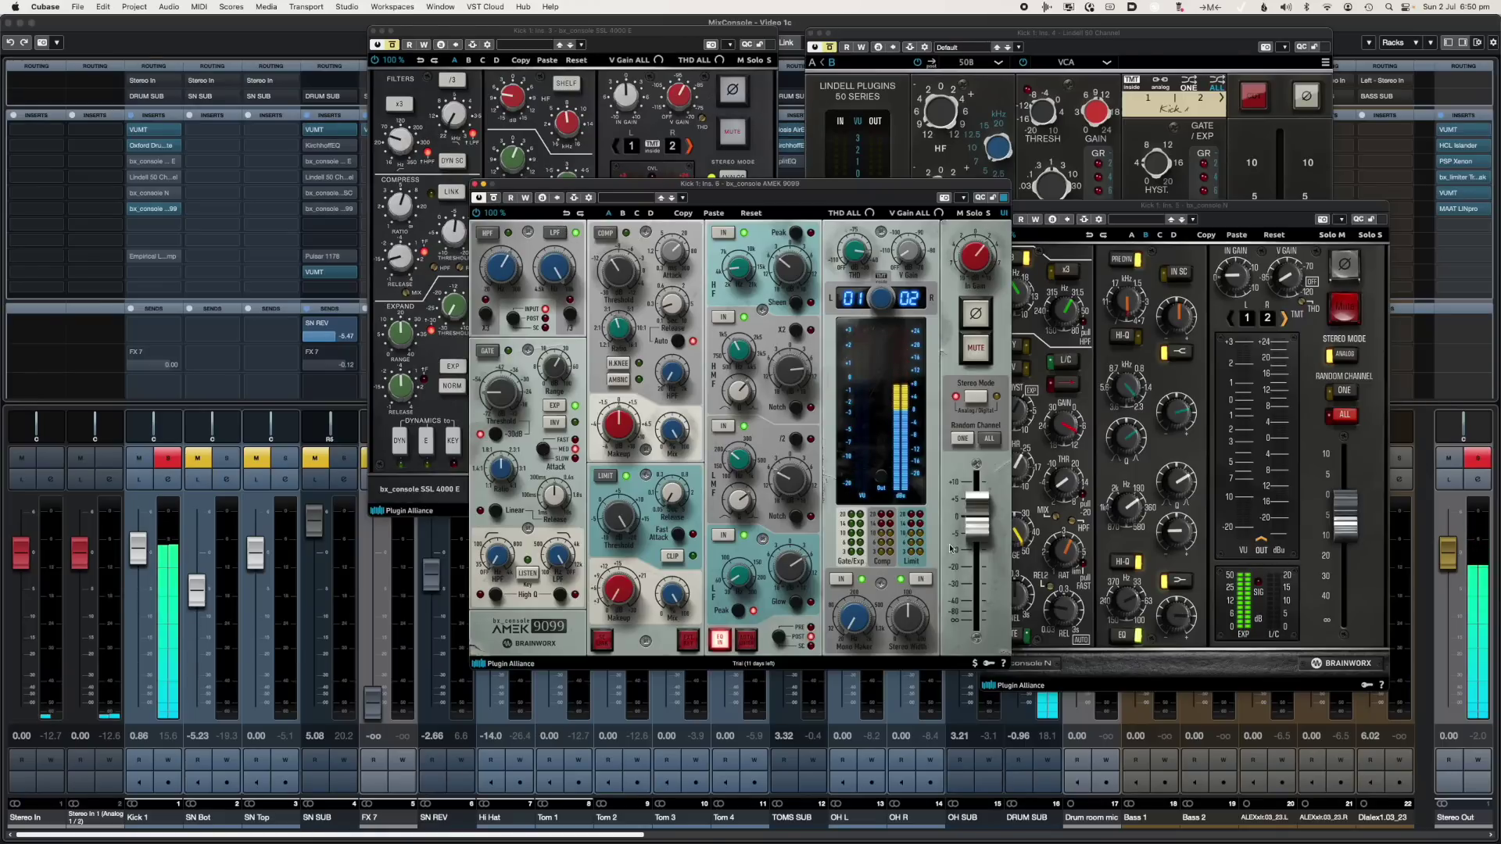
drag(977, 515, 979, 529)
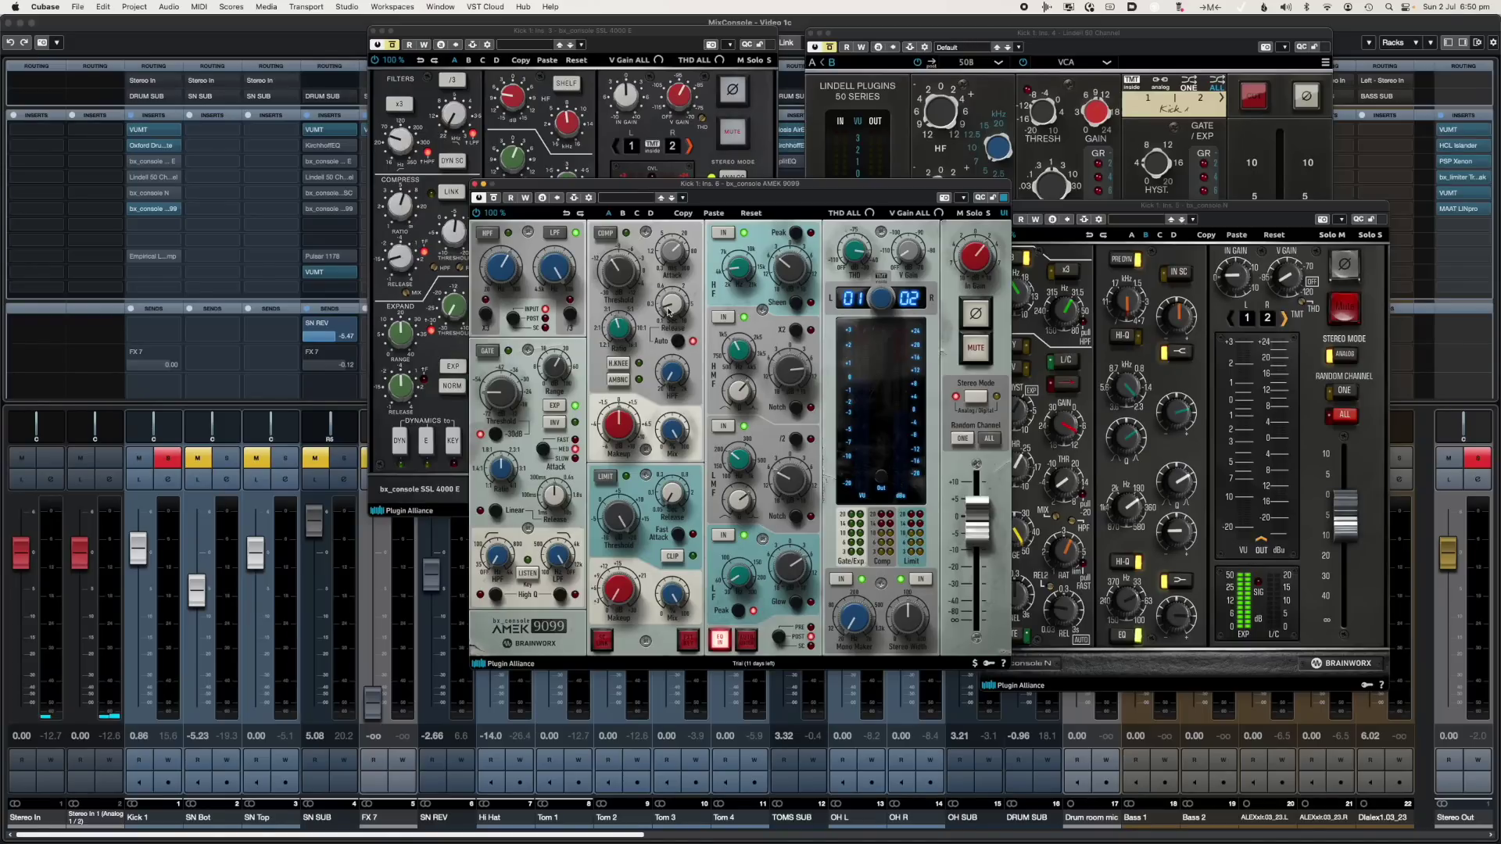
Step: Move the AMEK 9099 aside and compare the kick through it, the bx_console N, the Lindell 50 and the SSL 4000 E
drag(721, 187, 494, 297)
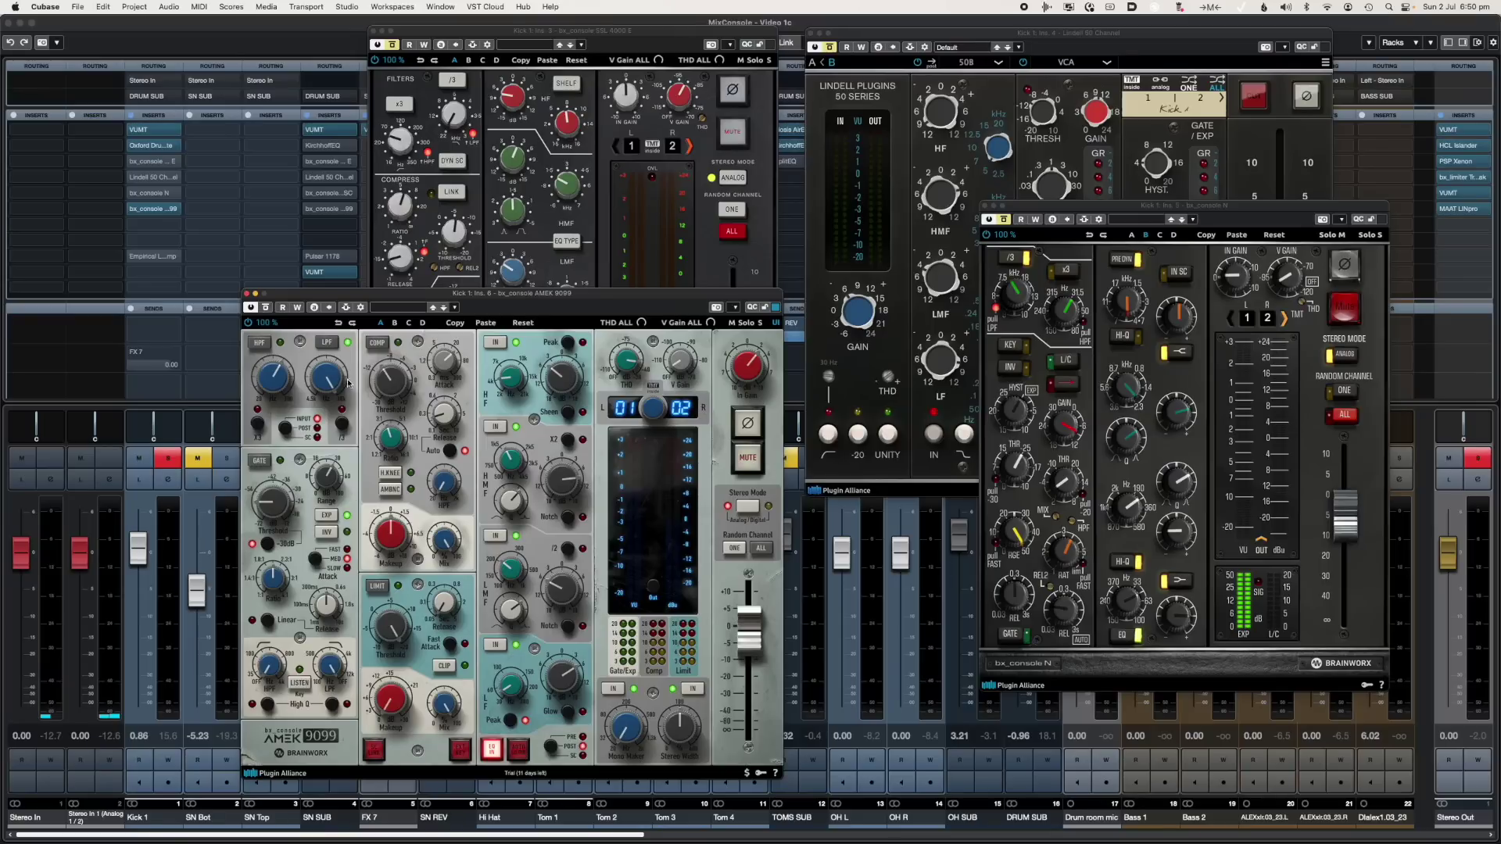
click(264, 310)
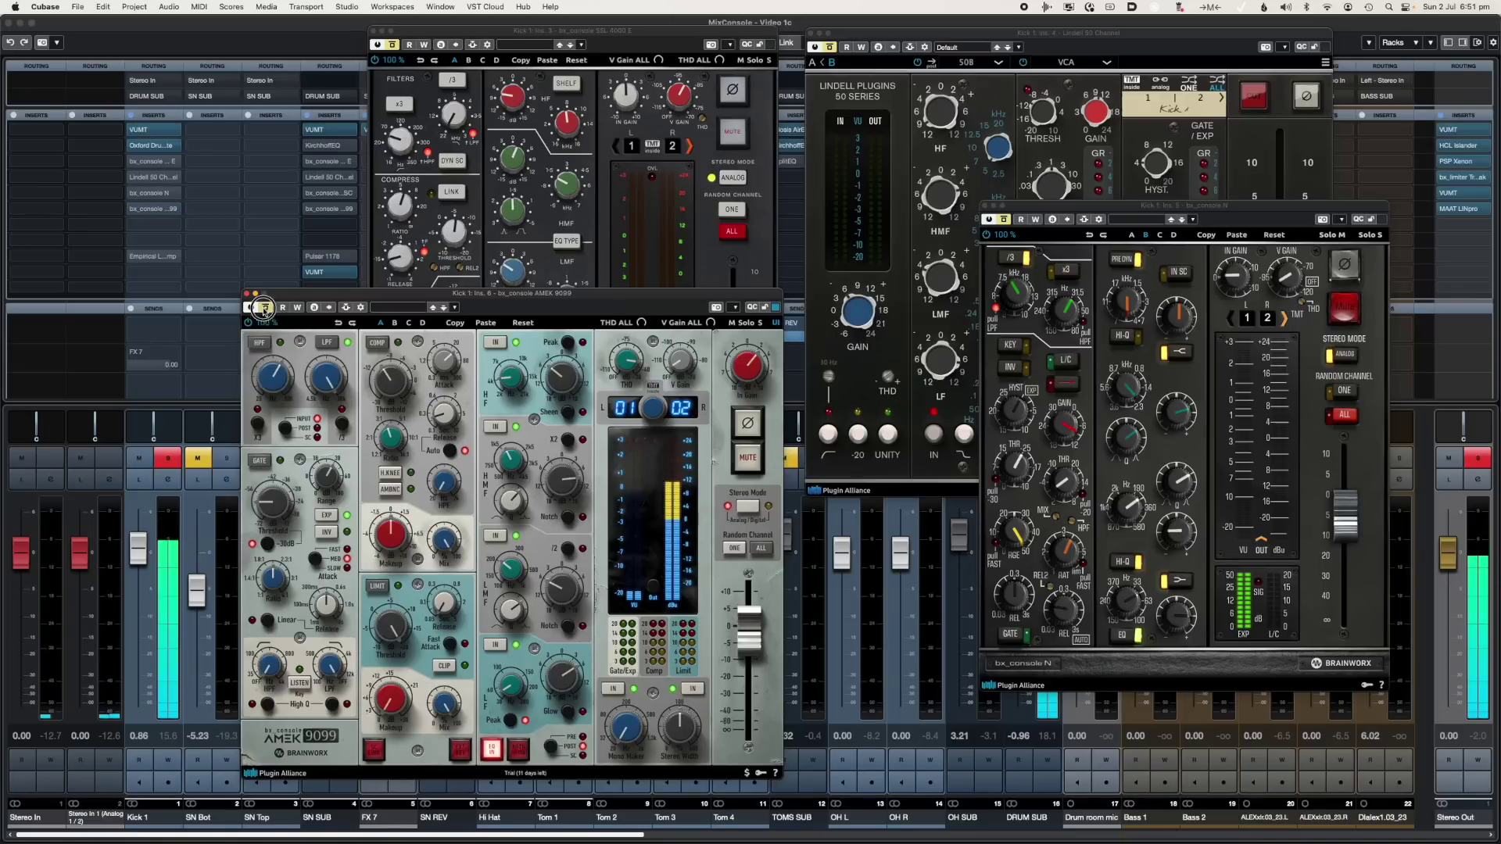
click(1004, 219)
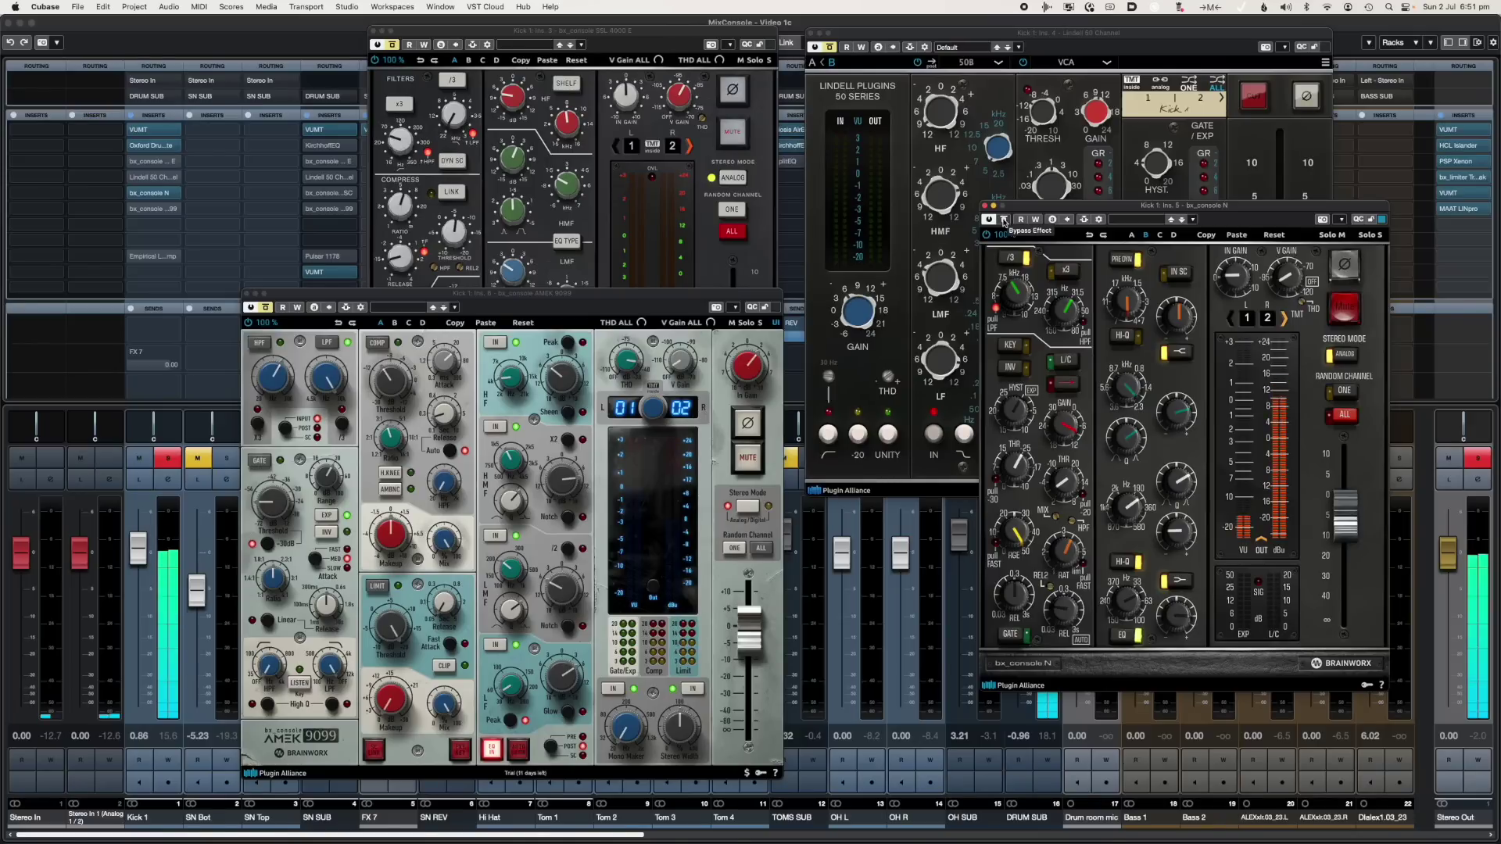
click(845, 60)
drag(753, 637, 752, 632)
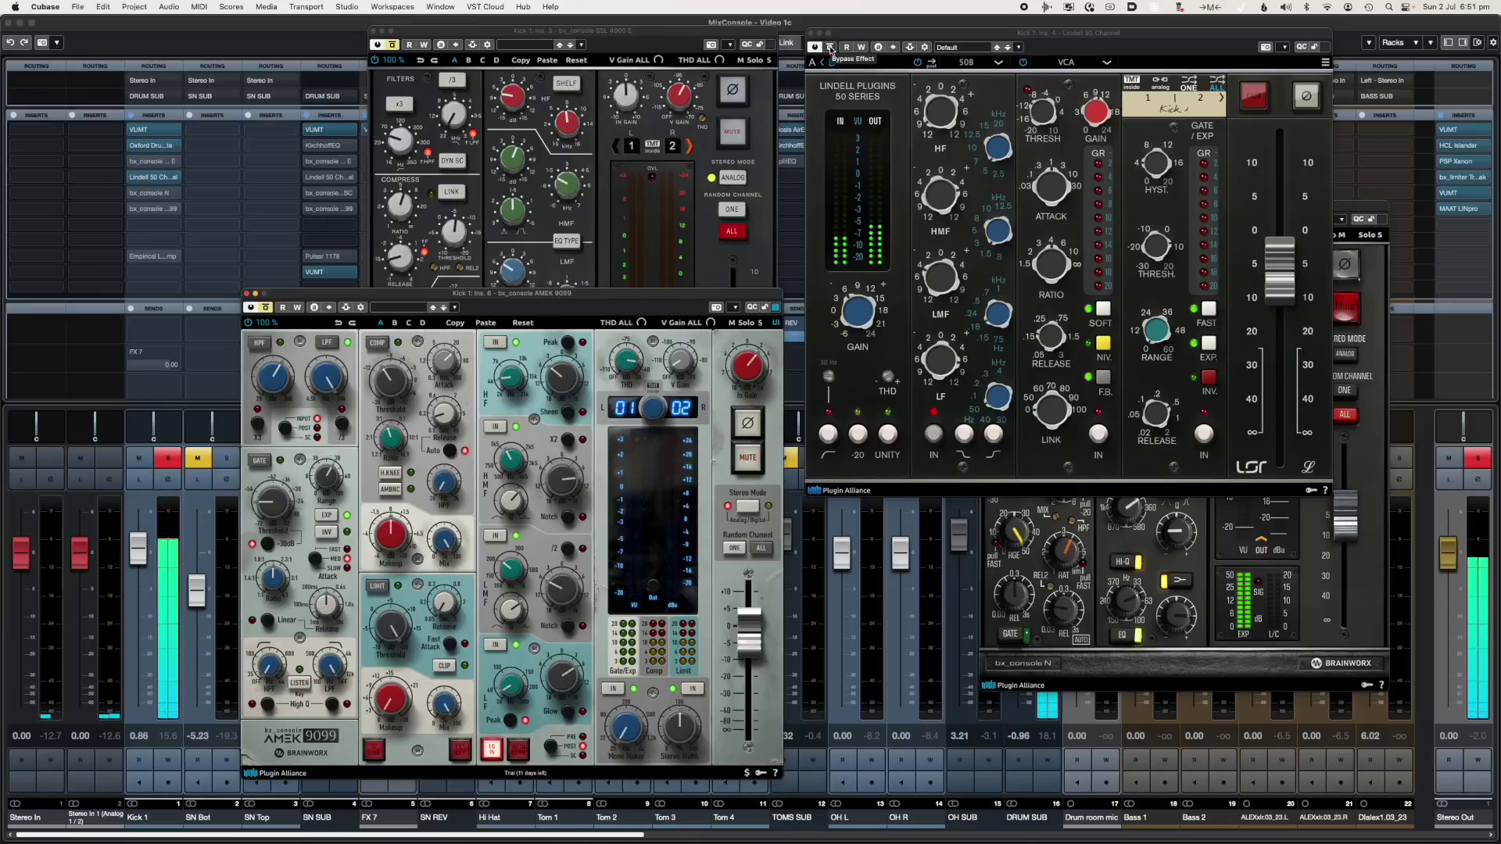
click(397, 46)
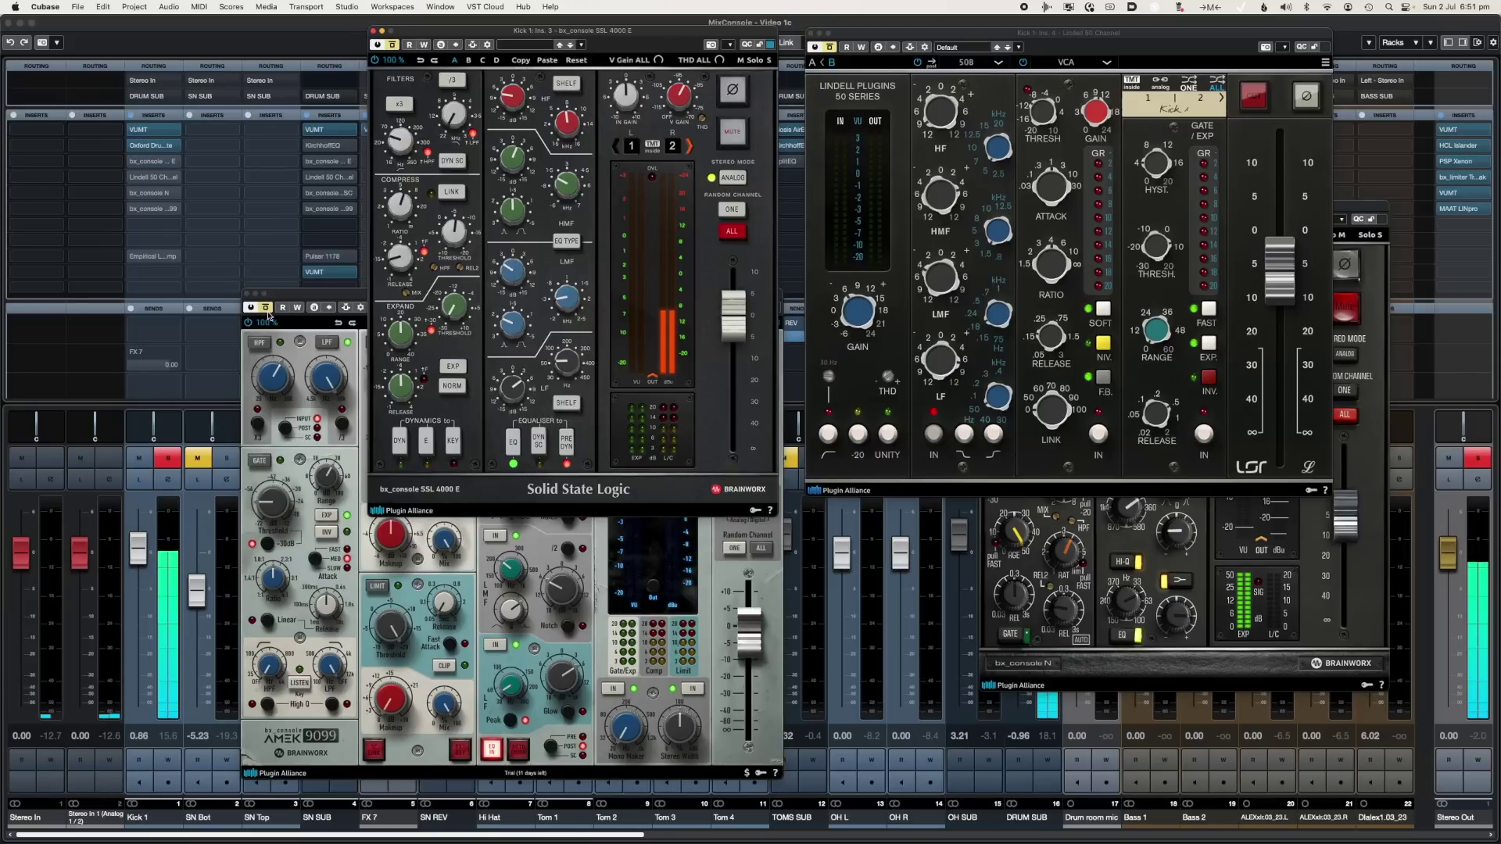
Step: Bring the AMEK 9099 back to the front, activate it and lower its output fader slightly
click(248, 329)
drag(398, 295, 571, 190)
drag(921, 522, 918, 551)
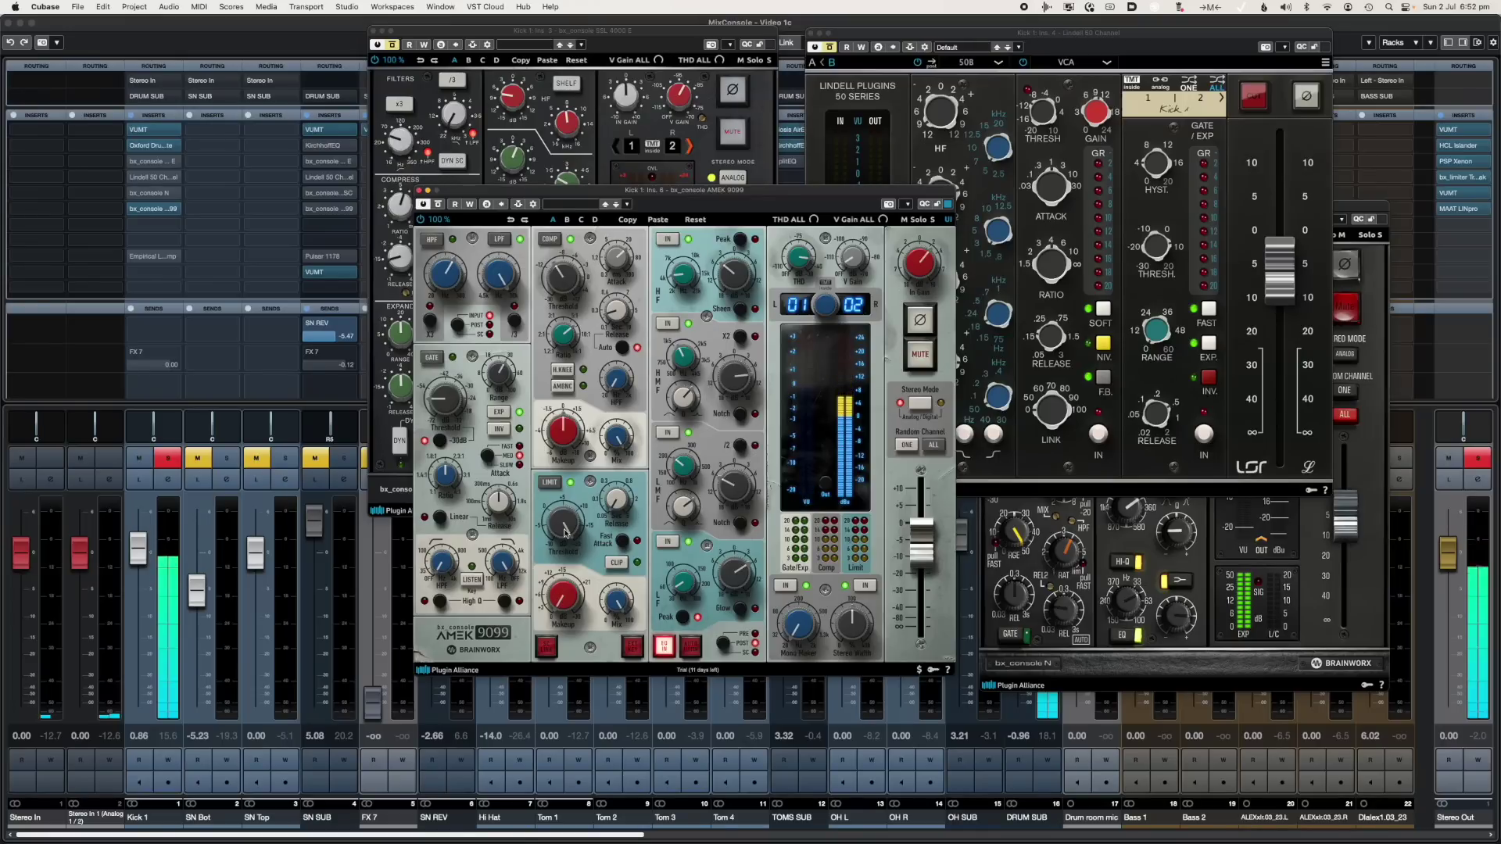
Step: Raise the AMEK 9099's limiter threshold while auditioning the kick
drag(572, 518, 573, 517)
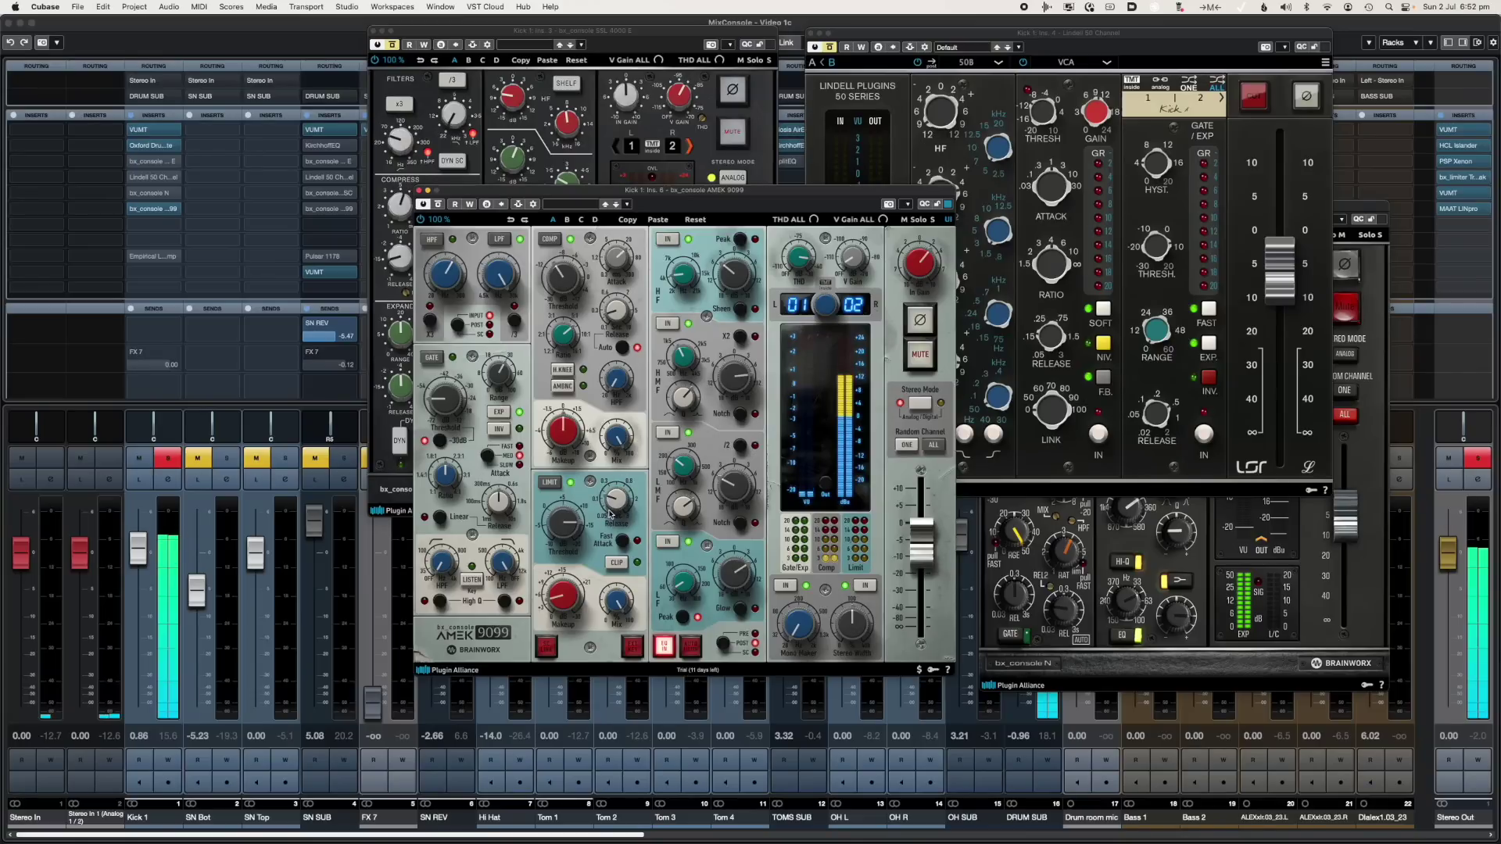
mouse_move(568, 519)
scroll(568, 519, up, 5)
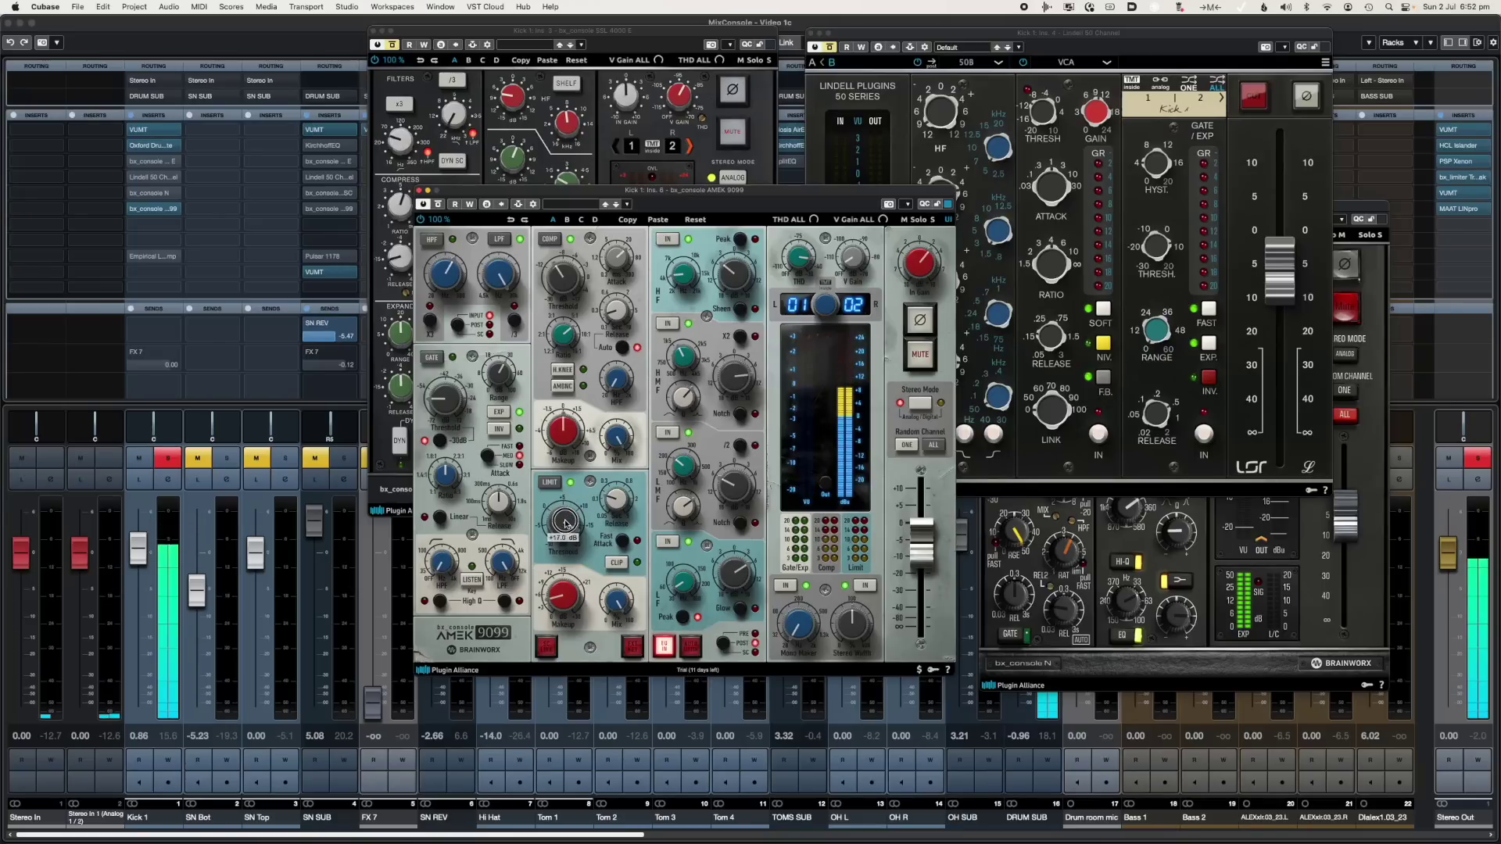
Step: Lower the AMEK 9099's compressor threshold, adjust its attack and toggle the compressor section
mouse_move(567, 280)
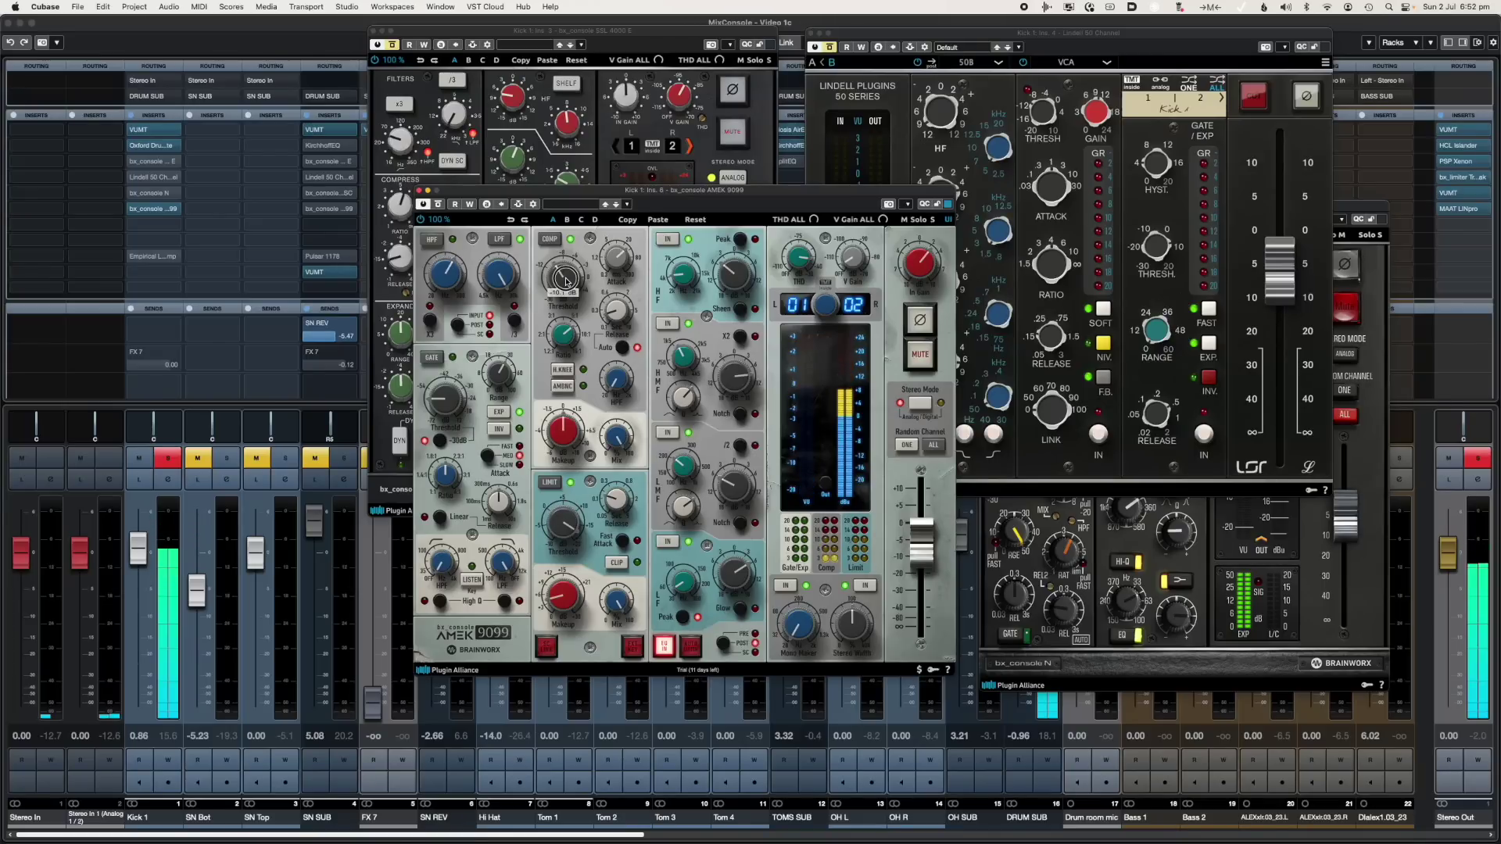
drag(566, 281, 550, 316)
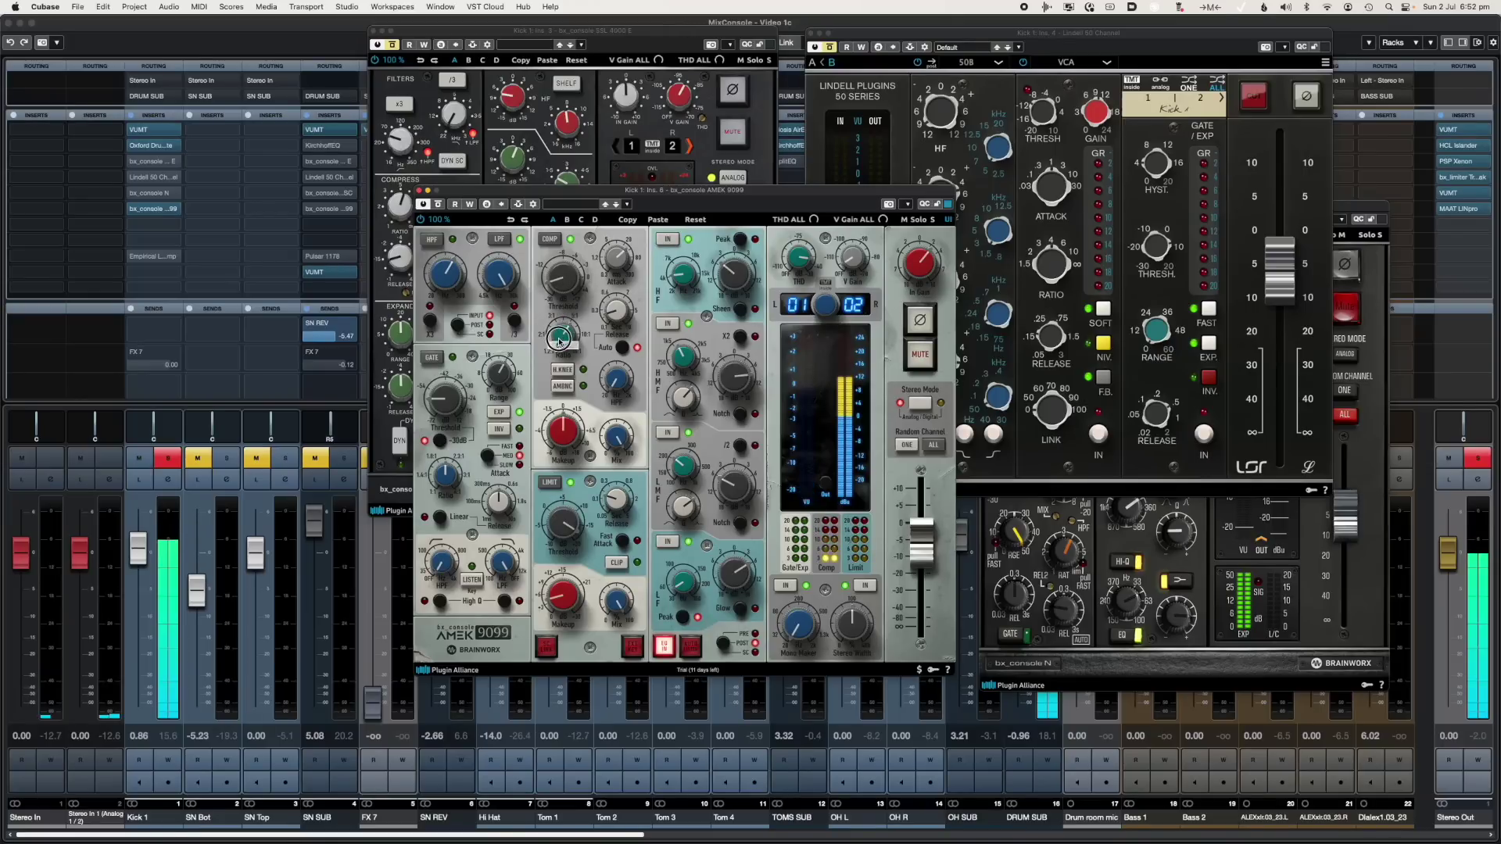
mouse_move(618, 270)
drag(618, 270, 628, 255)
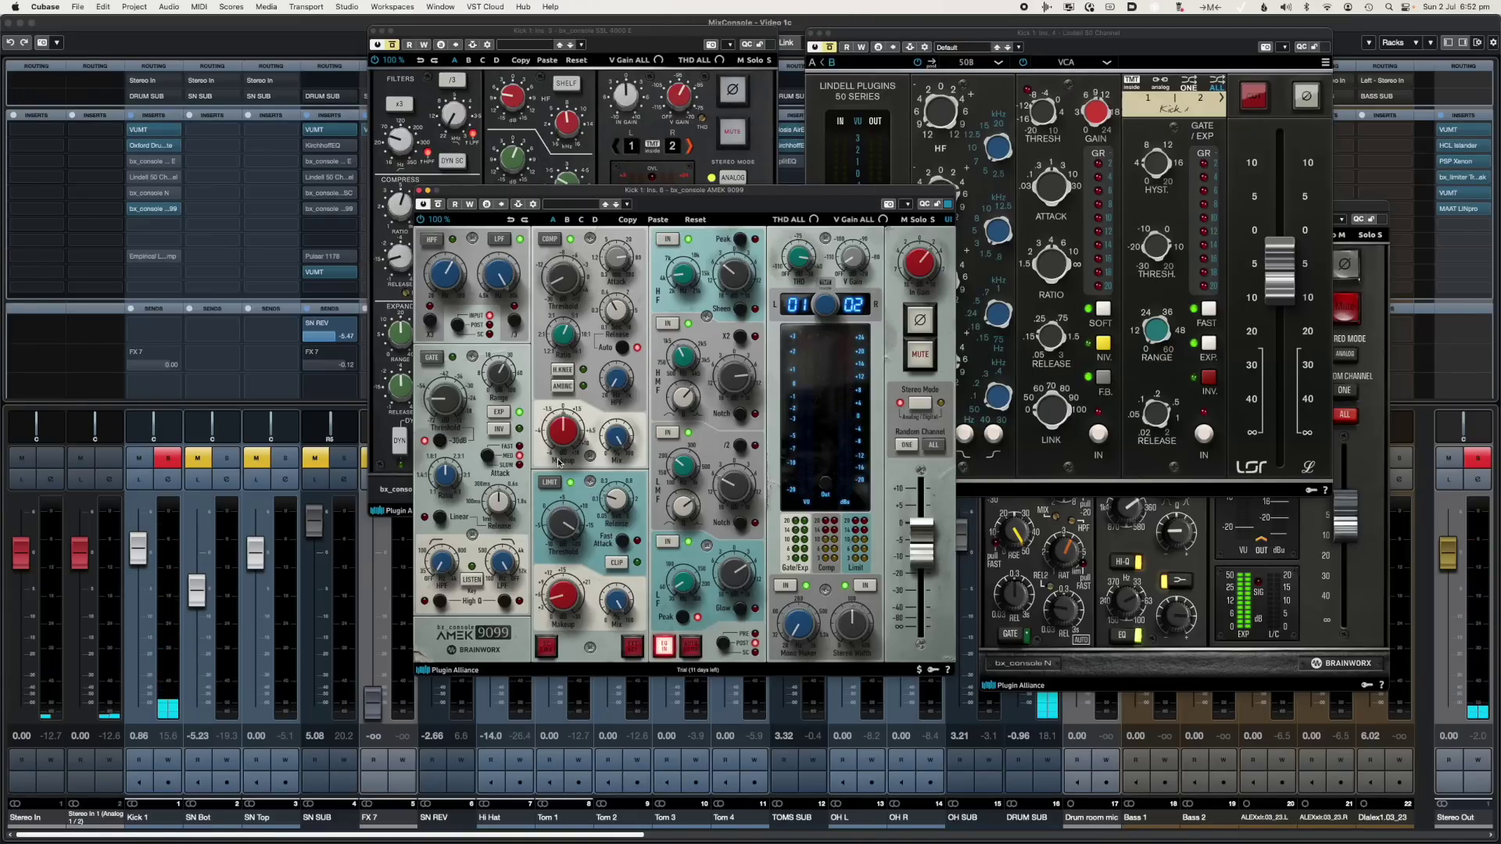
click(548, 240)
Step: Move the AMEK 9099 aside, bypass it, and close all four channel strip windows of the kick
drag(630, 193, 268, 220)
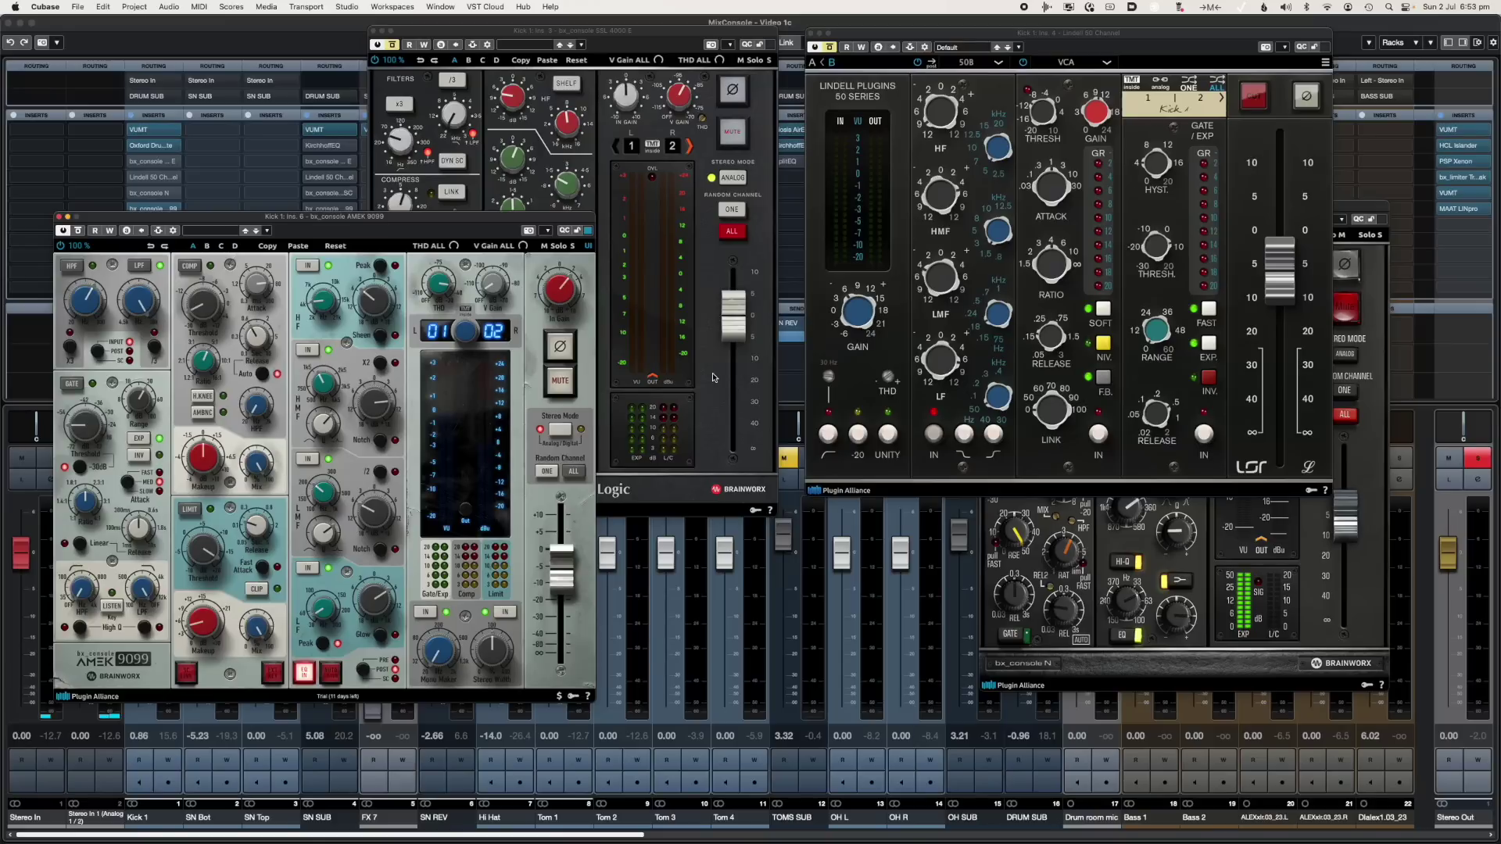
click(78, 231)
click(59, 218)
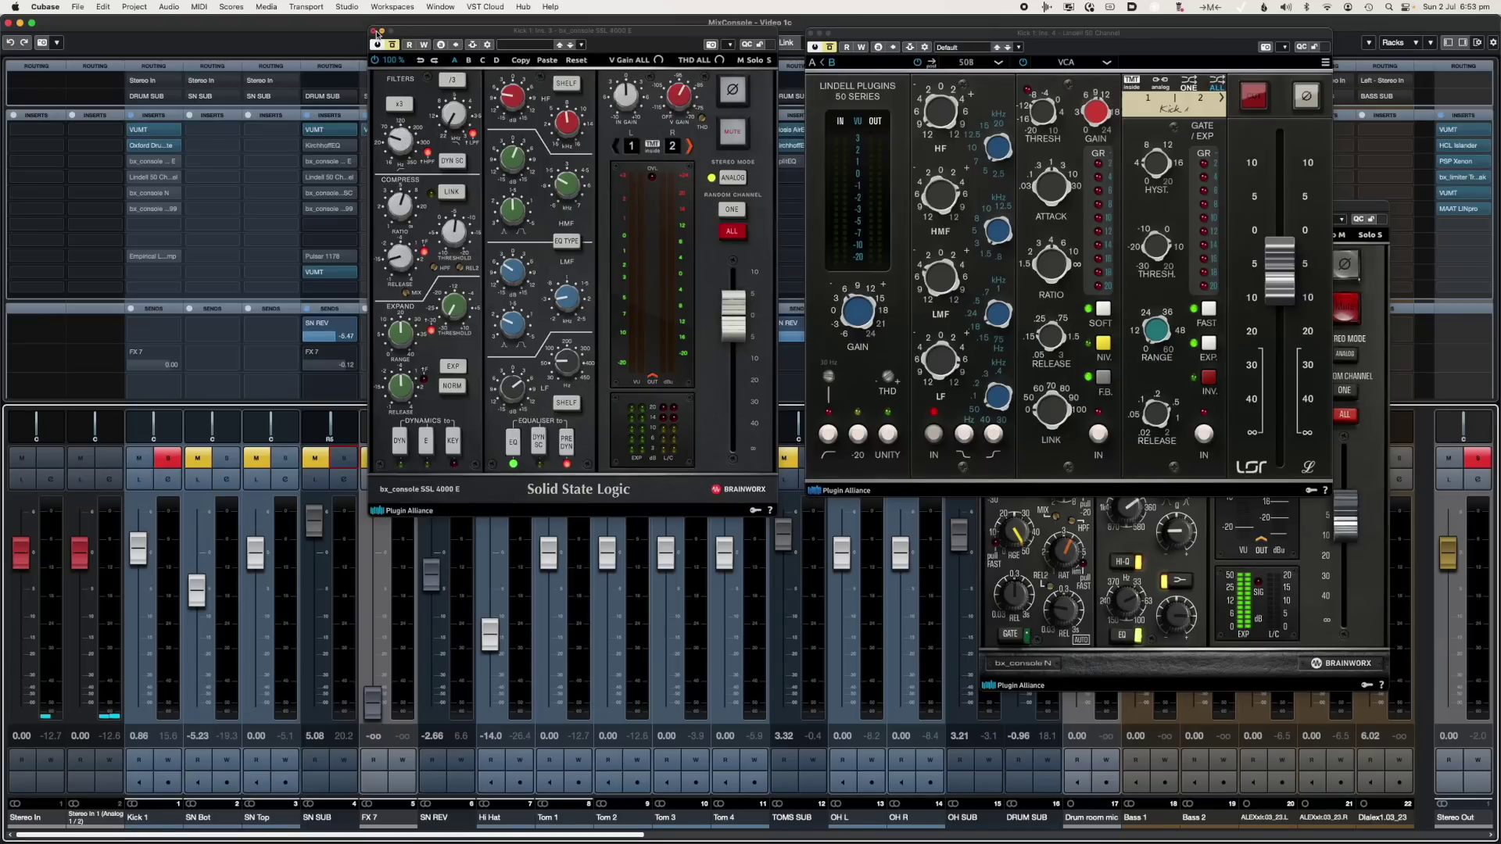
click(376, 33)
click(813, 32)
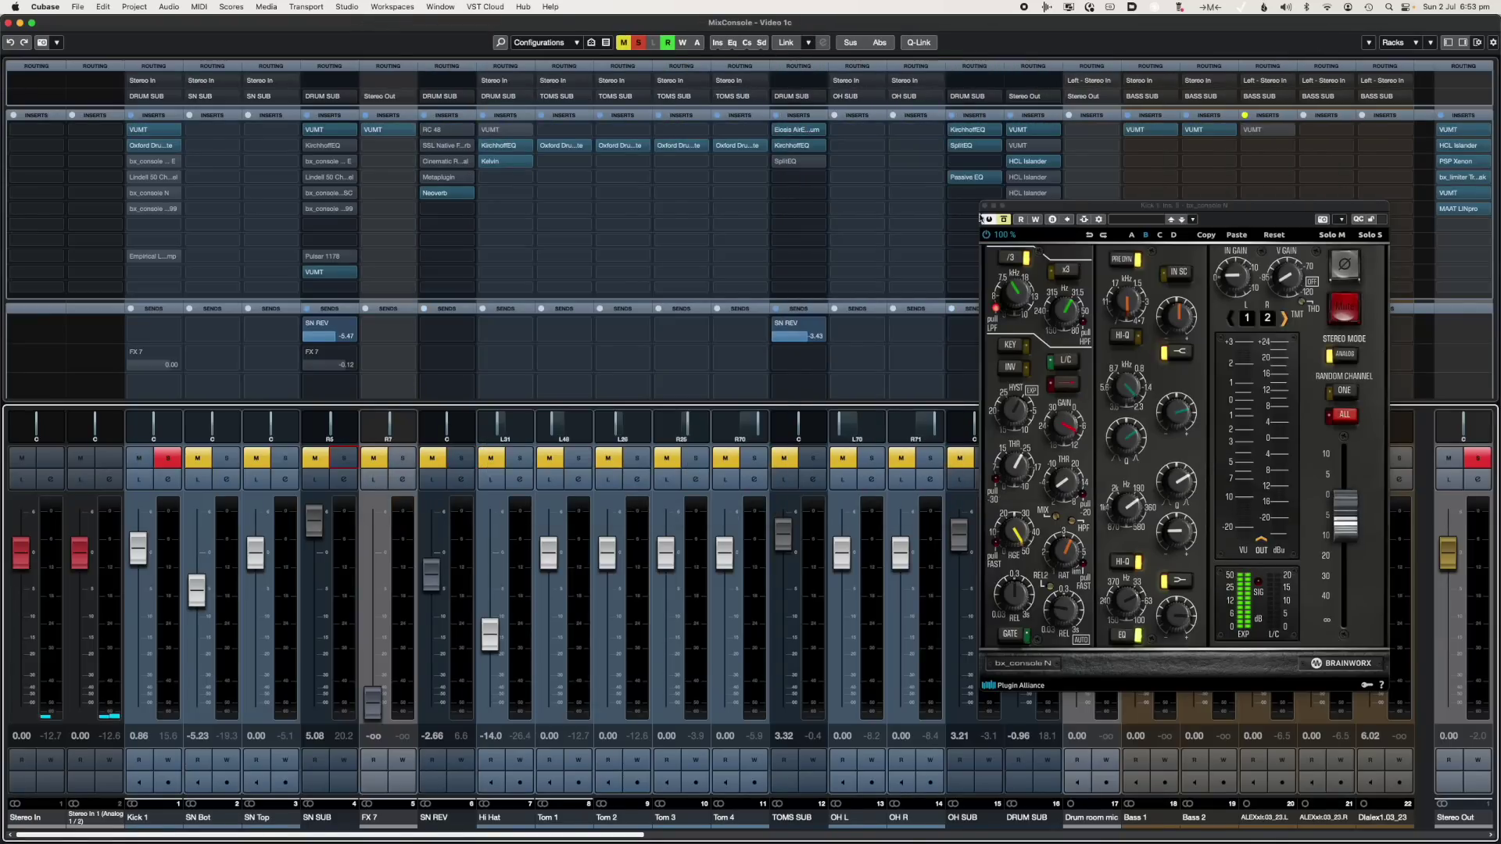
click(985, 206)
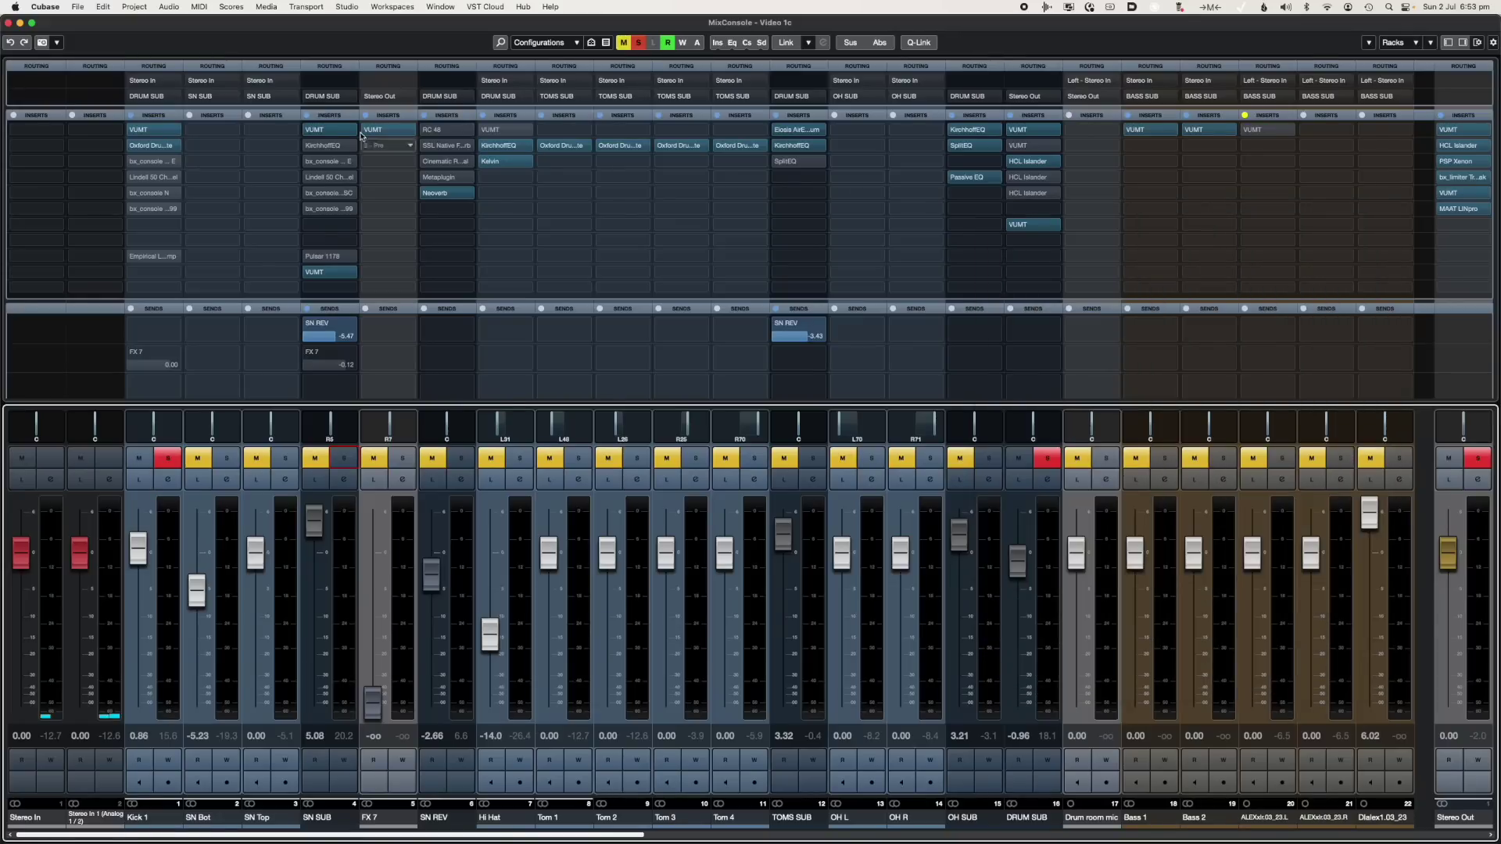
Step: Open the SN SUB channel's SSL 4000 E, Lindell 50 Channel, Focusrite SC and AMEK 9099 plug-ins
click(327, 161)
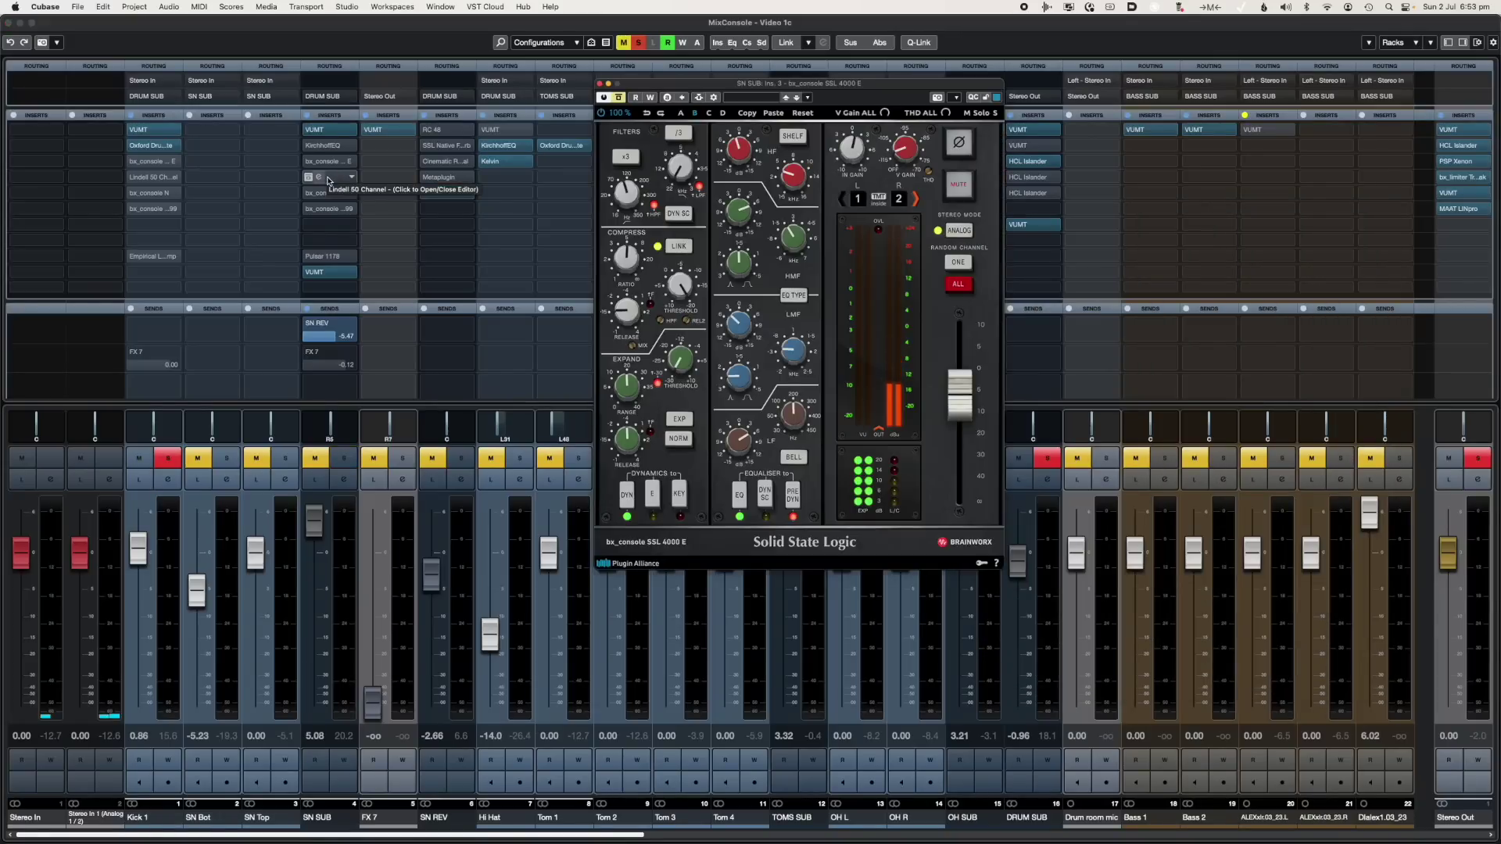
click(329, 179)
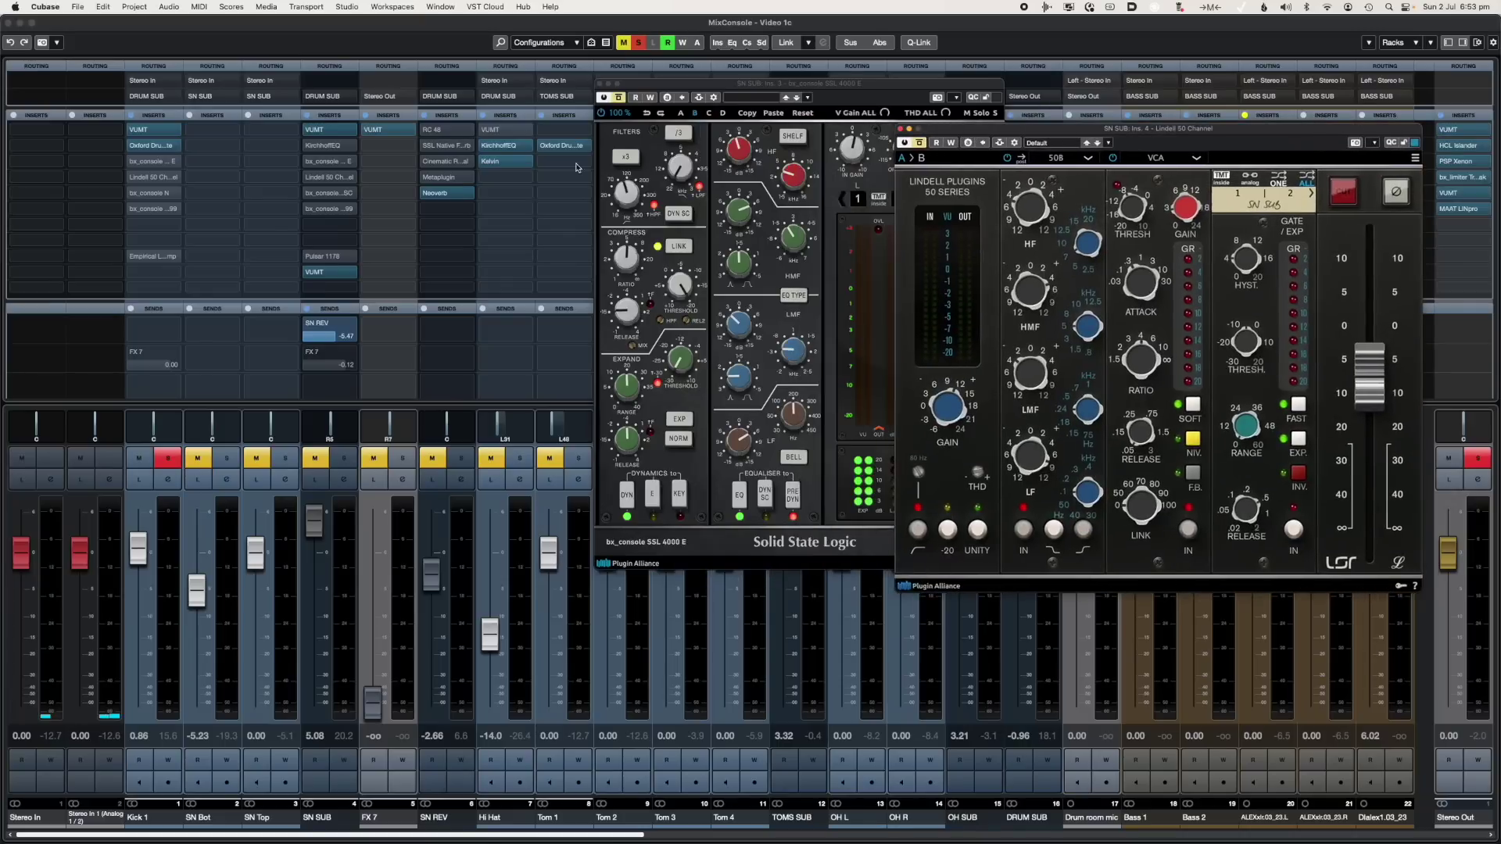
click(328, 193)
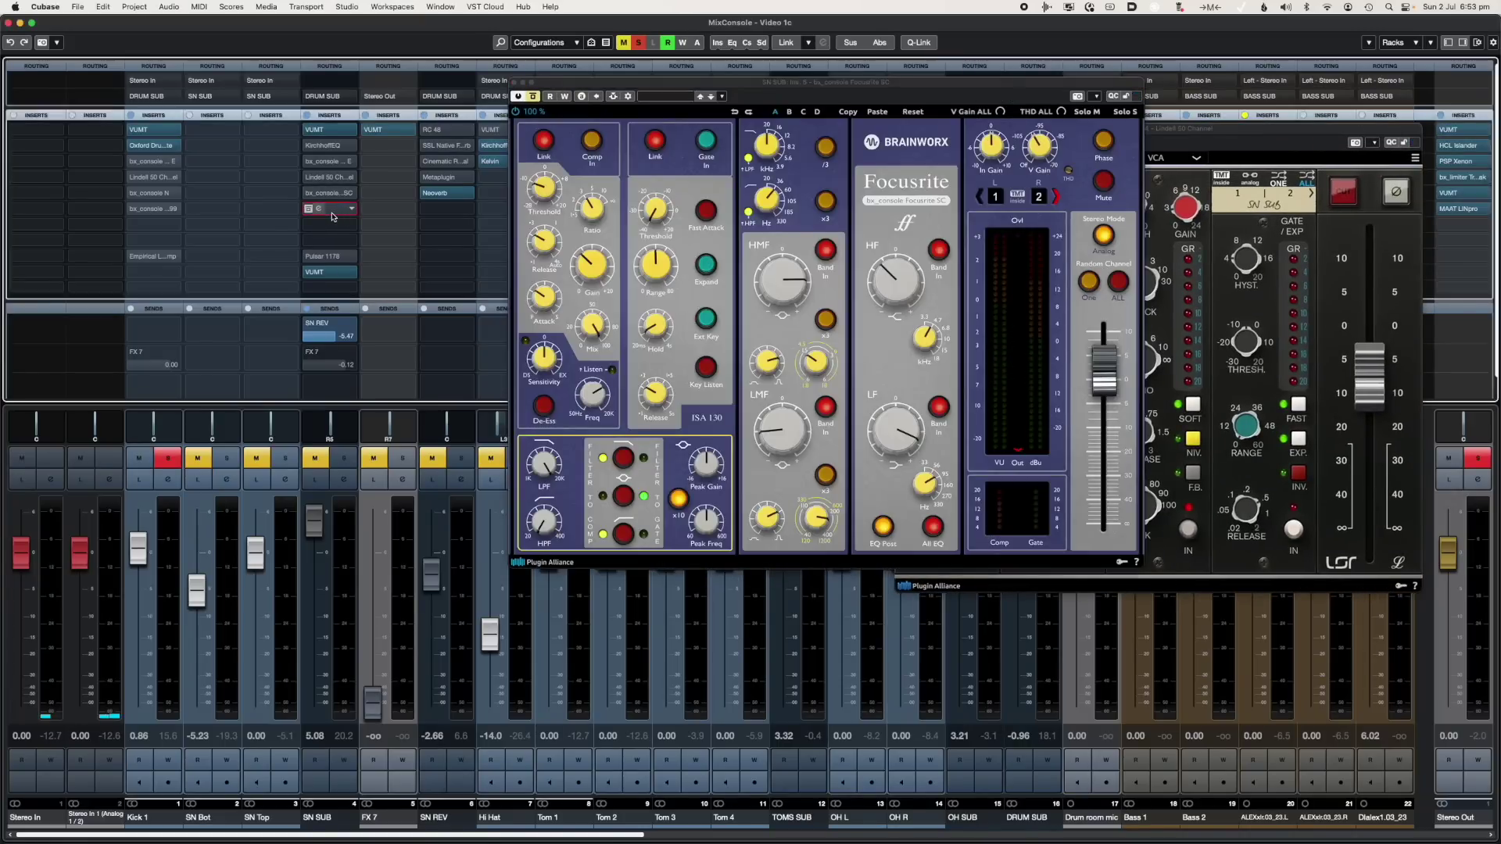
click(332, 212)
Step: Spread out the snare bus AMEK 9099, Focusrite SC and SSL 4000 E windows so all four plug-ins are accessible
drag(662, 80, 595, 434)
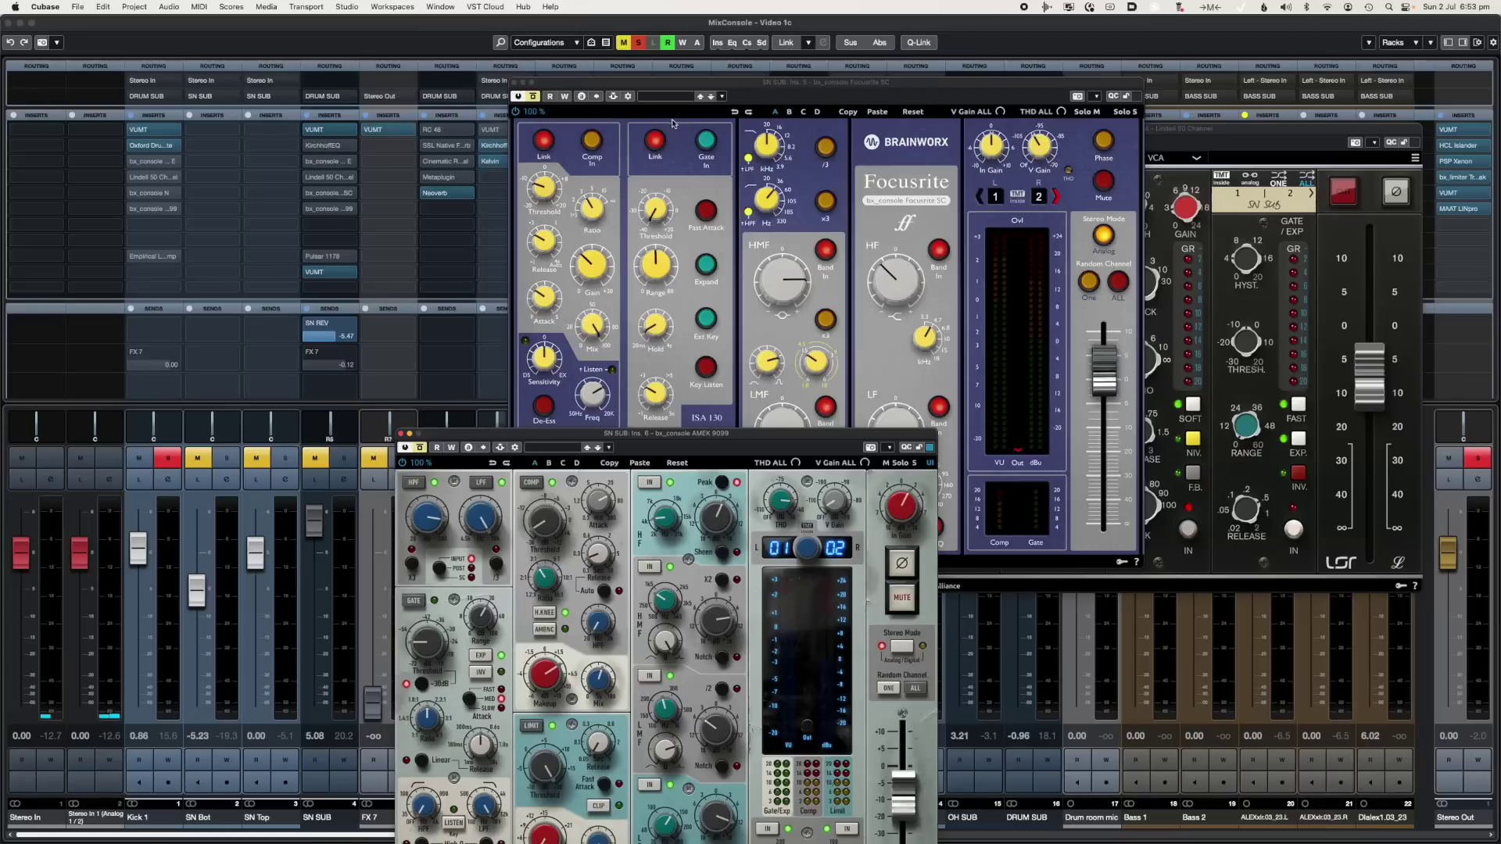
drag(633, 91, 1040, 341)
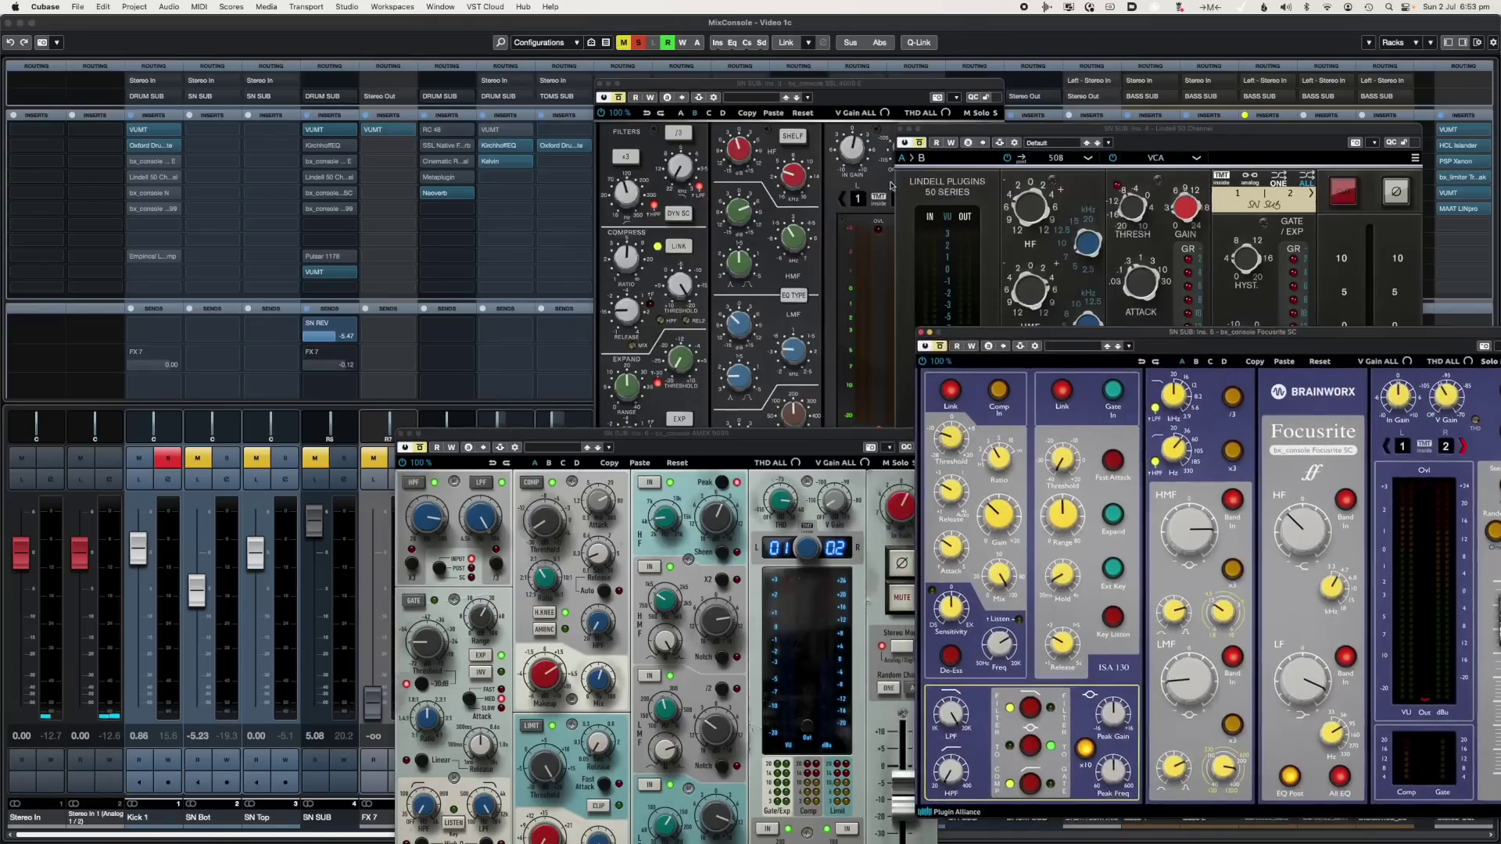
drag(758, 93, 481, 25)
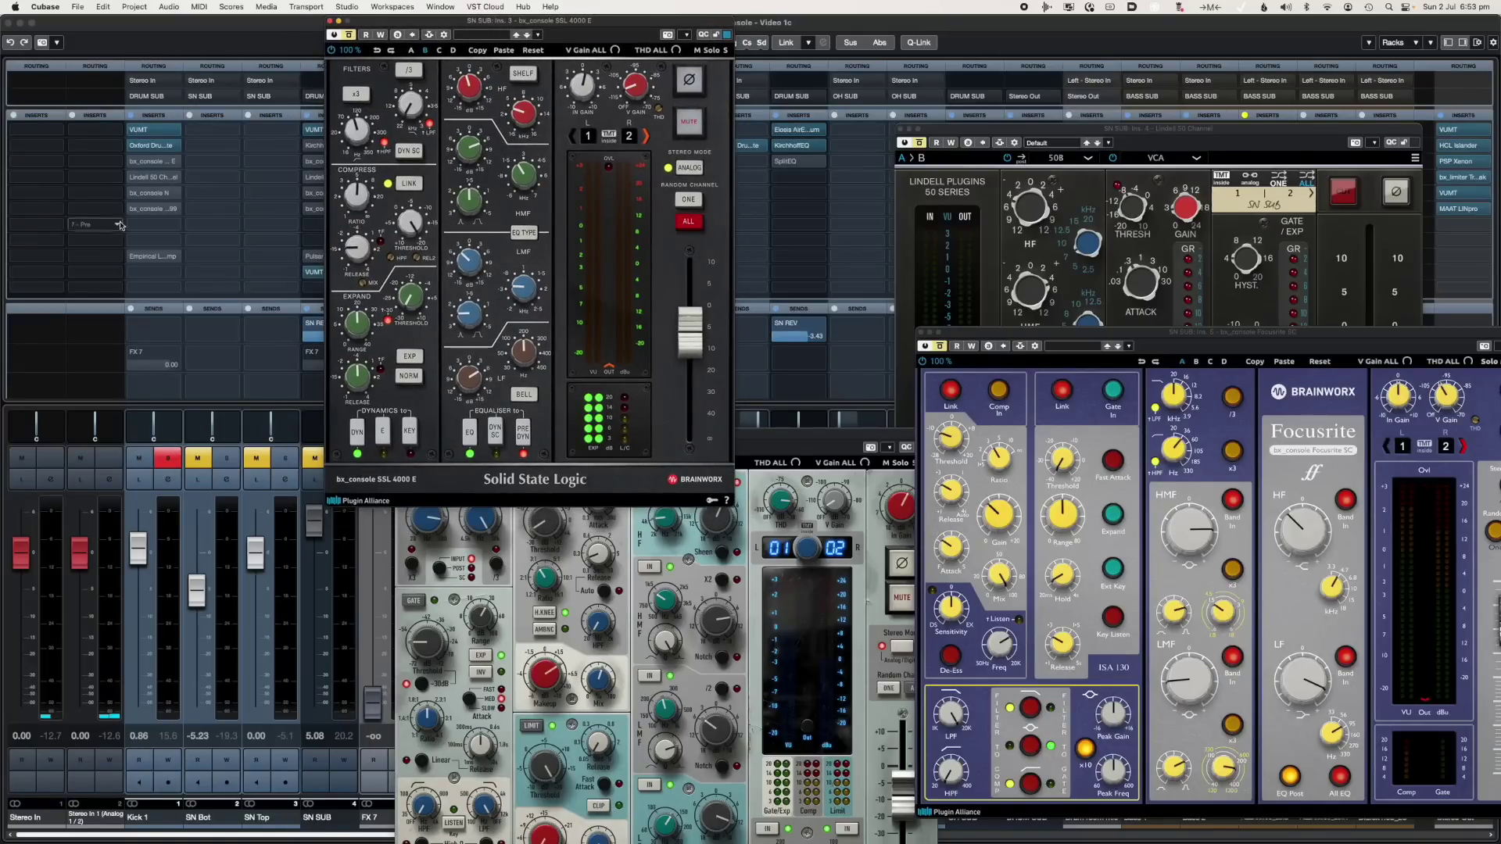
Step: Open the kick's bx_console N for a look among the snare plug-ins, reposition it and close it again
click(157, 197)
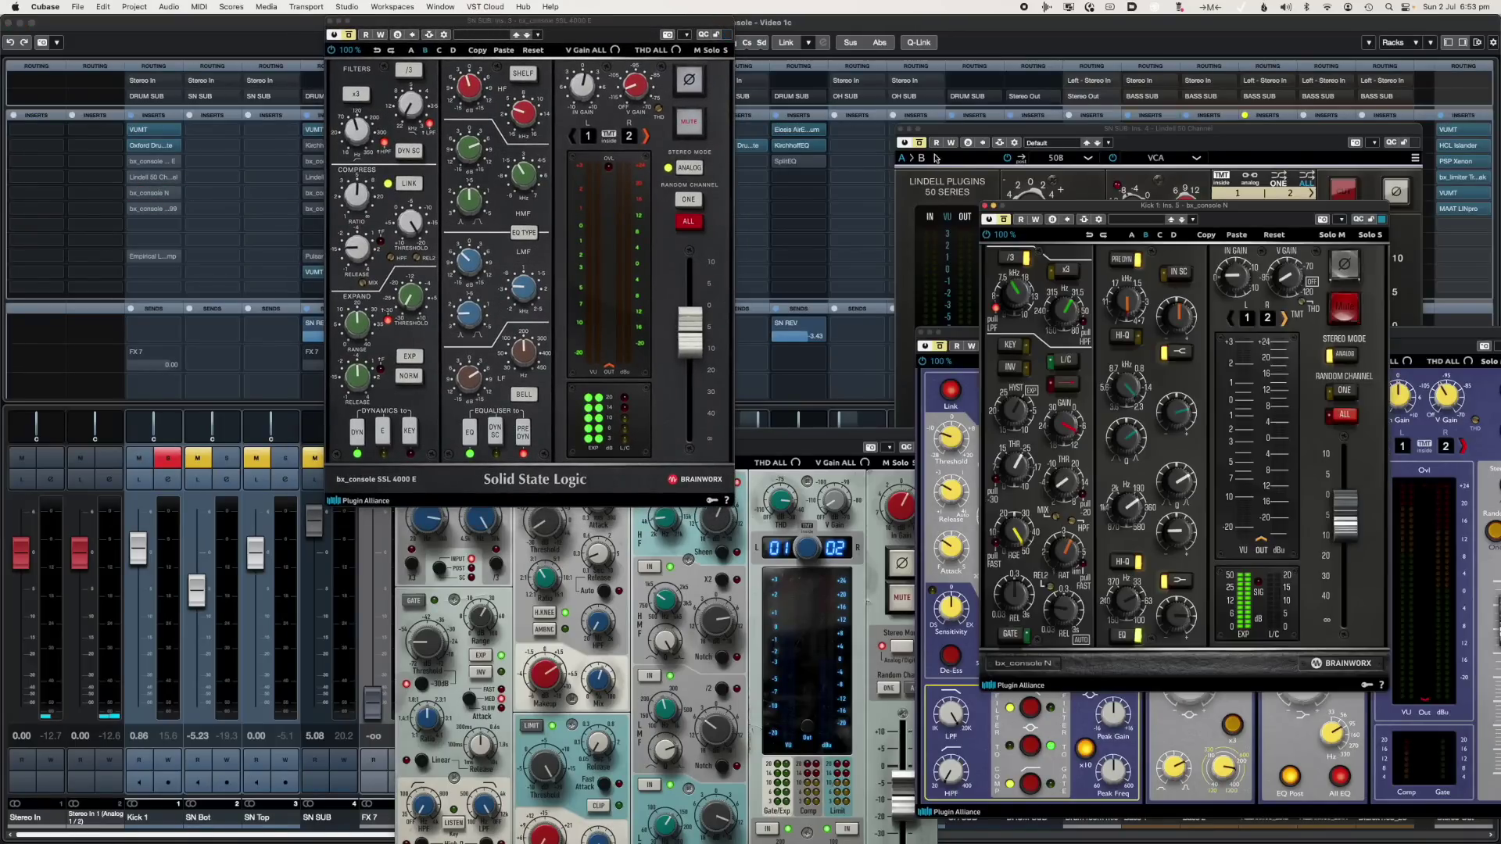
drag(1119, 213, 623, 53)
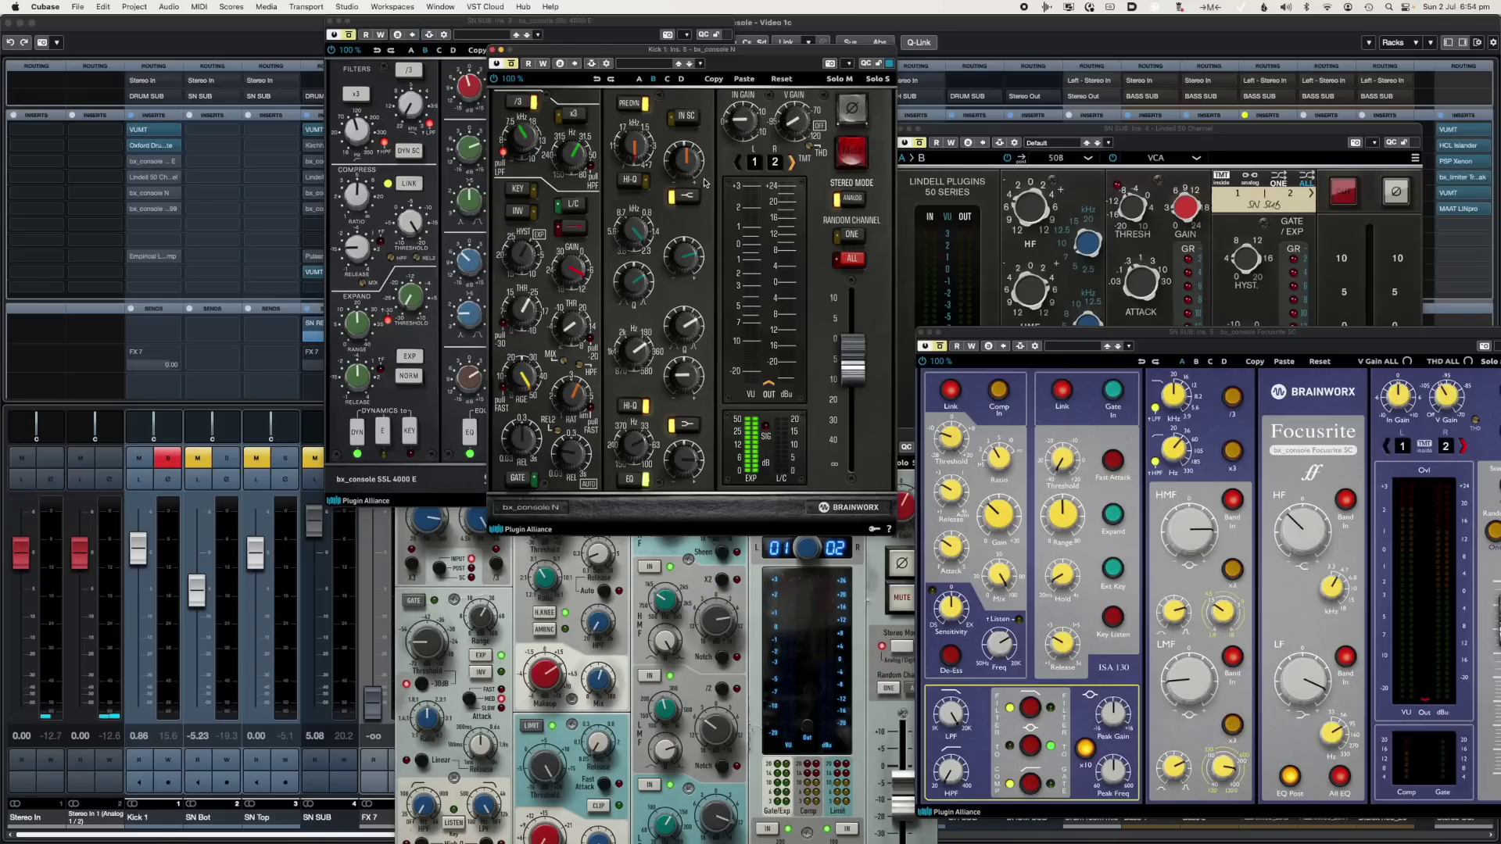
drag(580, 51, 607, 74)
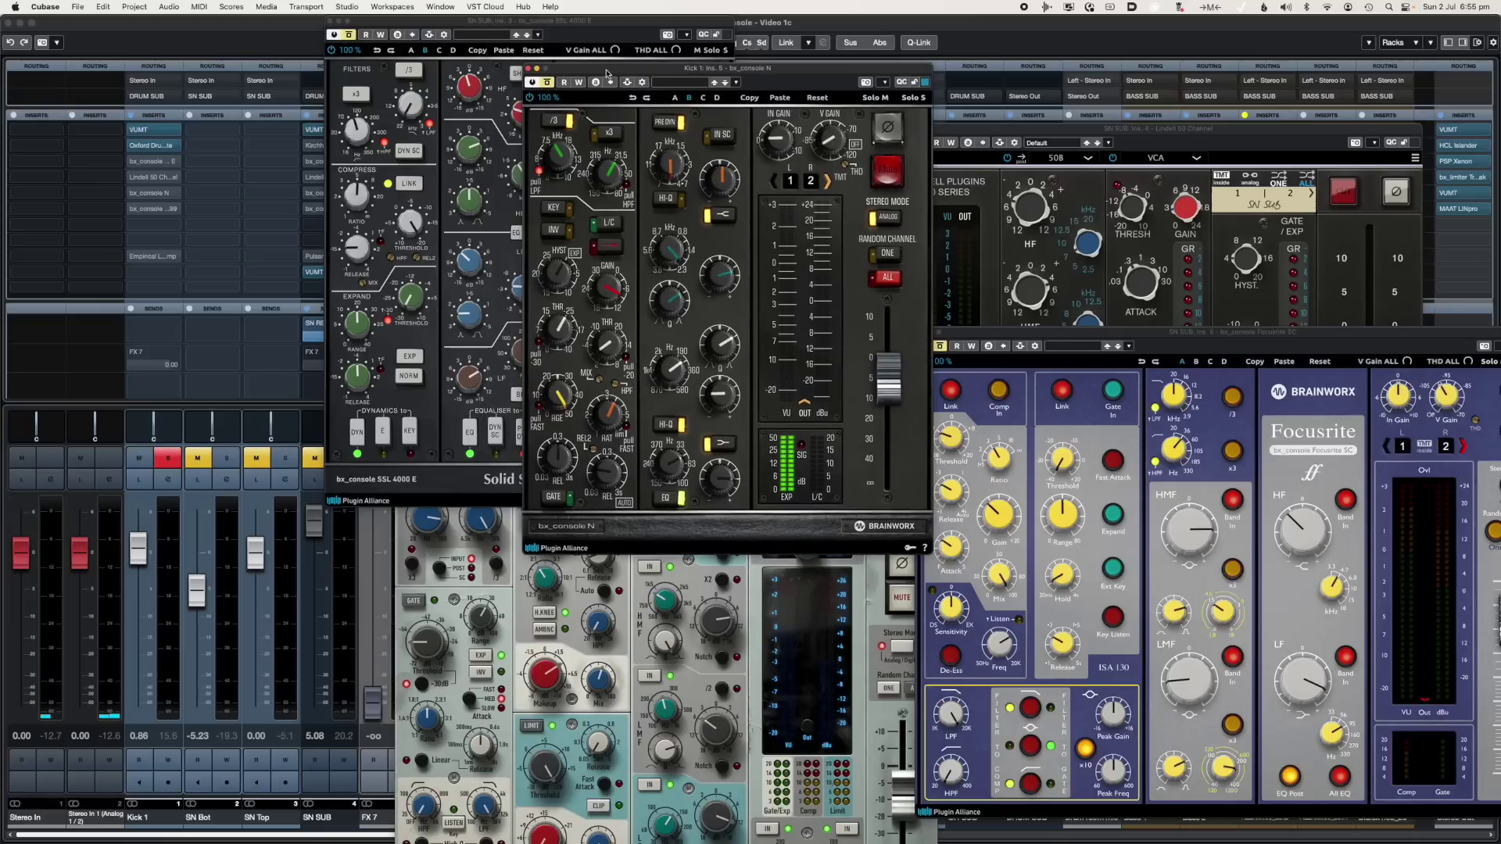
click(528, 69)
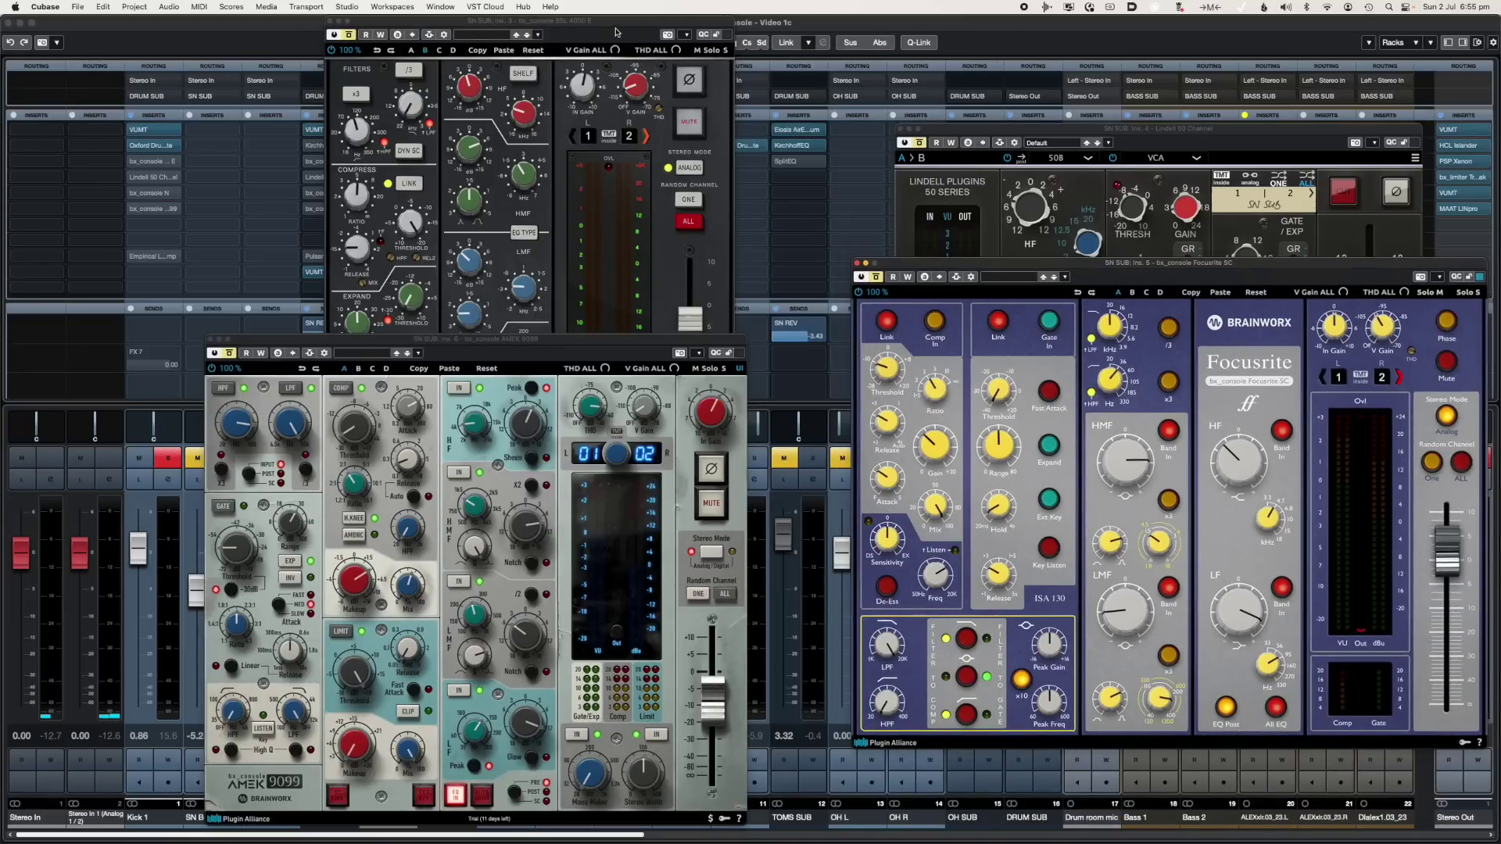
Step: Reposition the snare bus SSL 4000 E window between the snare channels and the Focusrite SC
drag(616, 32, 623, 32)
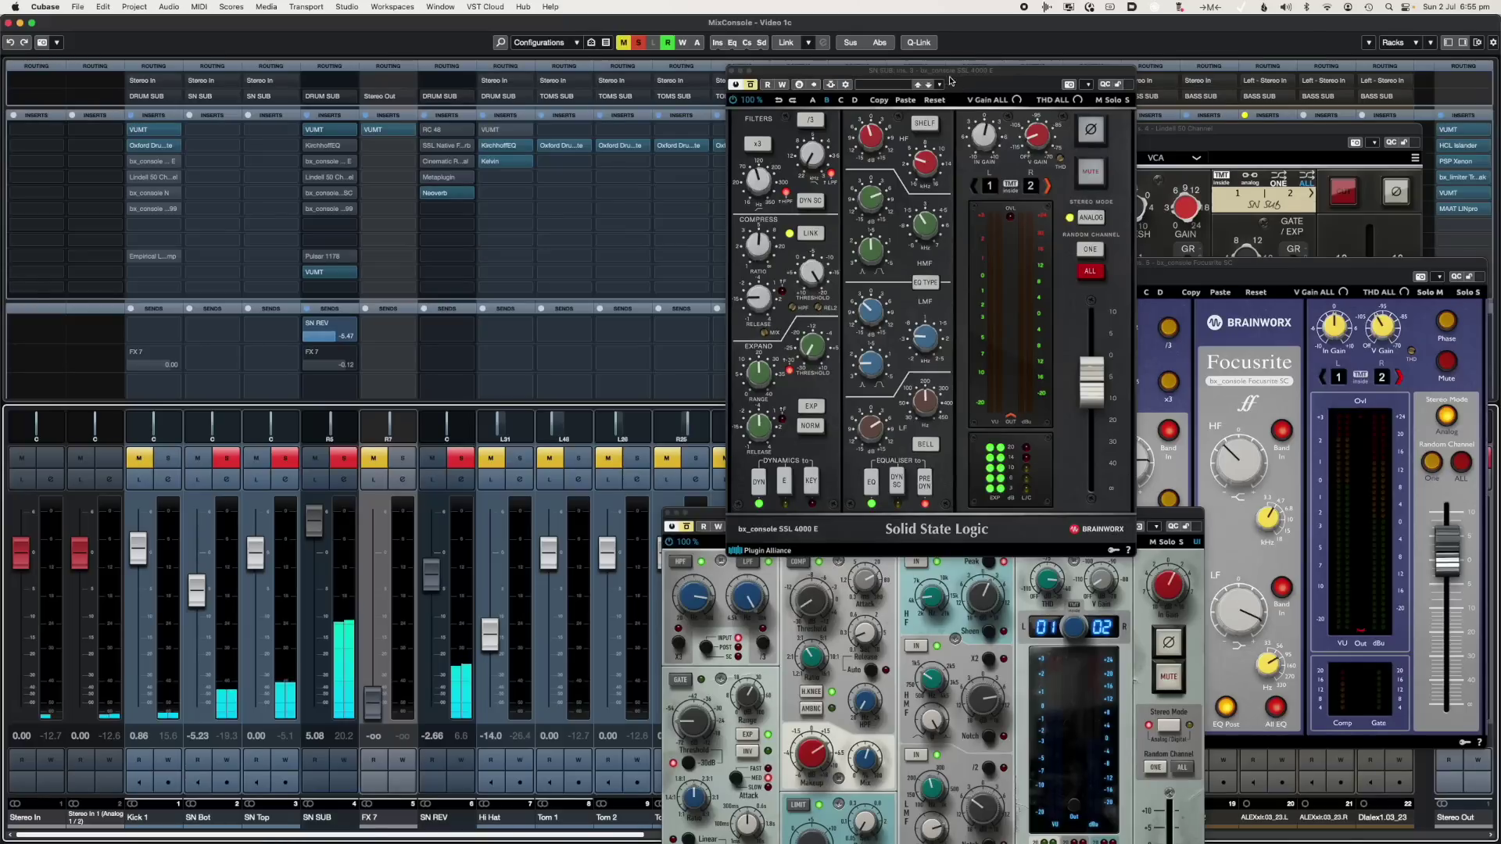
drag(899, 70, 573, 55)
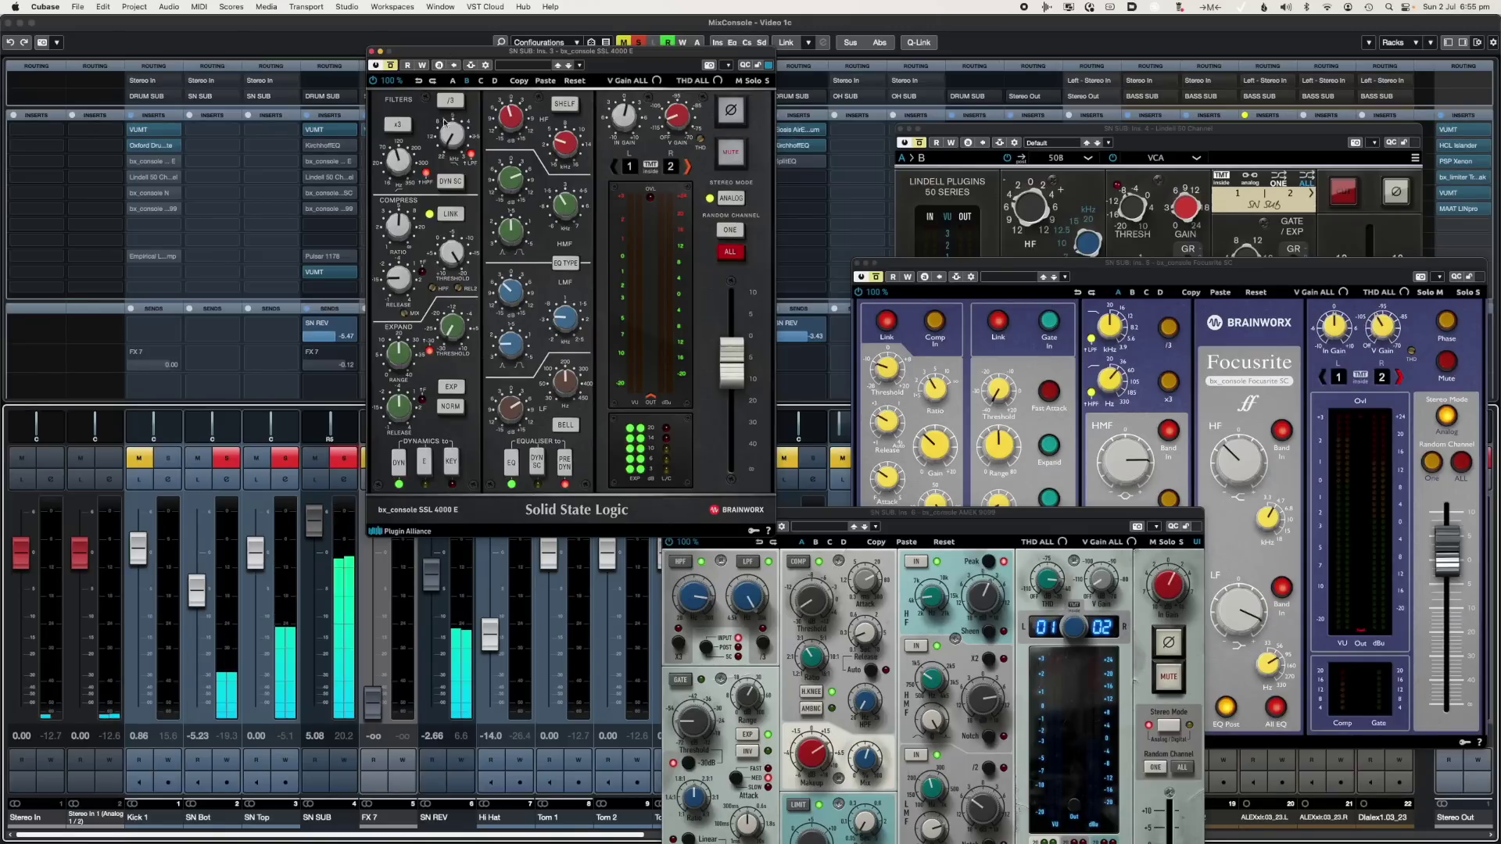
Step: Switch off the dynamics of the snare bus SSL 4000 E, shift its window slightly and toggle its bypass
click(398, 462)
drag(446, 52, 474, 56)
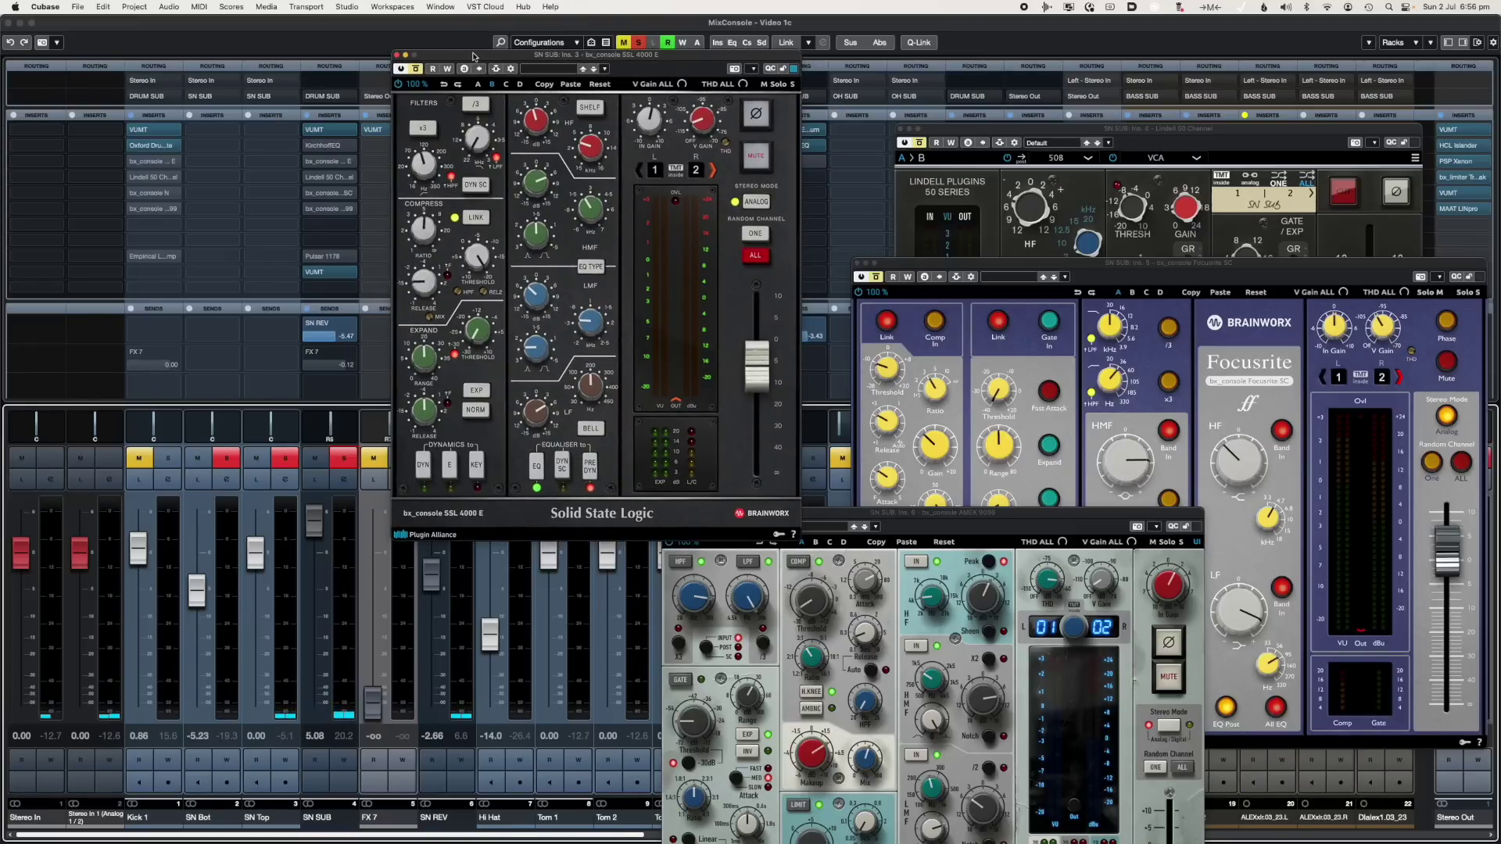
click(417, 68)
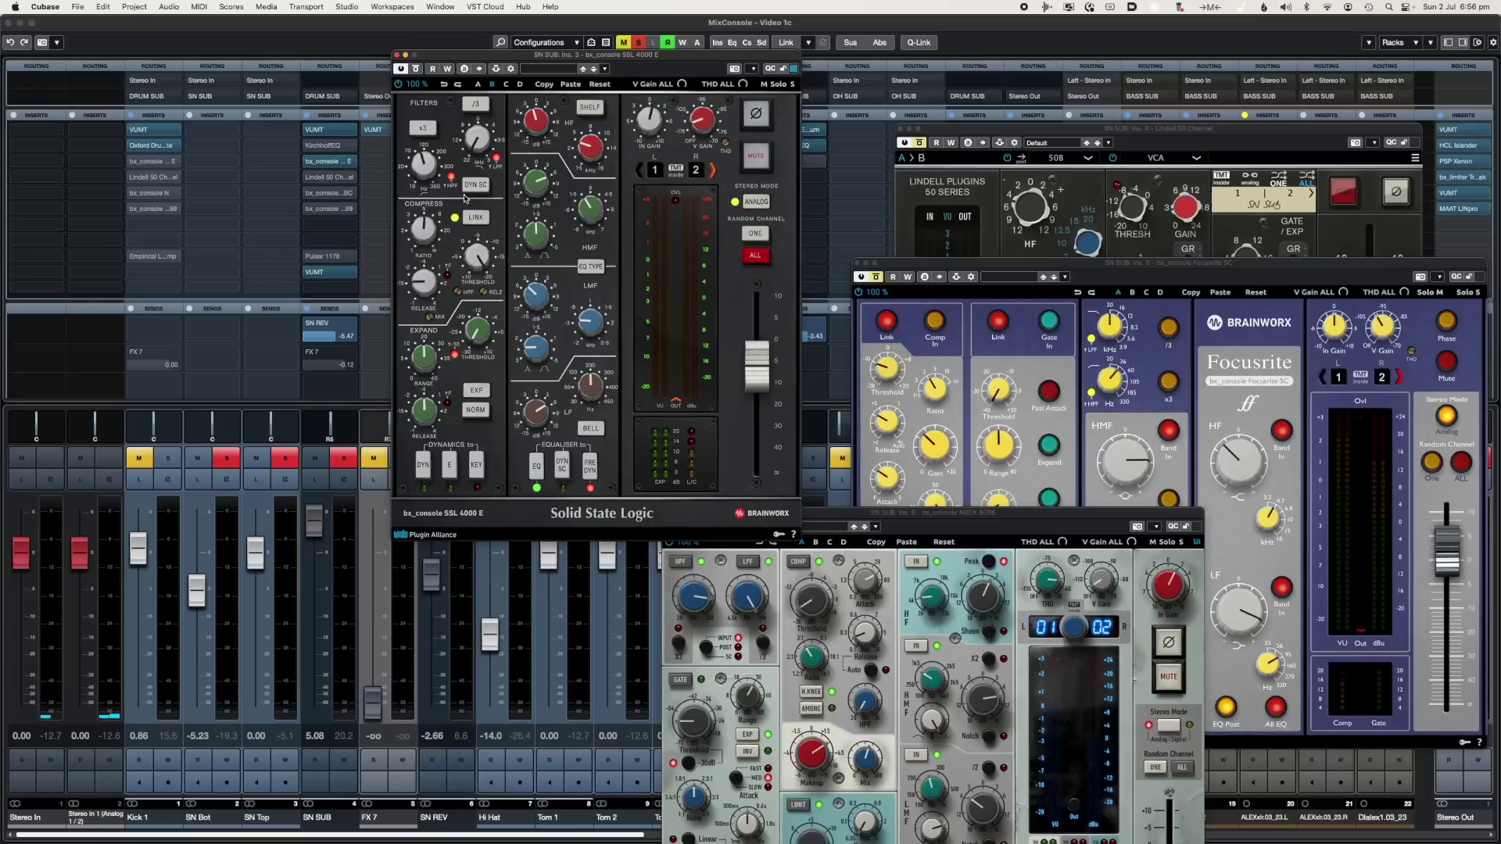
Step: Try the SSL 4000 E's dynamics on the playing snare, adjusting the compressor release and input gain, and disengage the dynamics again
click(422, 466)
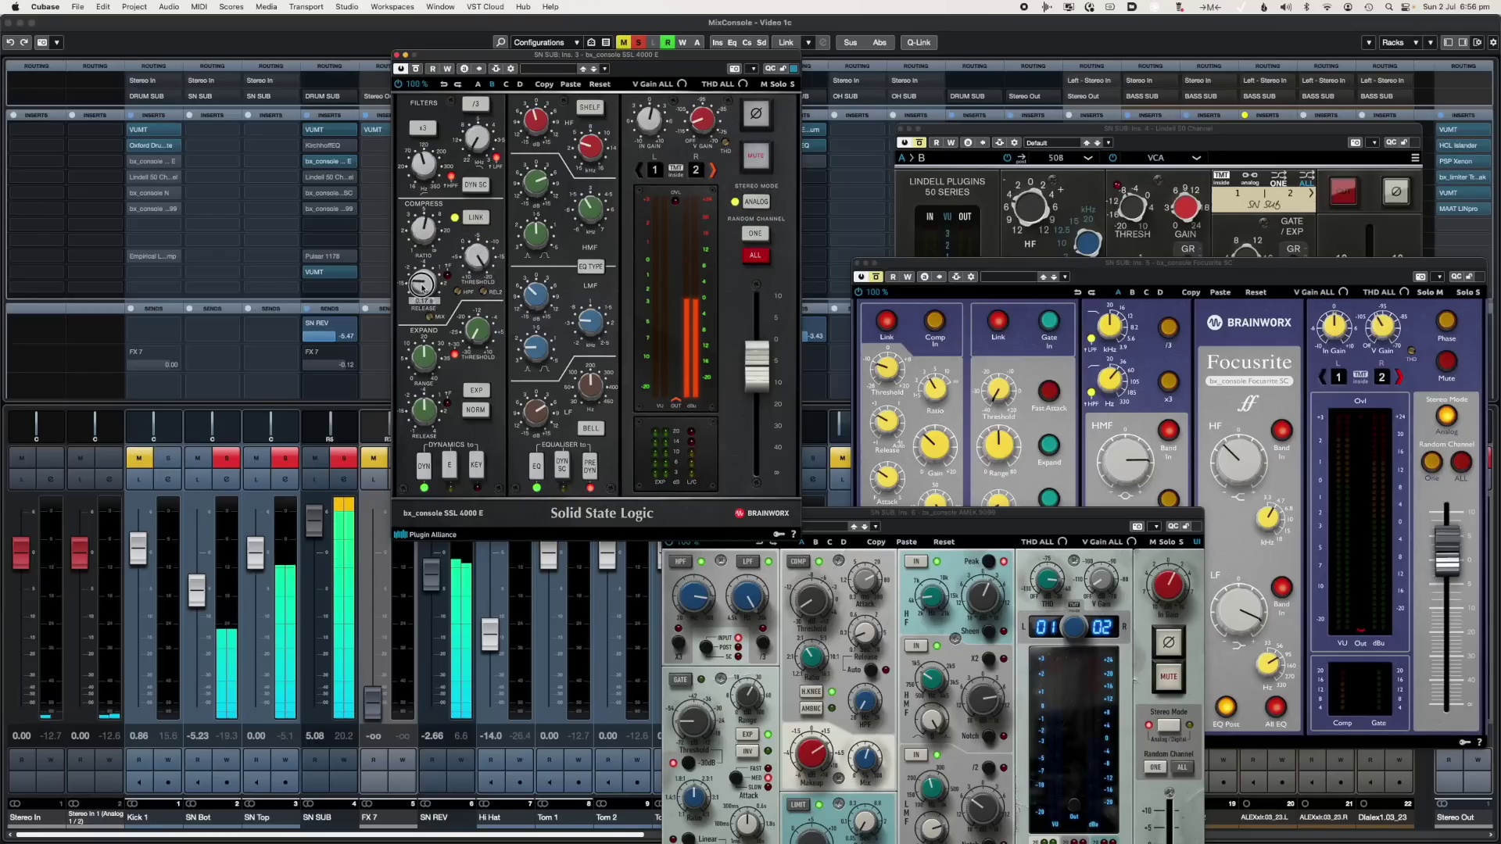
drag(418, 303, 426, 274)
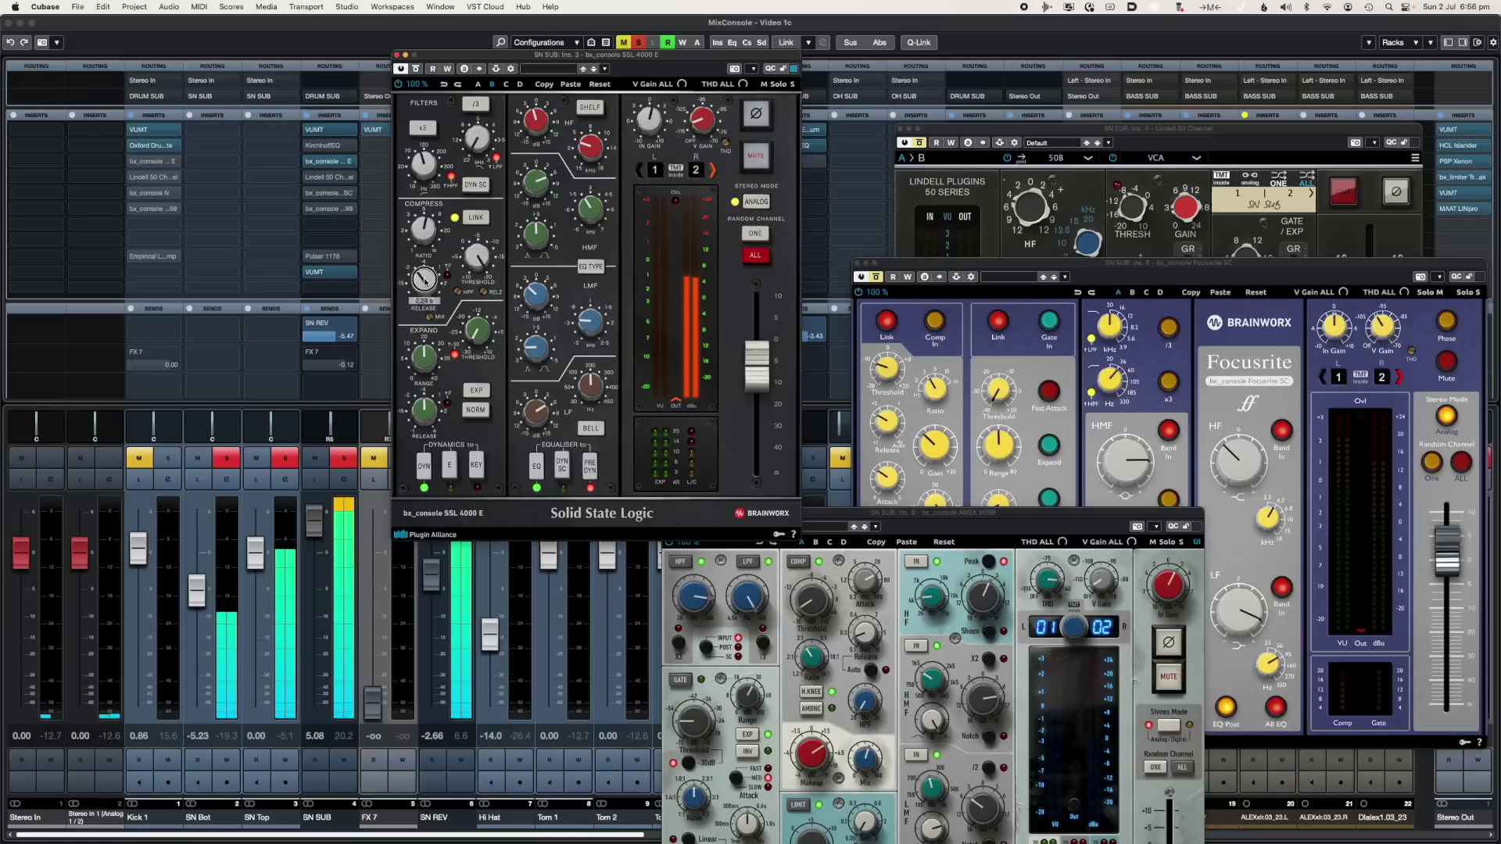
mouse_move(482, 261)
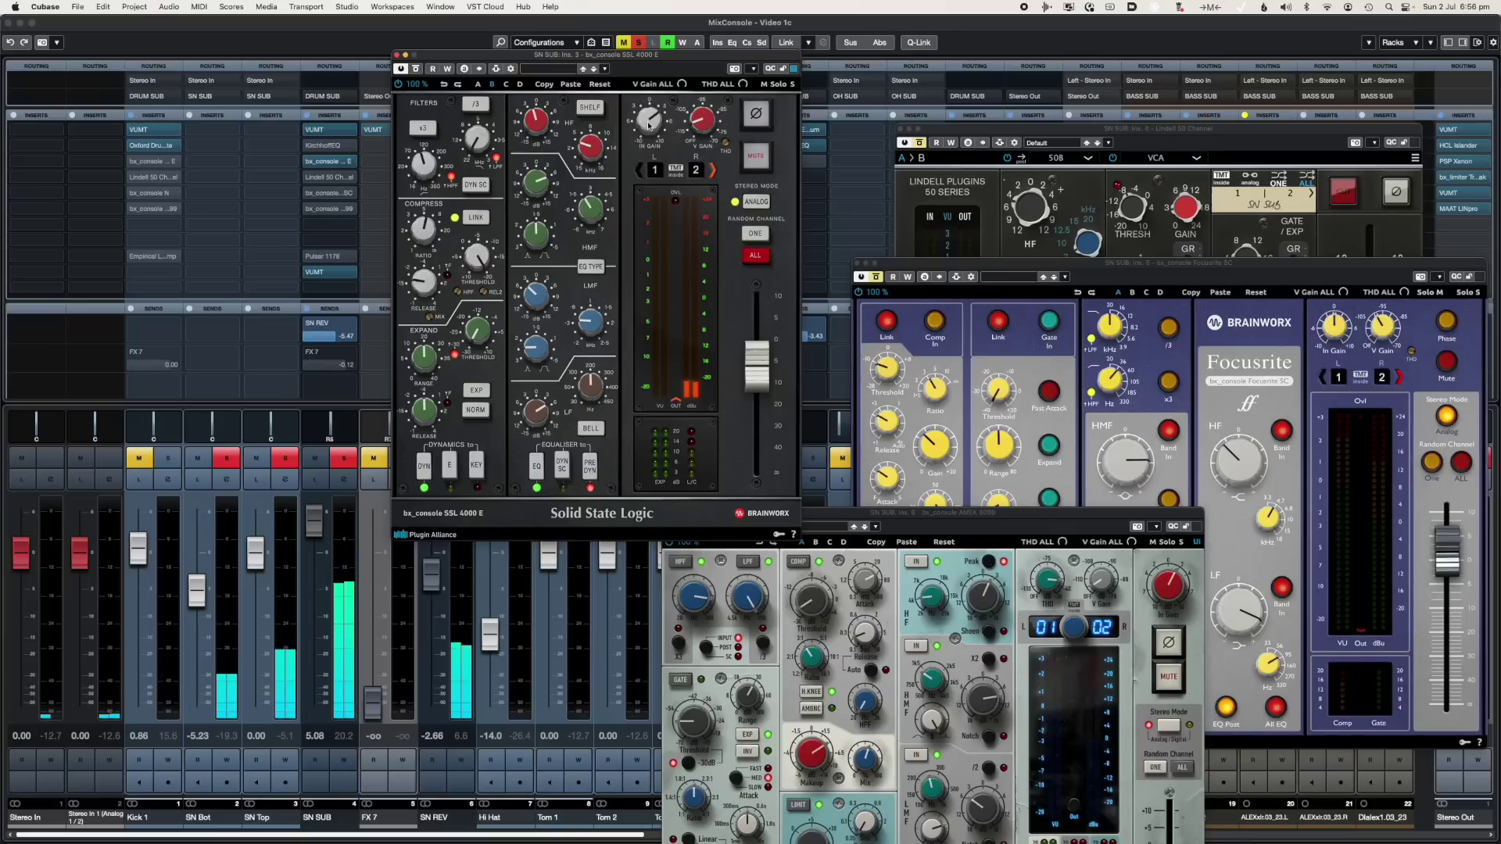
drag(648, 123, 652, 108)
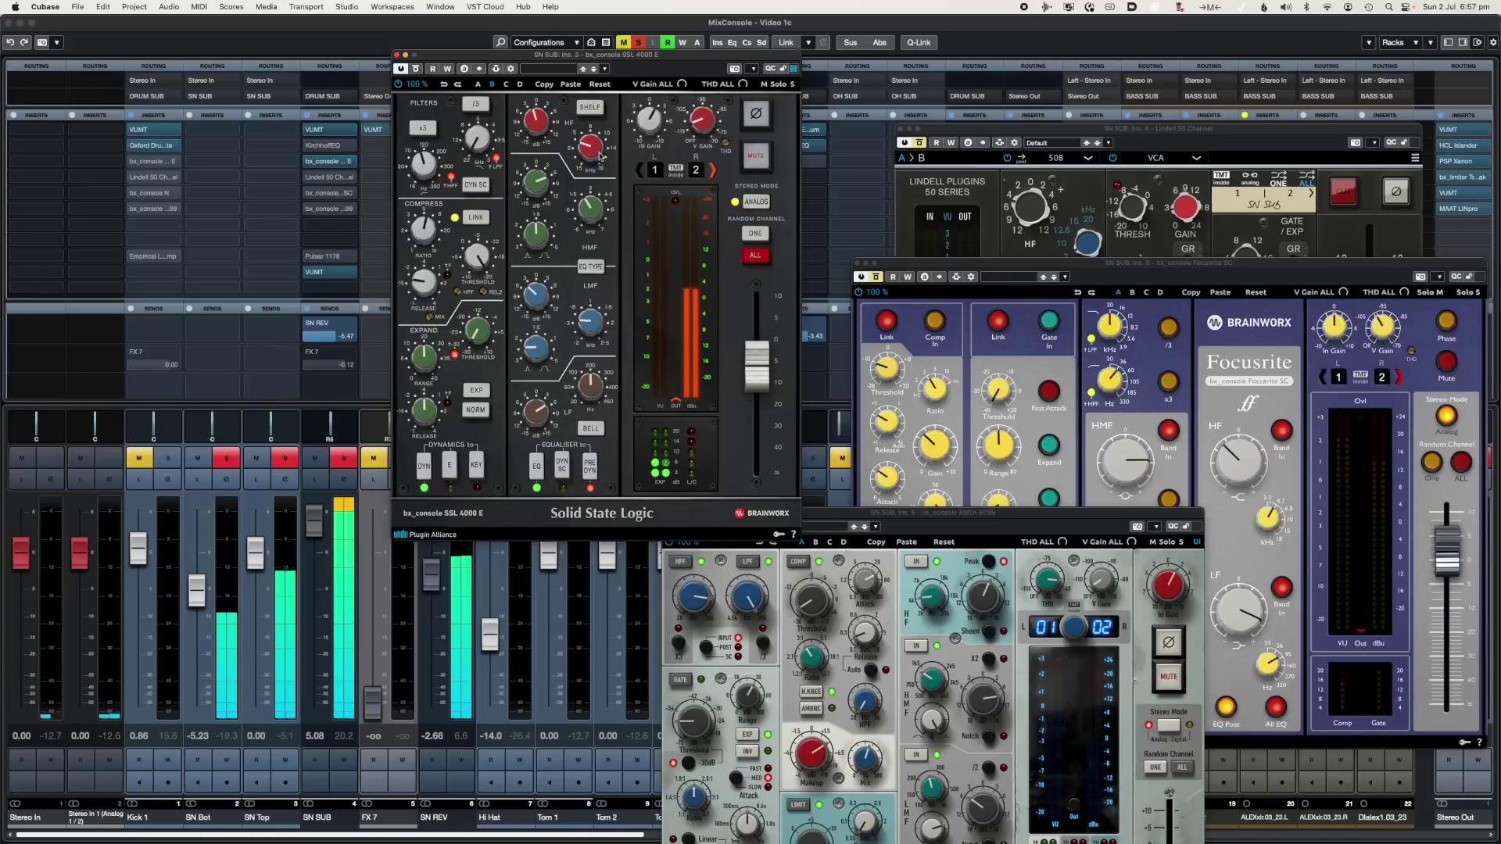
click(423, 466)
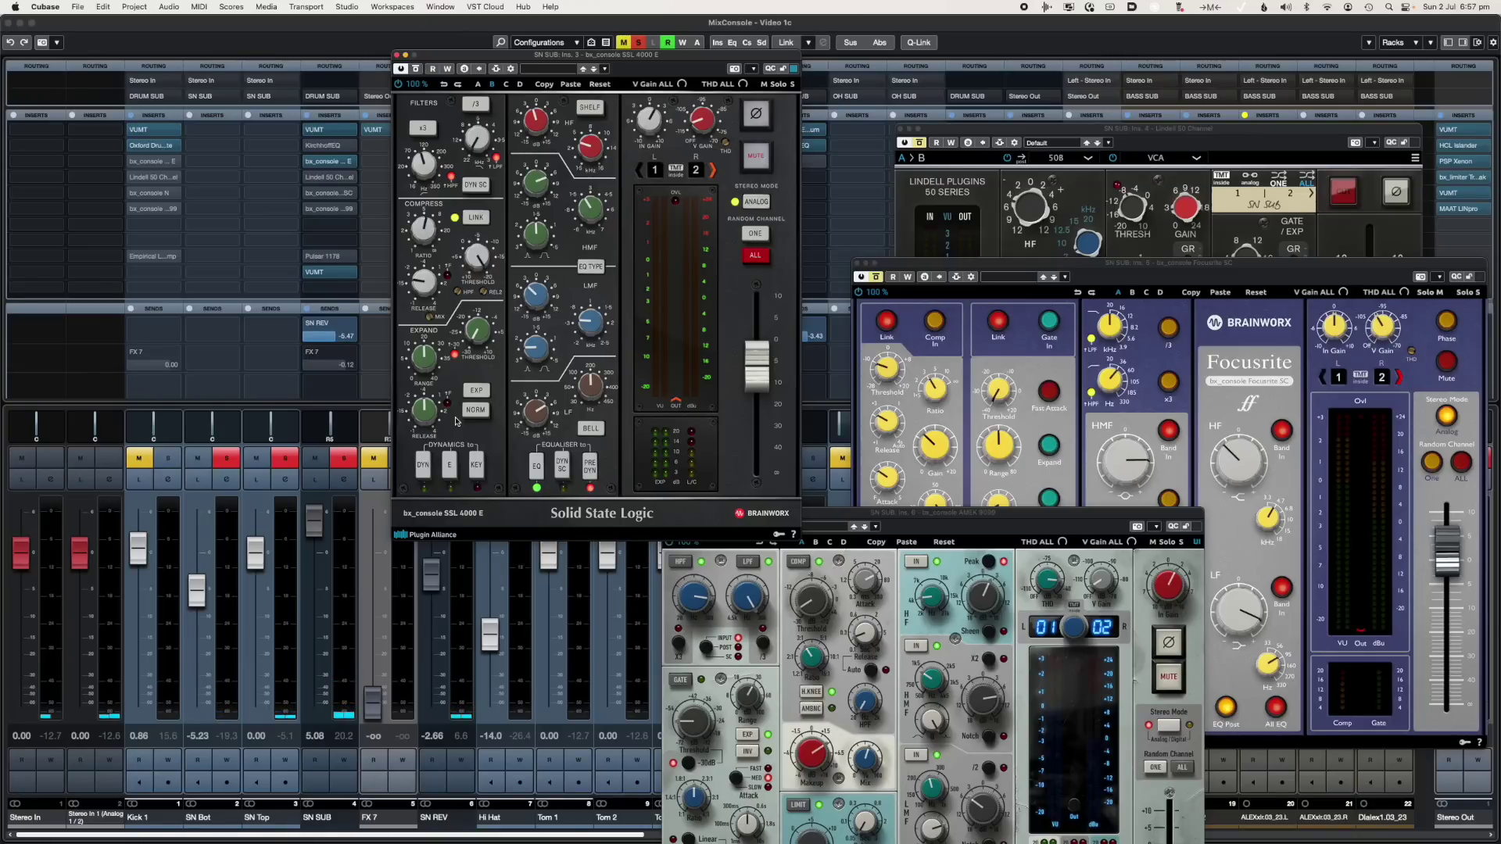
Step: Move the SSL 4000 E window clear of the other plug-ins and compare the playing snare with it bypassed and active
drag(516, 57, 322, 39)
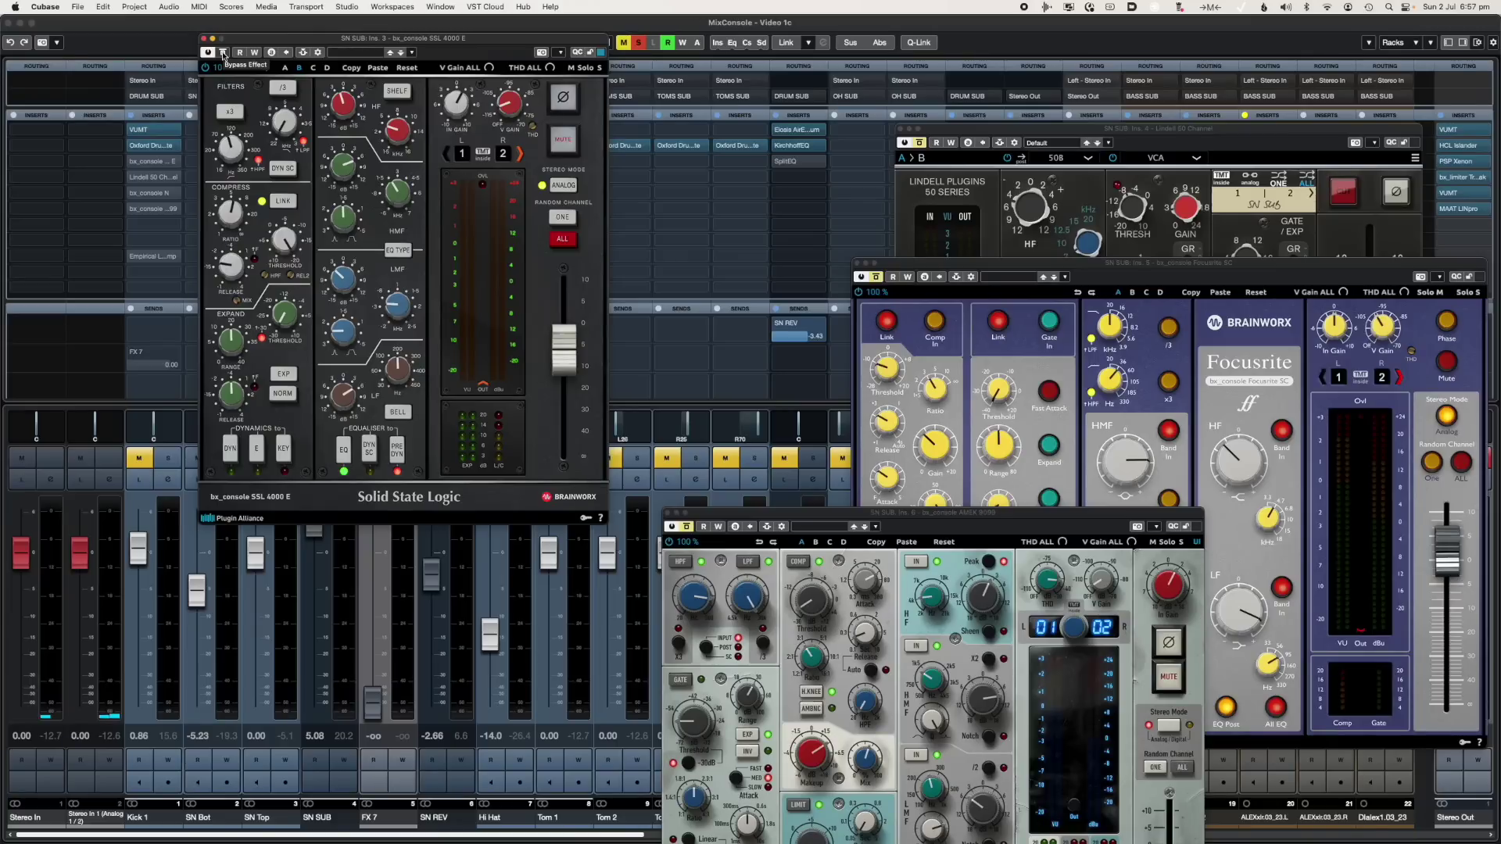
key(space)
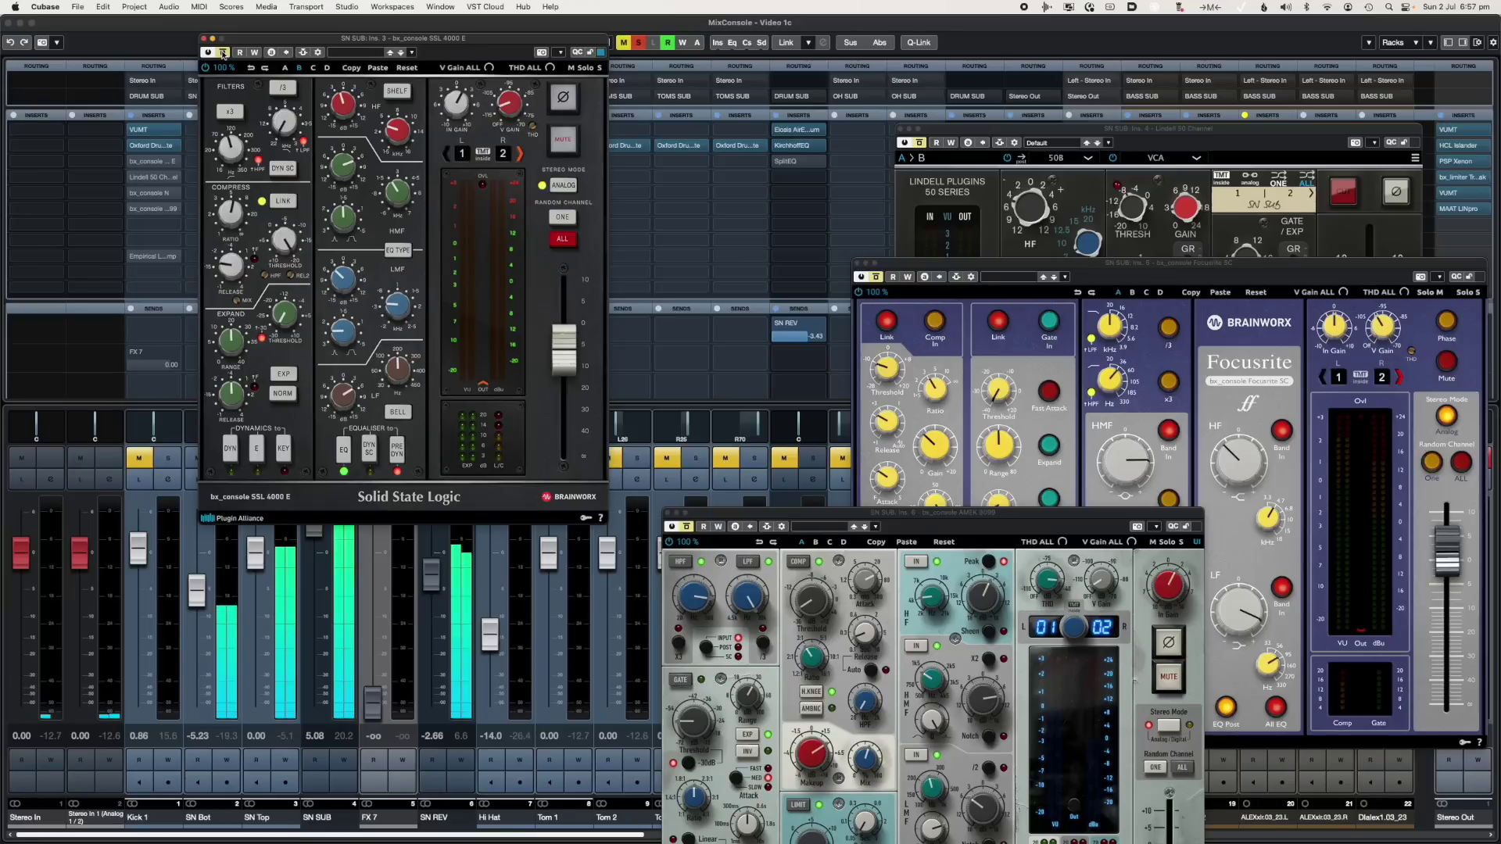
click(224, 53)
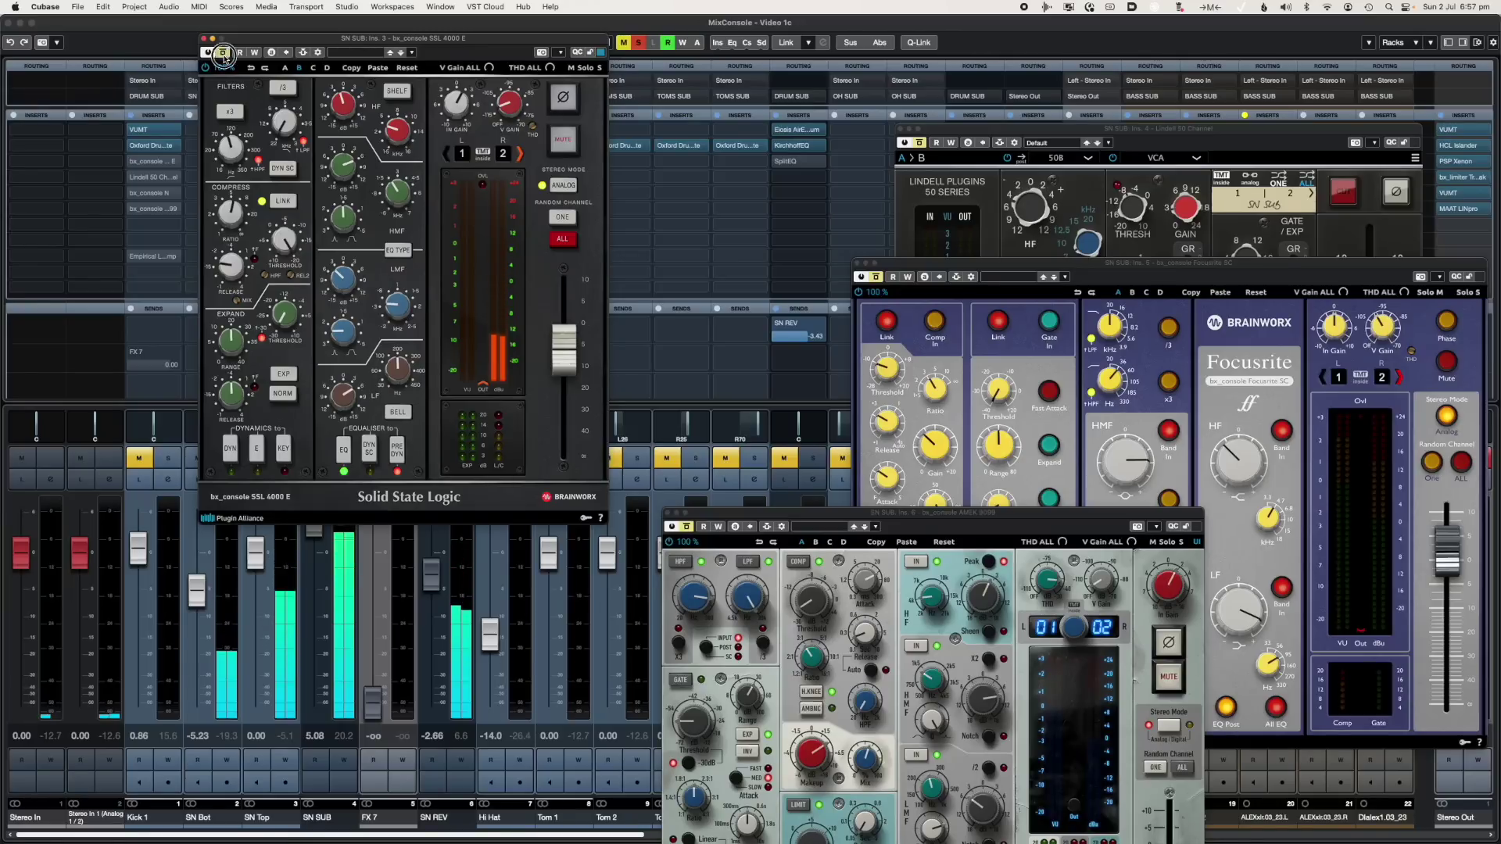
Step: Place the Lindell 50 Channel beside the SSL 4000 E, compare the snare with it bypassed and active, and toggle its compressor
drag(974, 123, 564, 16)
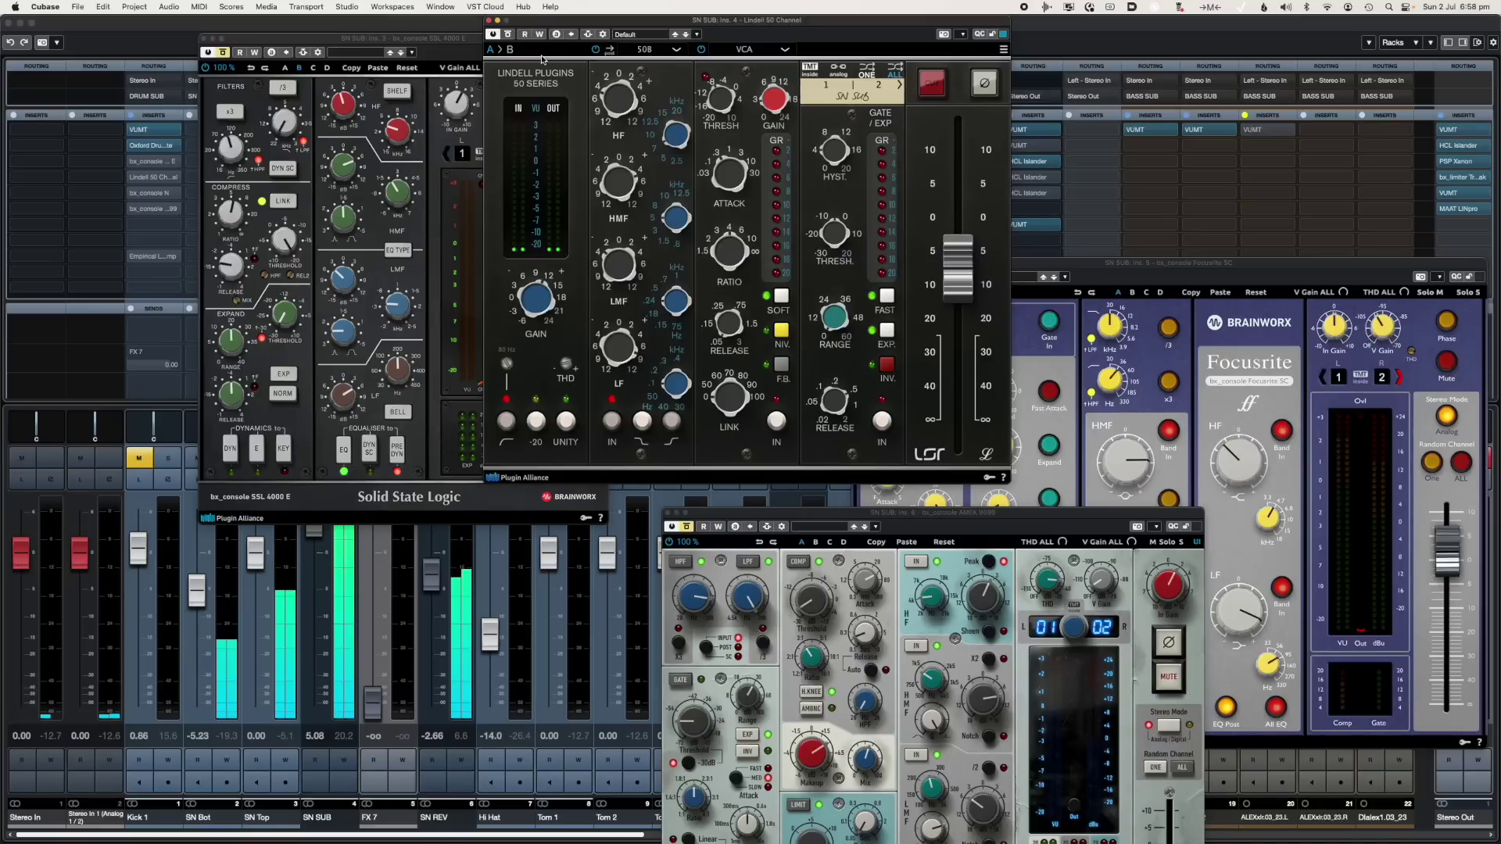
click(508, 36)
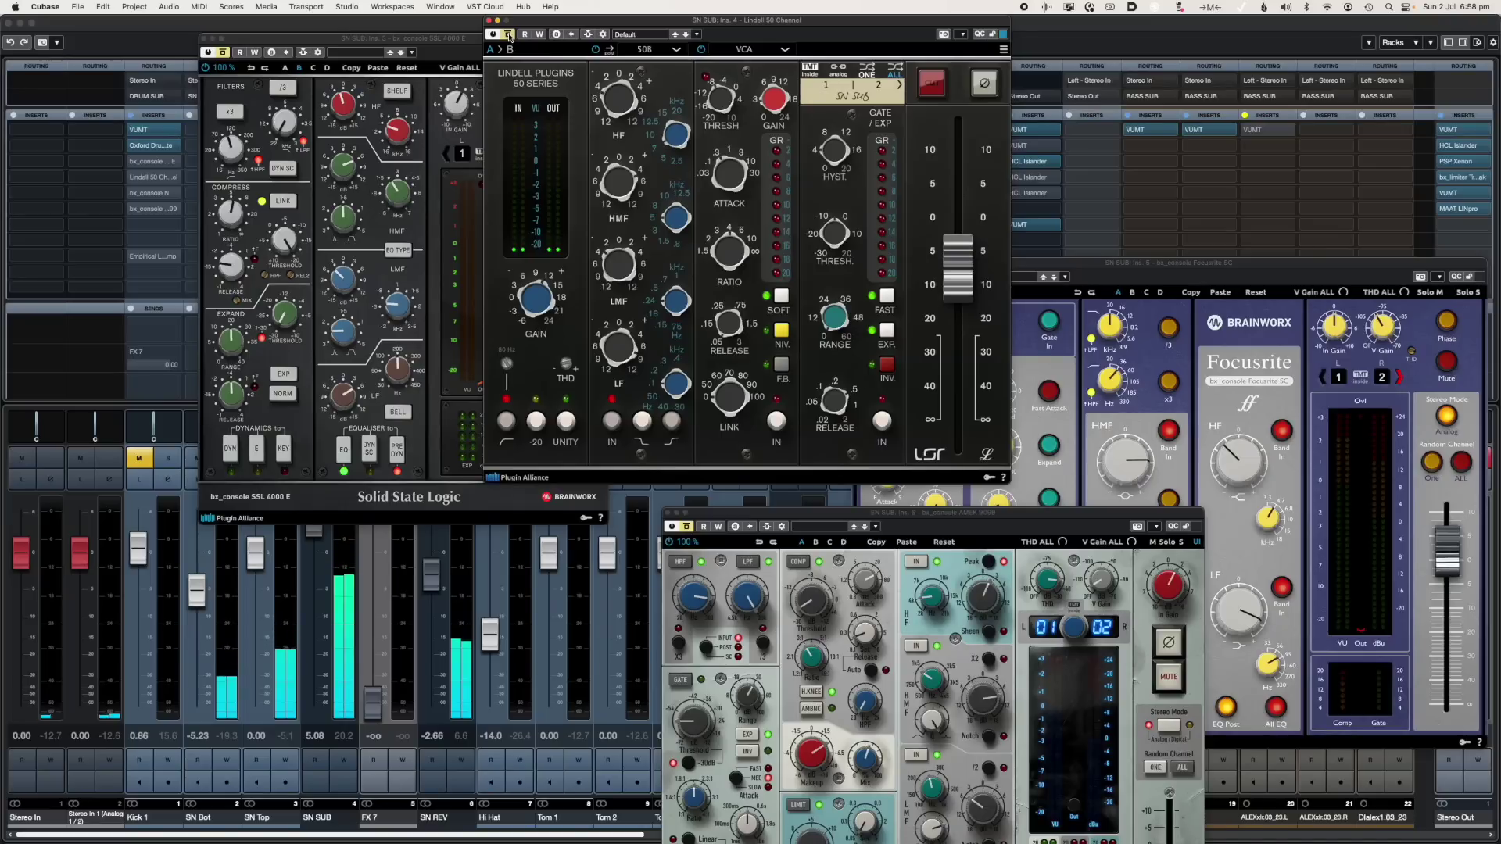
click(509, 35)
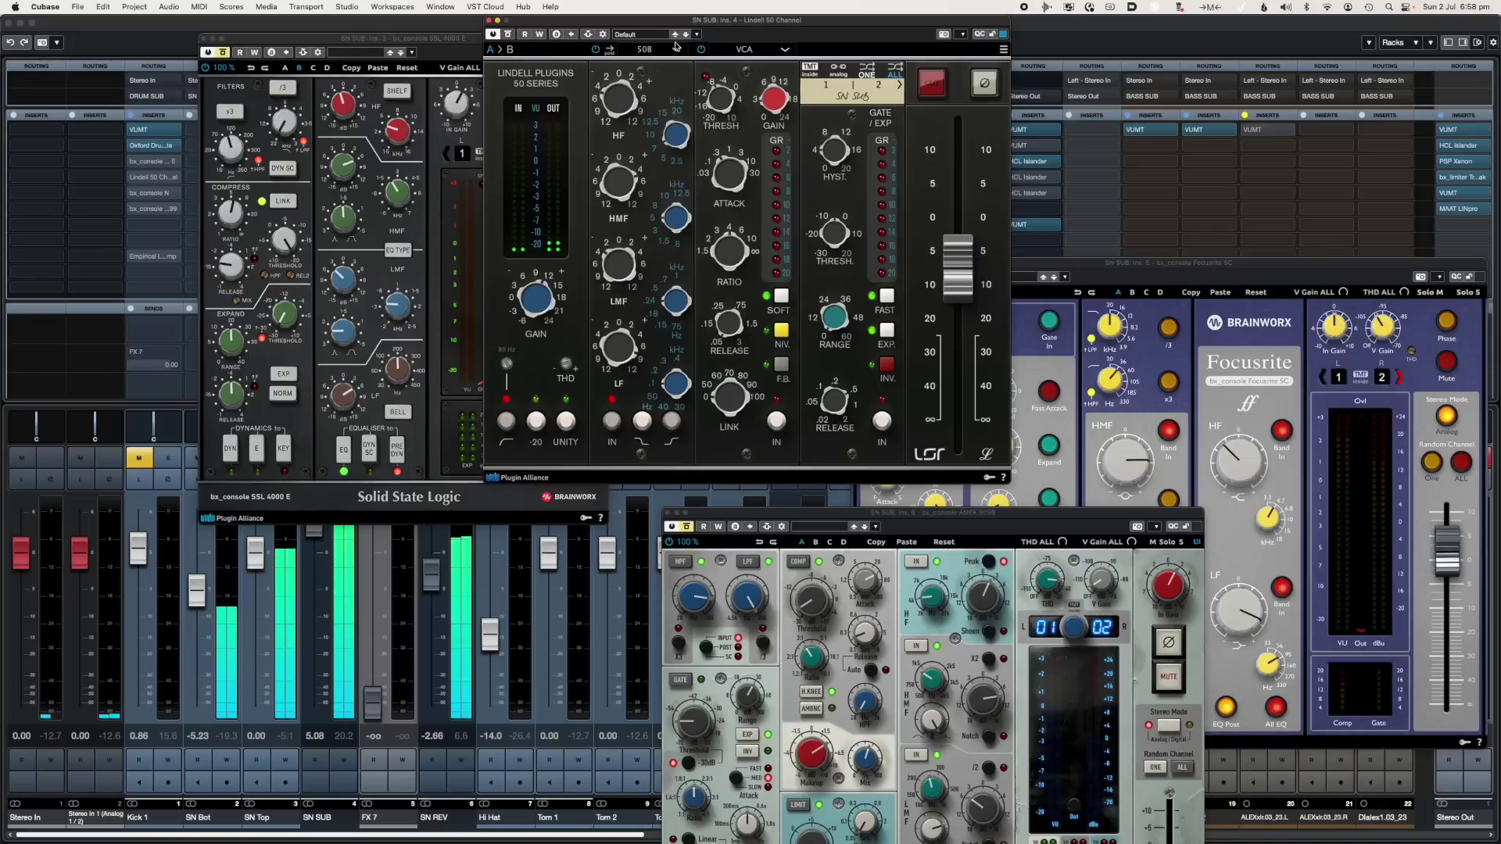
mouse_move(700, 33)
mouse_down()
mouse_move(516, 32)
mouse_move(709, 33)
mouse_up()
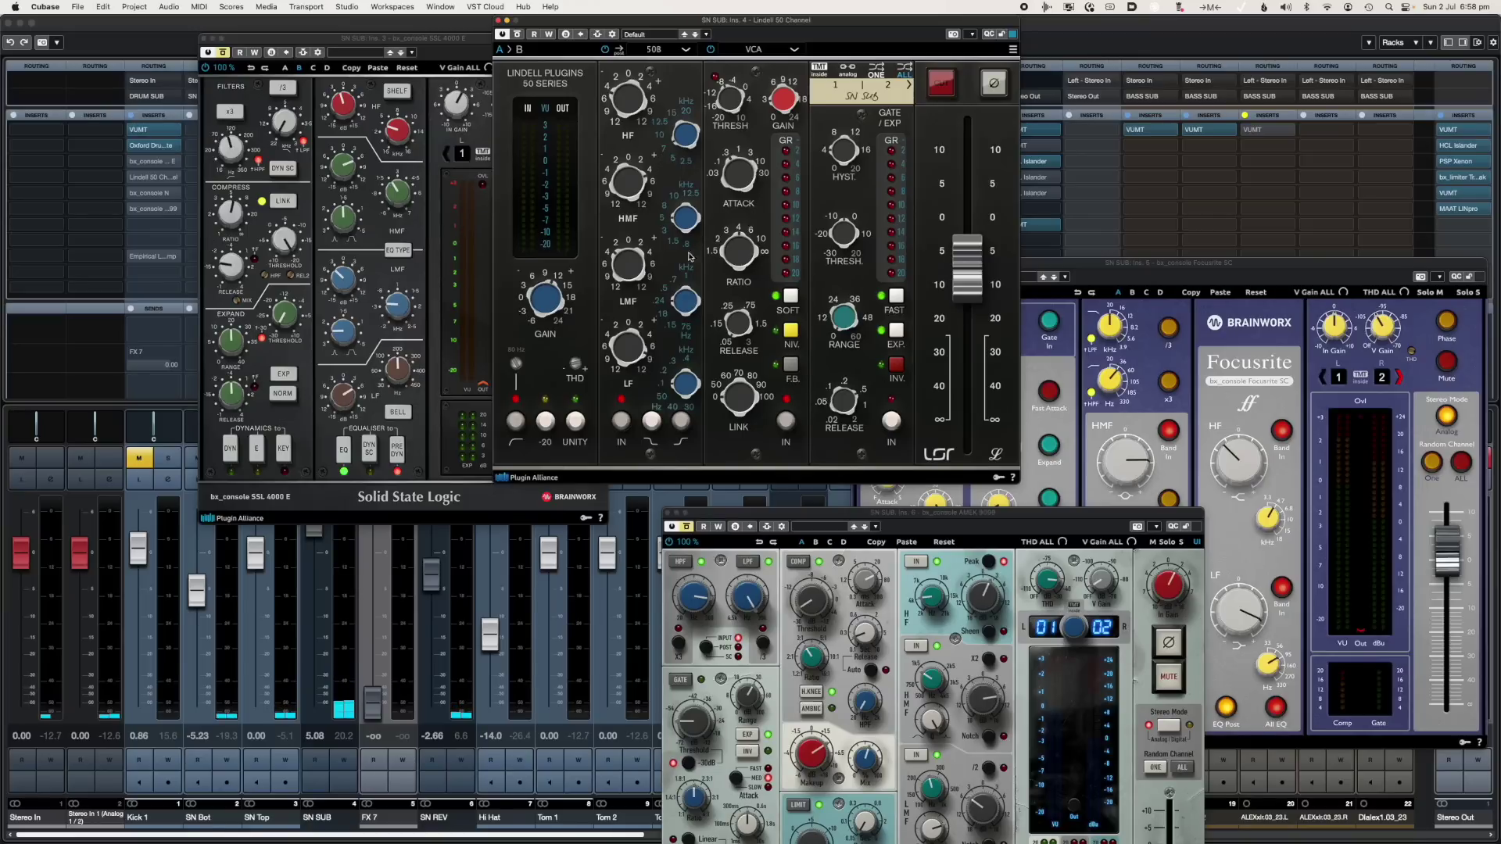
click(786, 426)
Step: Place the Focusrite SC beside the Lindell 50 Channel and play the snare with its compressor engaged
drag(1197, 269, 954, 99)
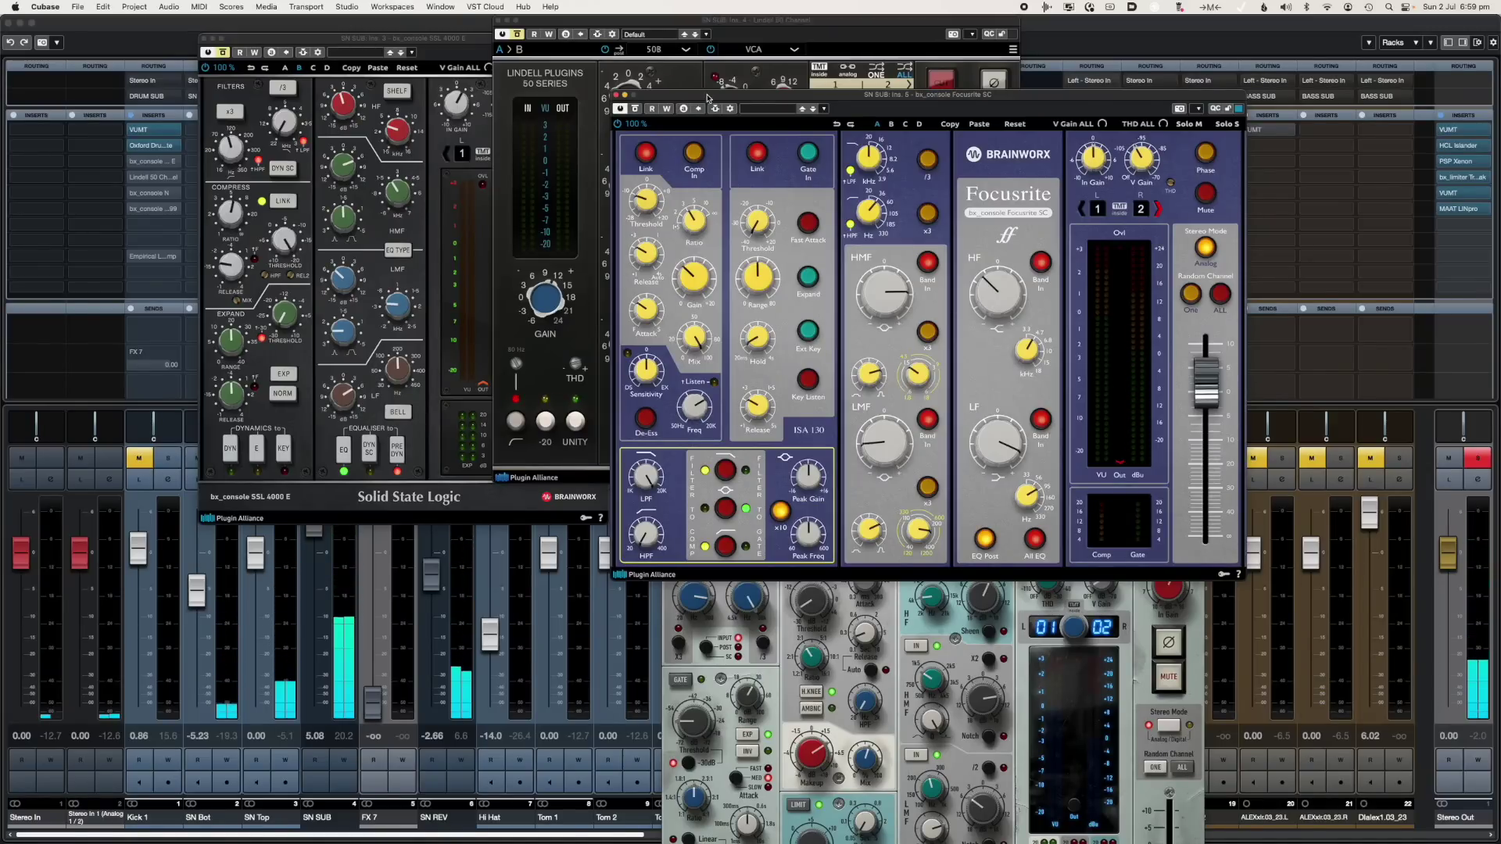
drag(707, 98, 838, 77)
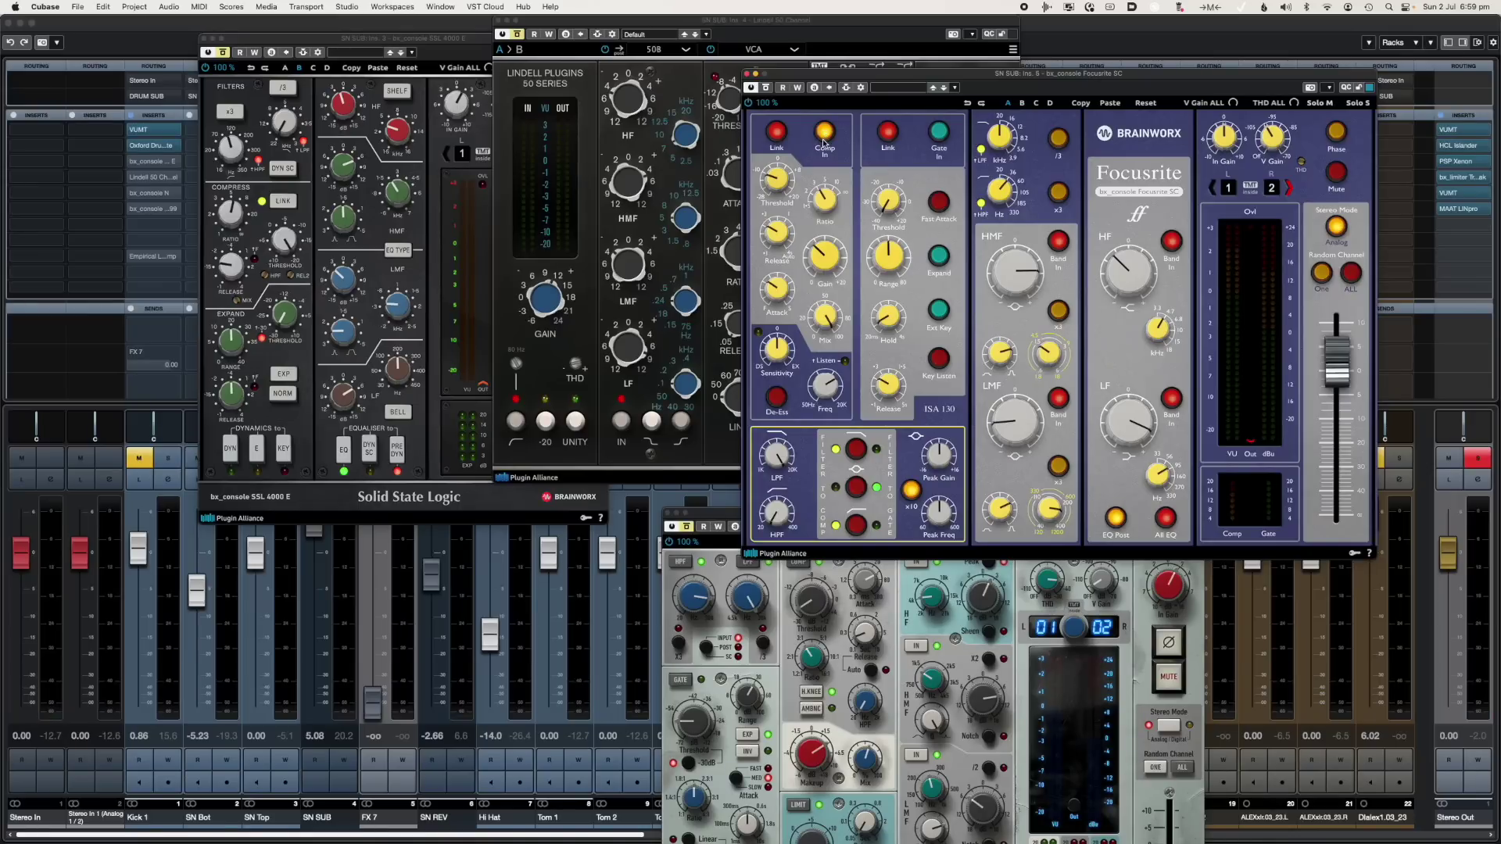
key(space)
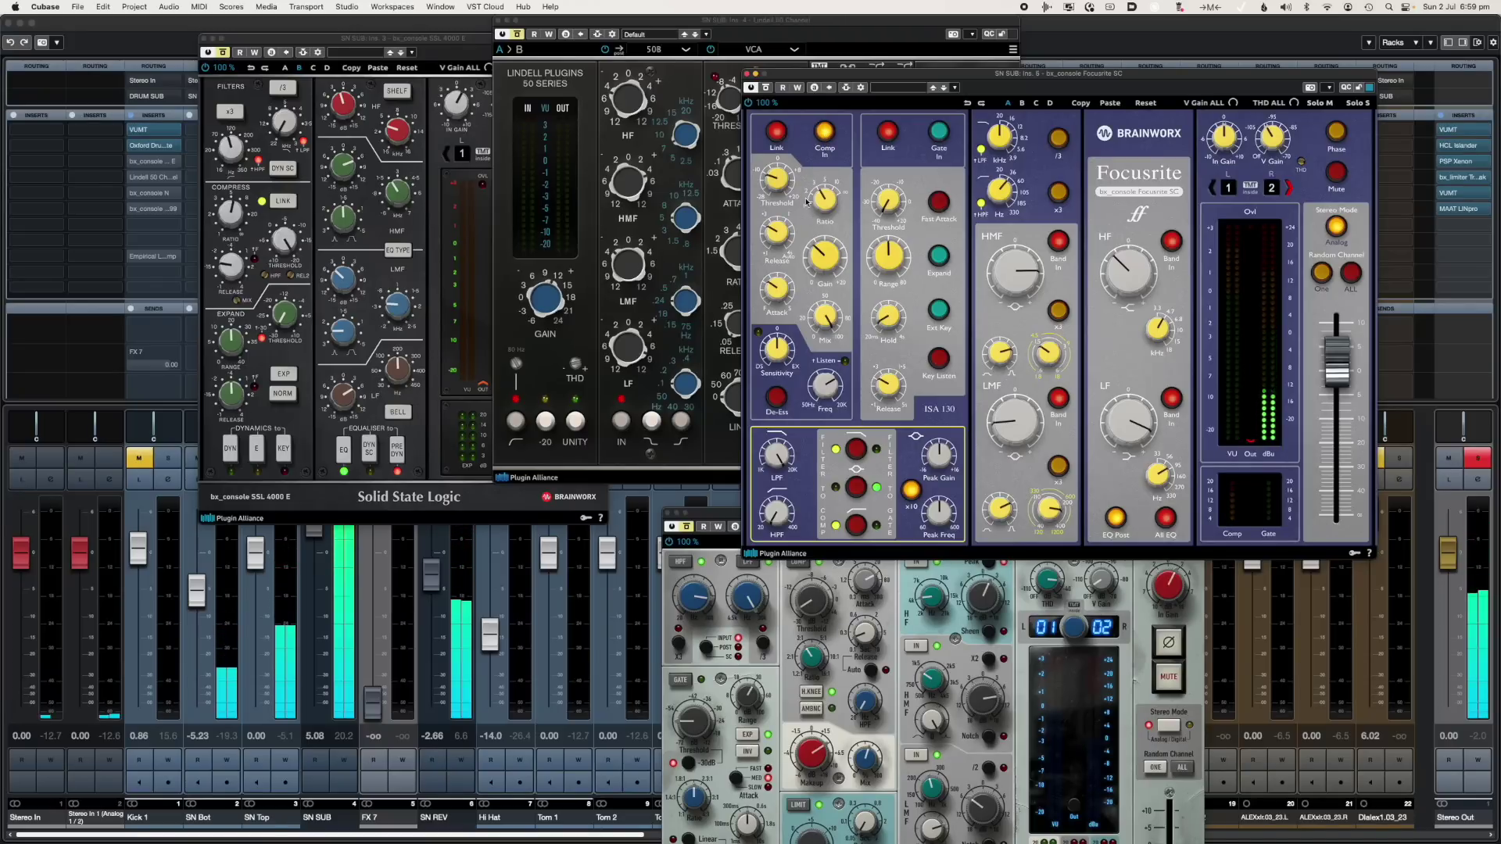
Step: Adjust the ratio, threshold and attack of the Focusrite SC's compressor while the snare plays
mouse_move(829, 190)
drag(829, 190, 826, 196)
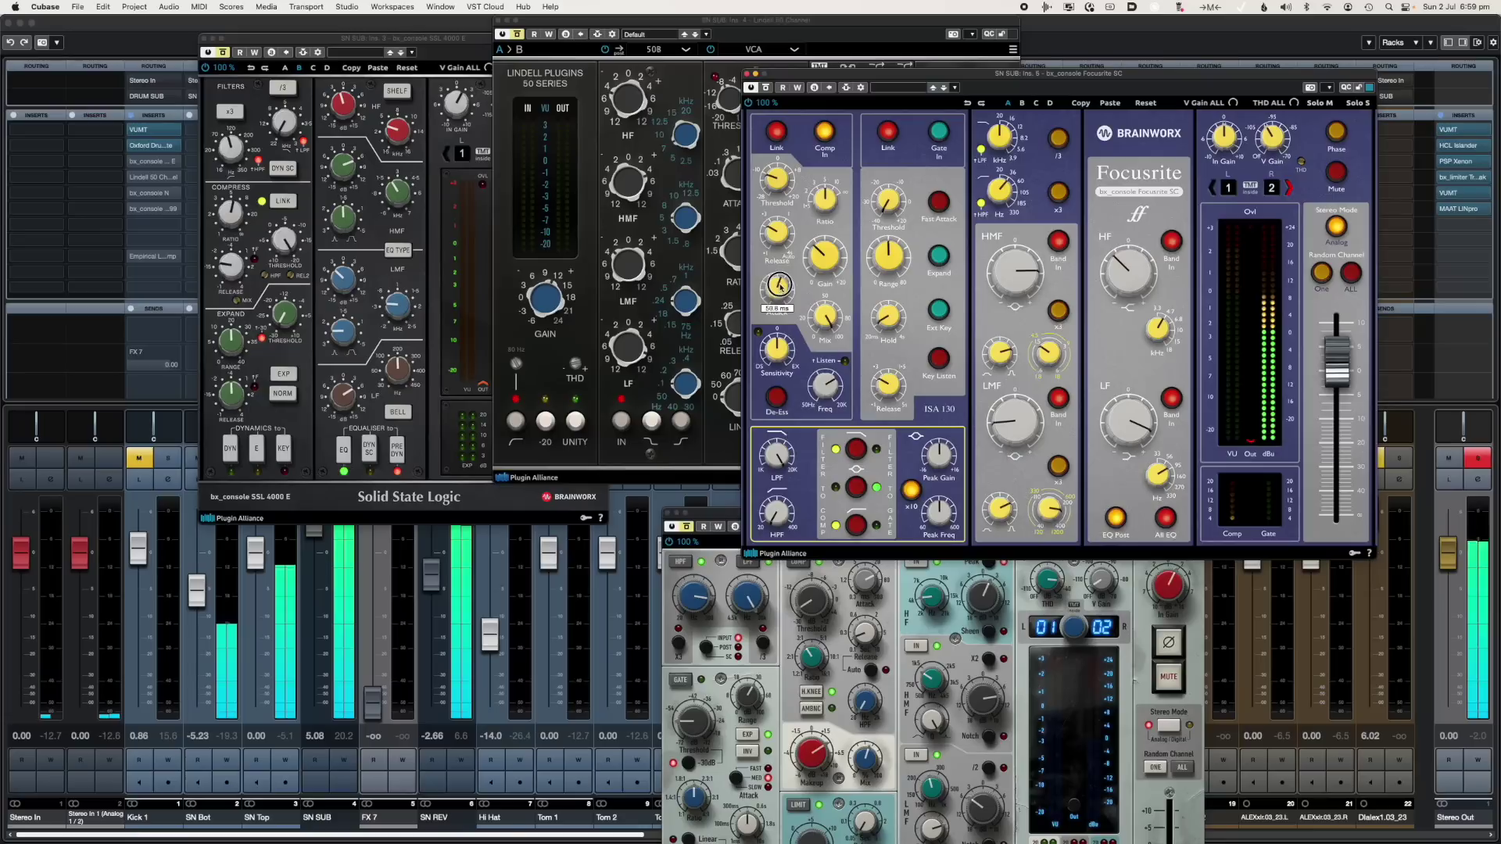
mouse_move(773, 189)
mouse_move(773, 189)
mouse_down()
mouse_move(763, 216)
mouse_move(775, 189)
mouse_up()
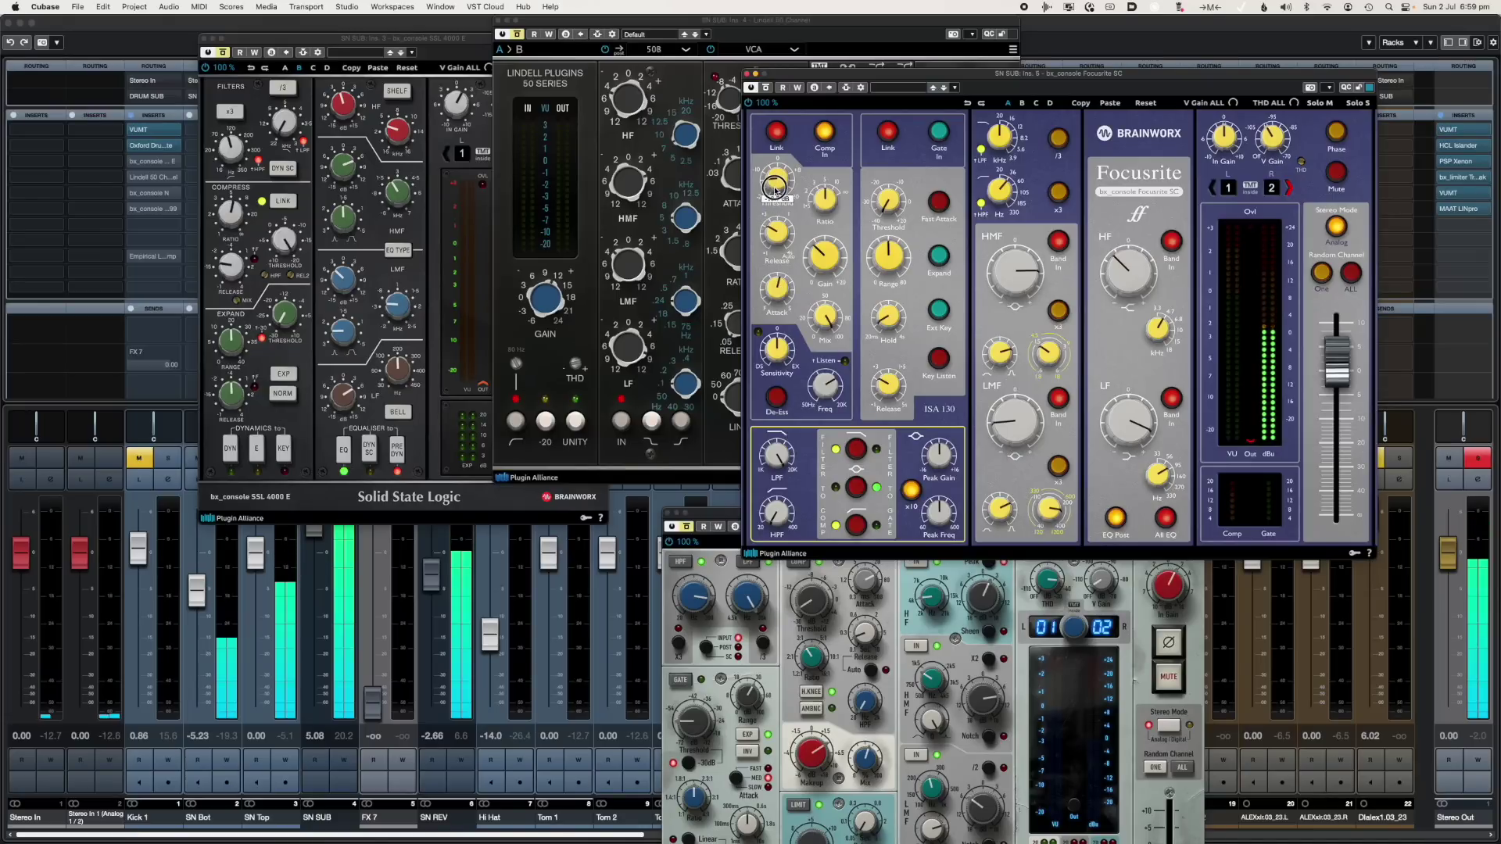
mouse_move(785, 277)
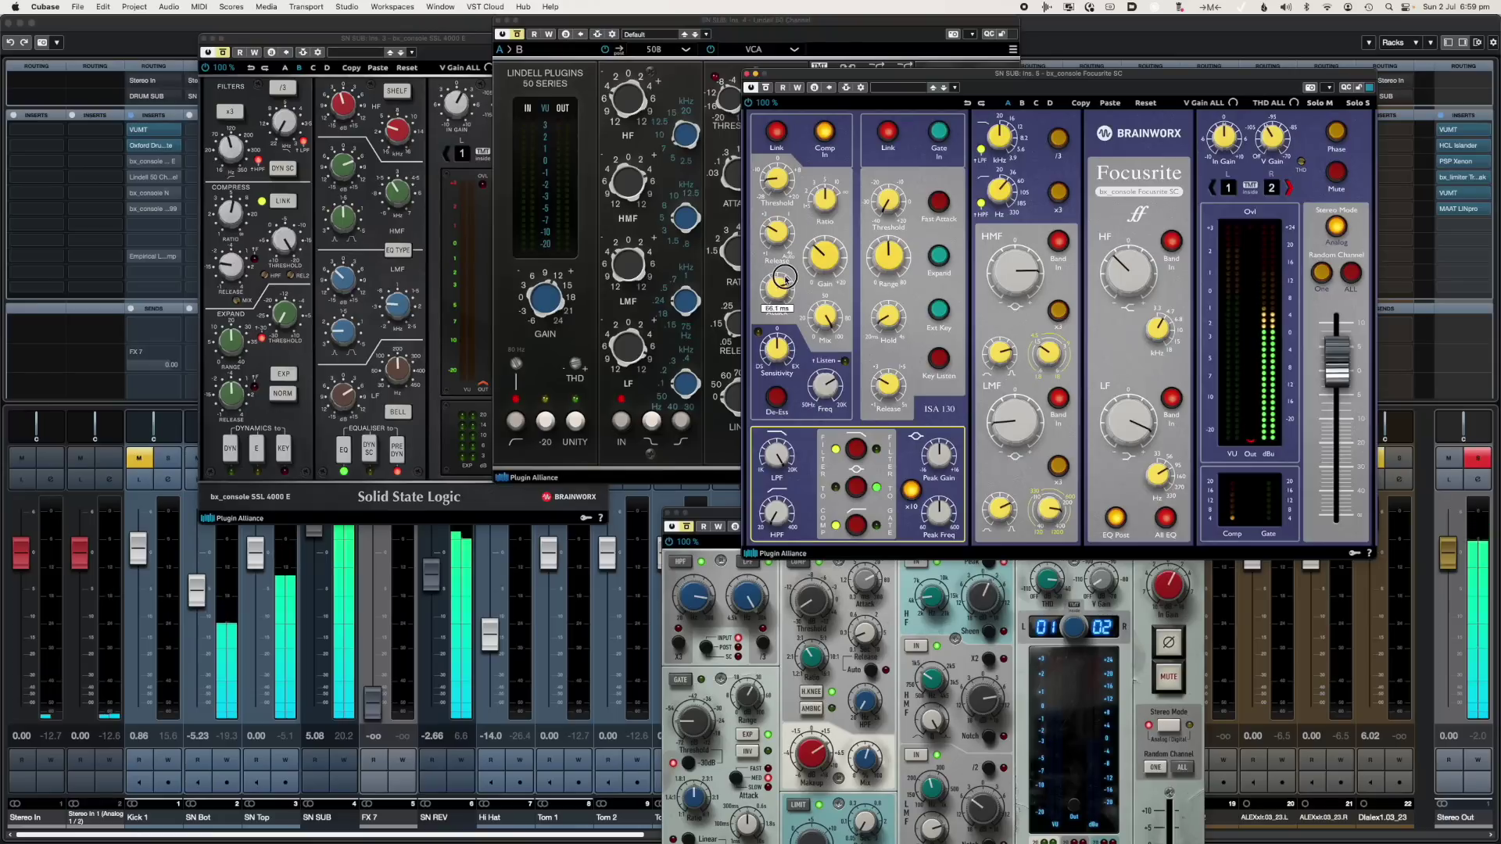
drag(785, 277, 782, 288)
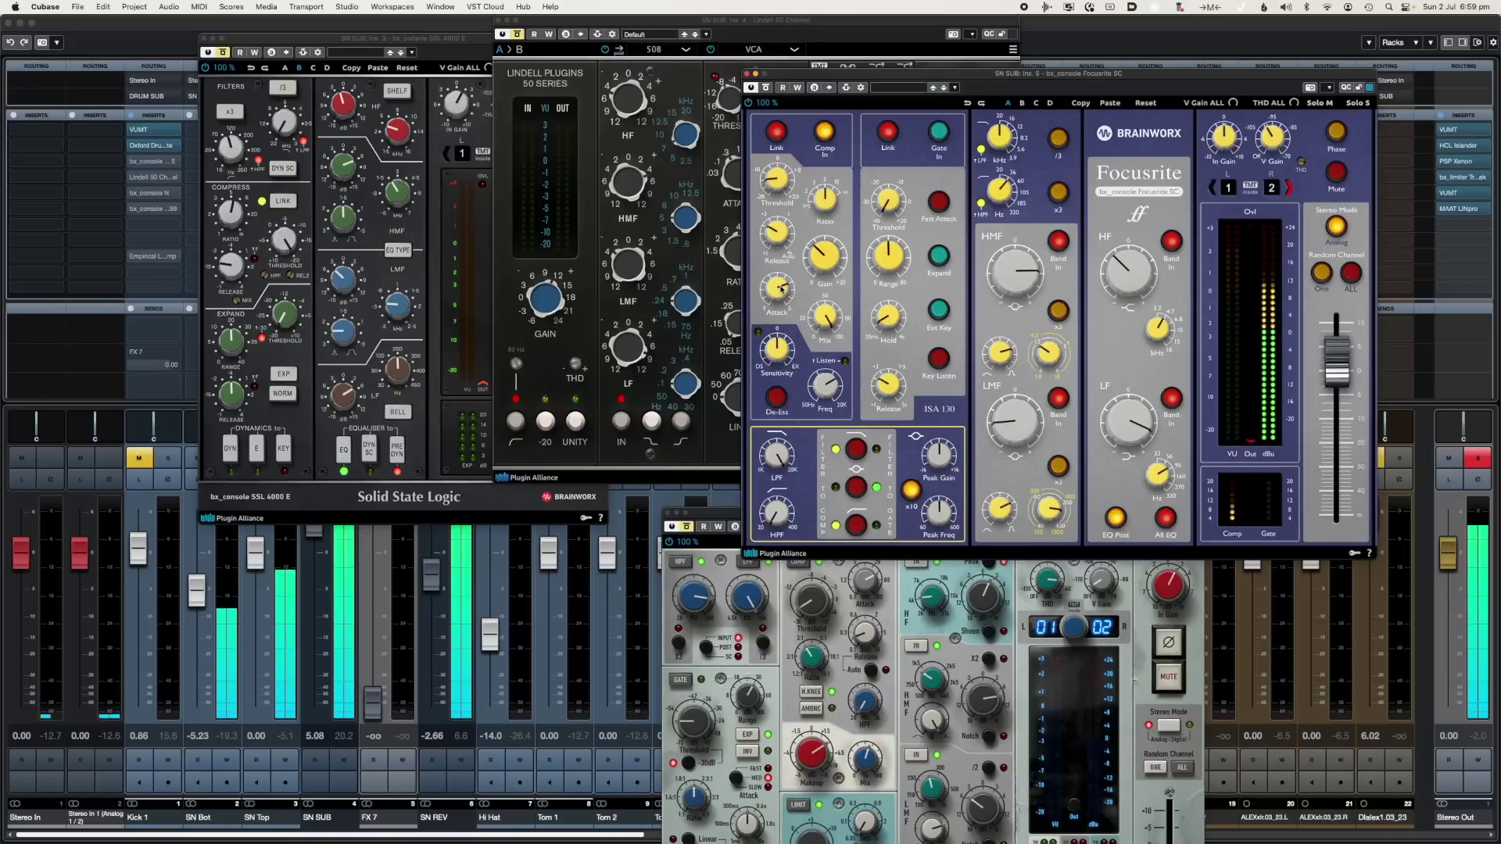
mouse_move(779, 168)
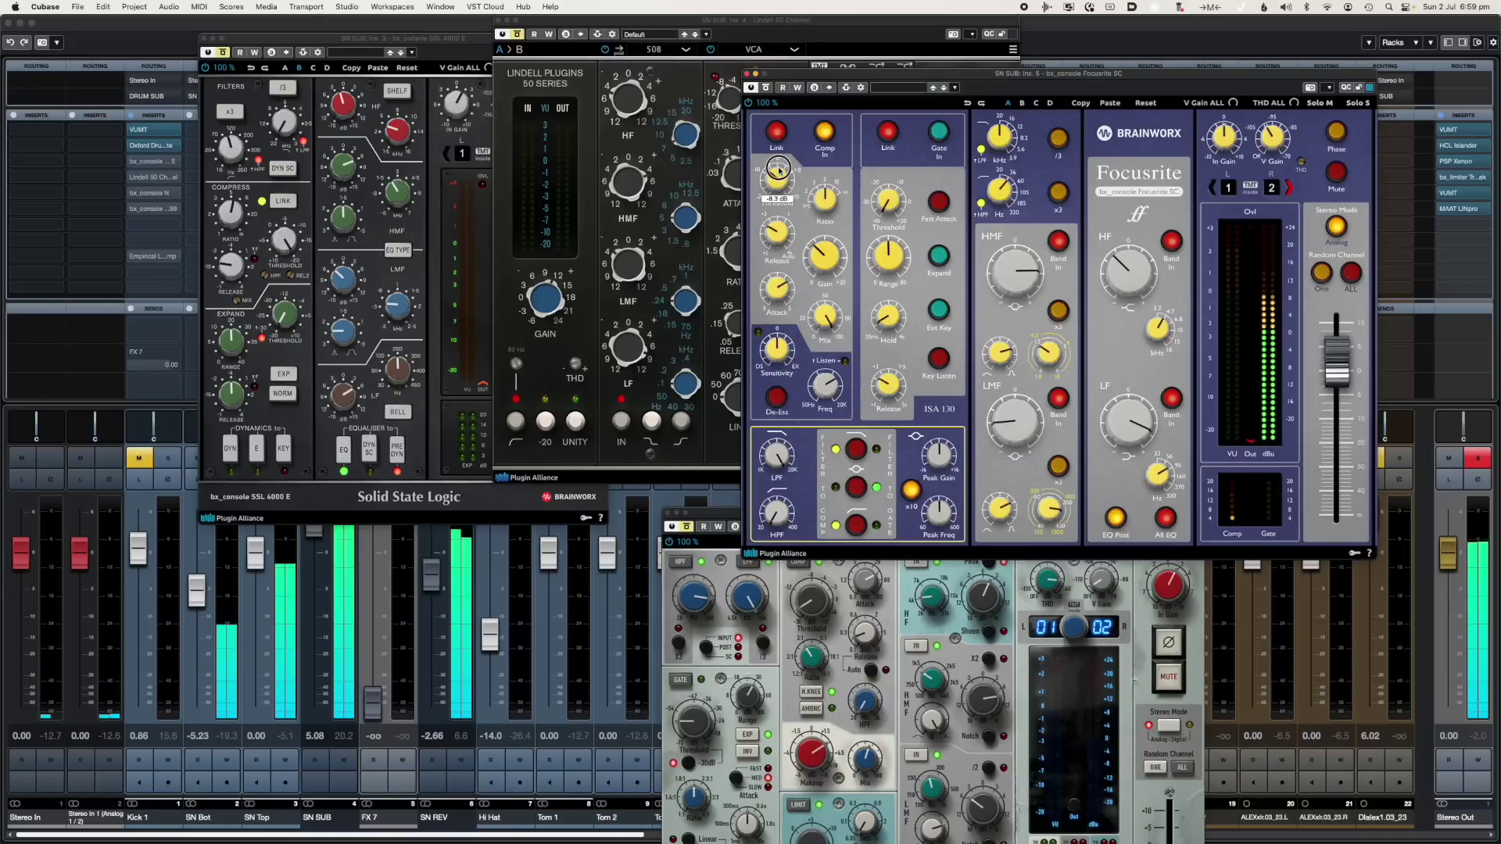
mouse_move(779, 290)
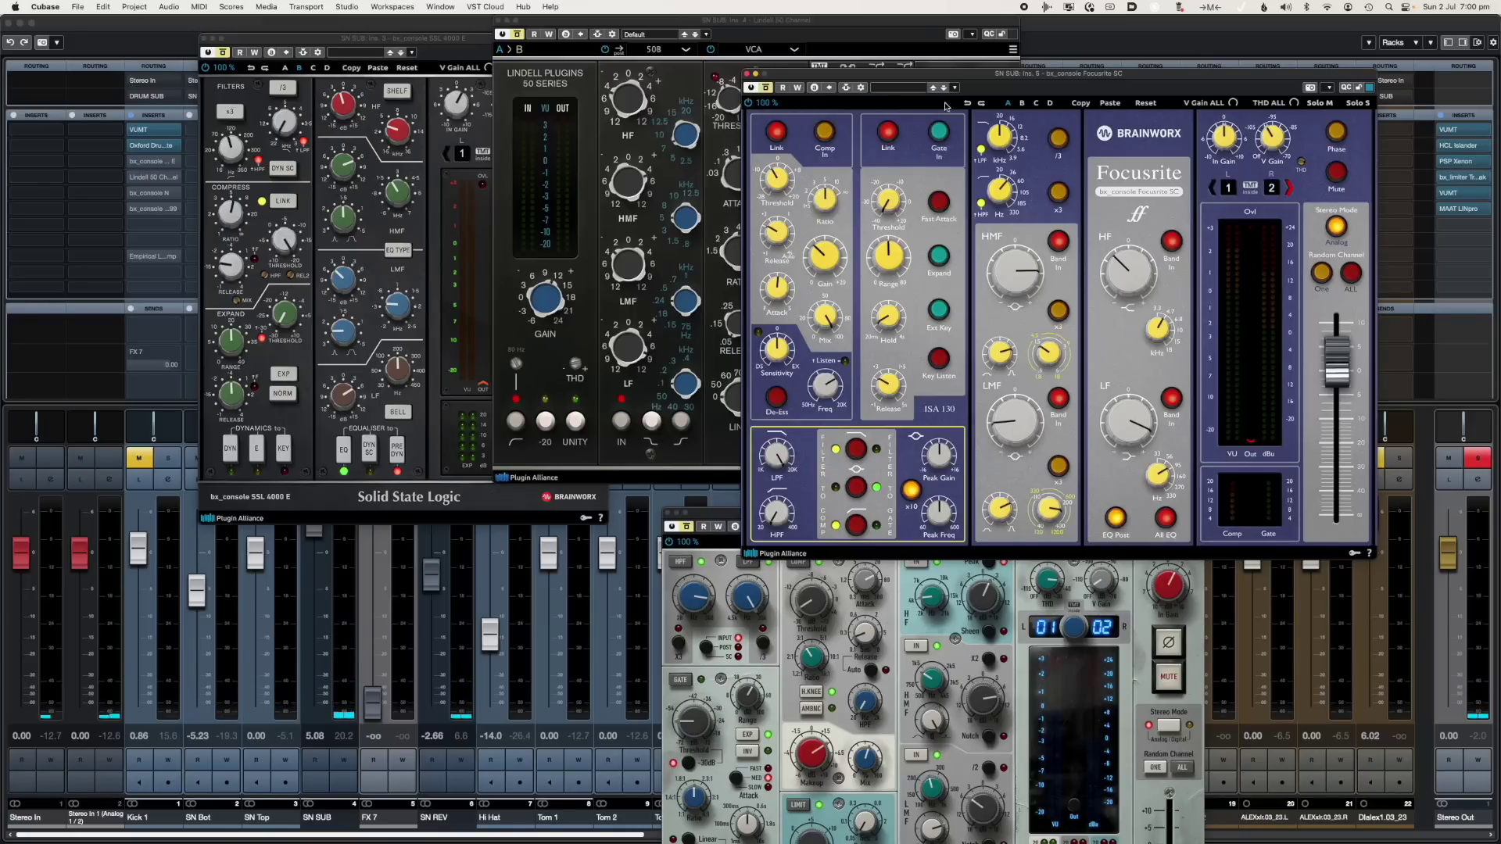
Step: Bring the AMEK 9099 forward, toggle its limiter and compare the snare with the plug-in bypassed and active
drag(712, 513, 727, 227)
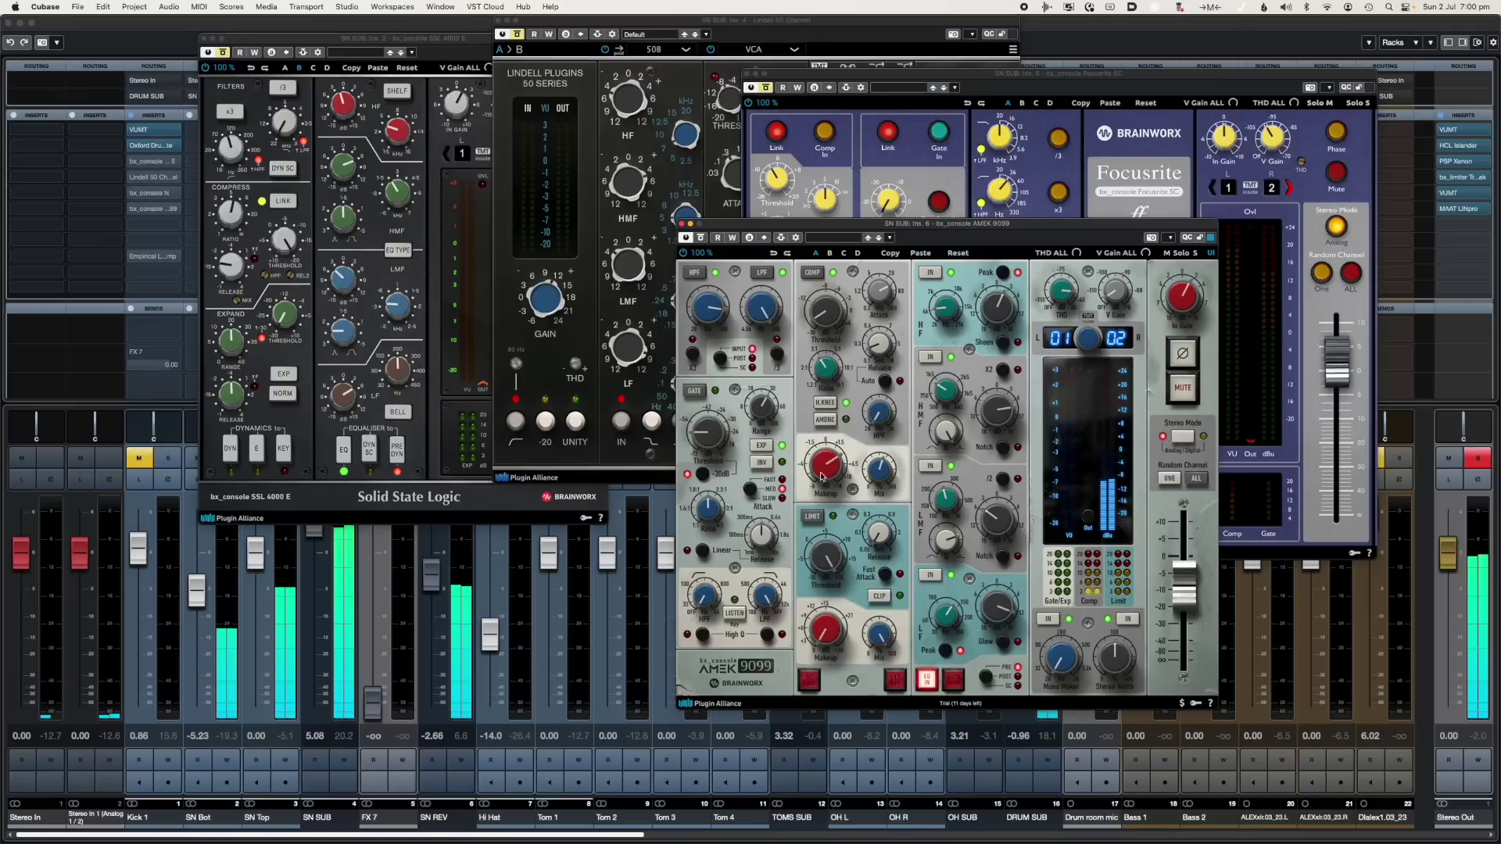
click(812, 518)
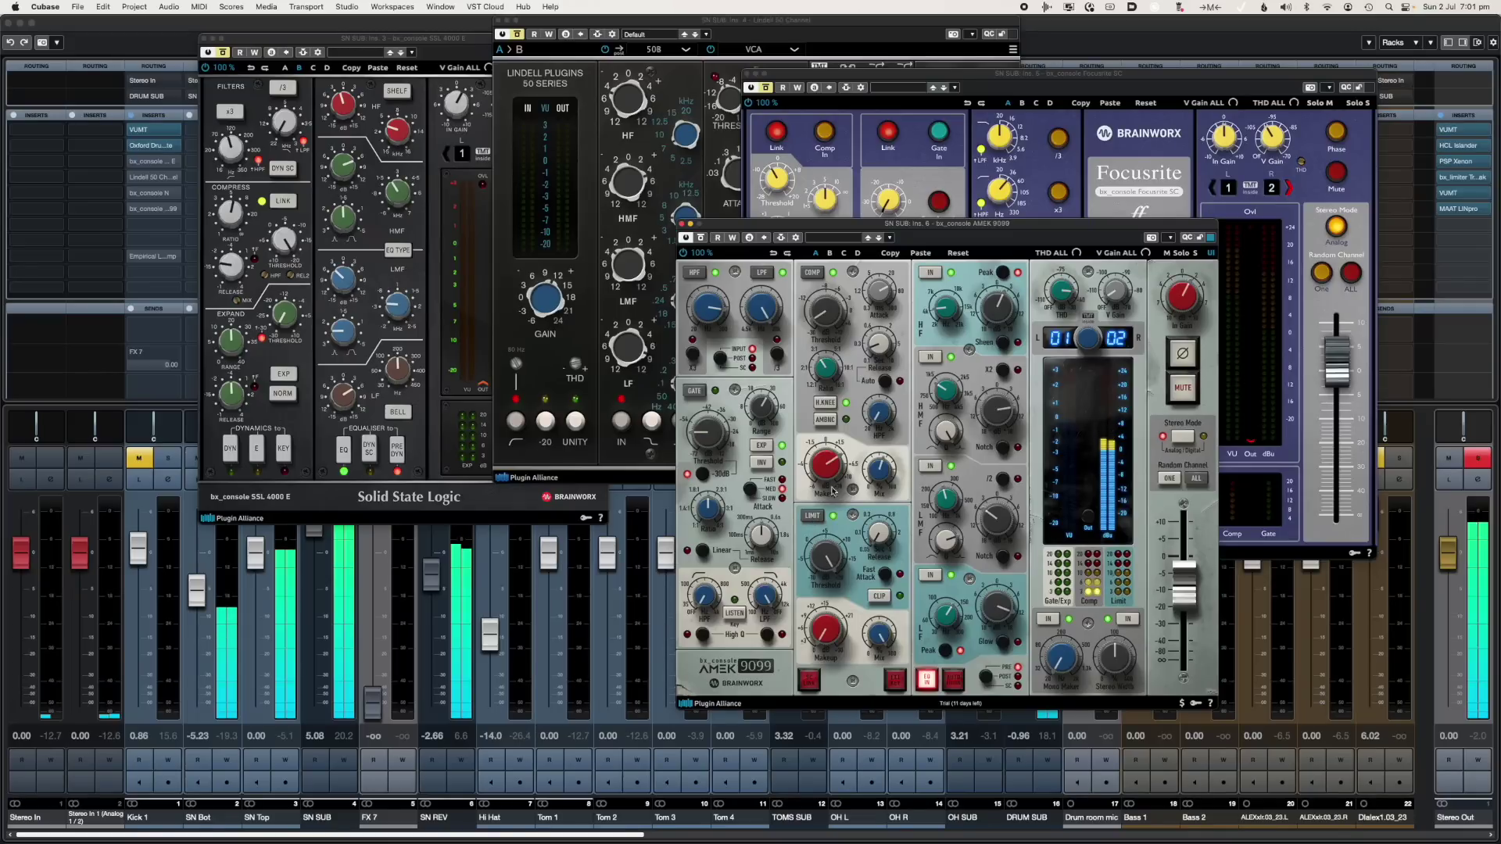
click(702, 238)
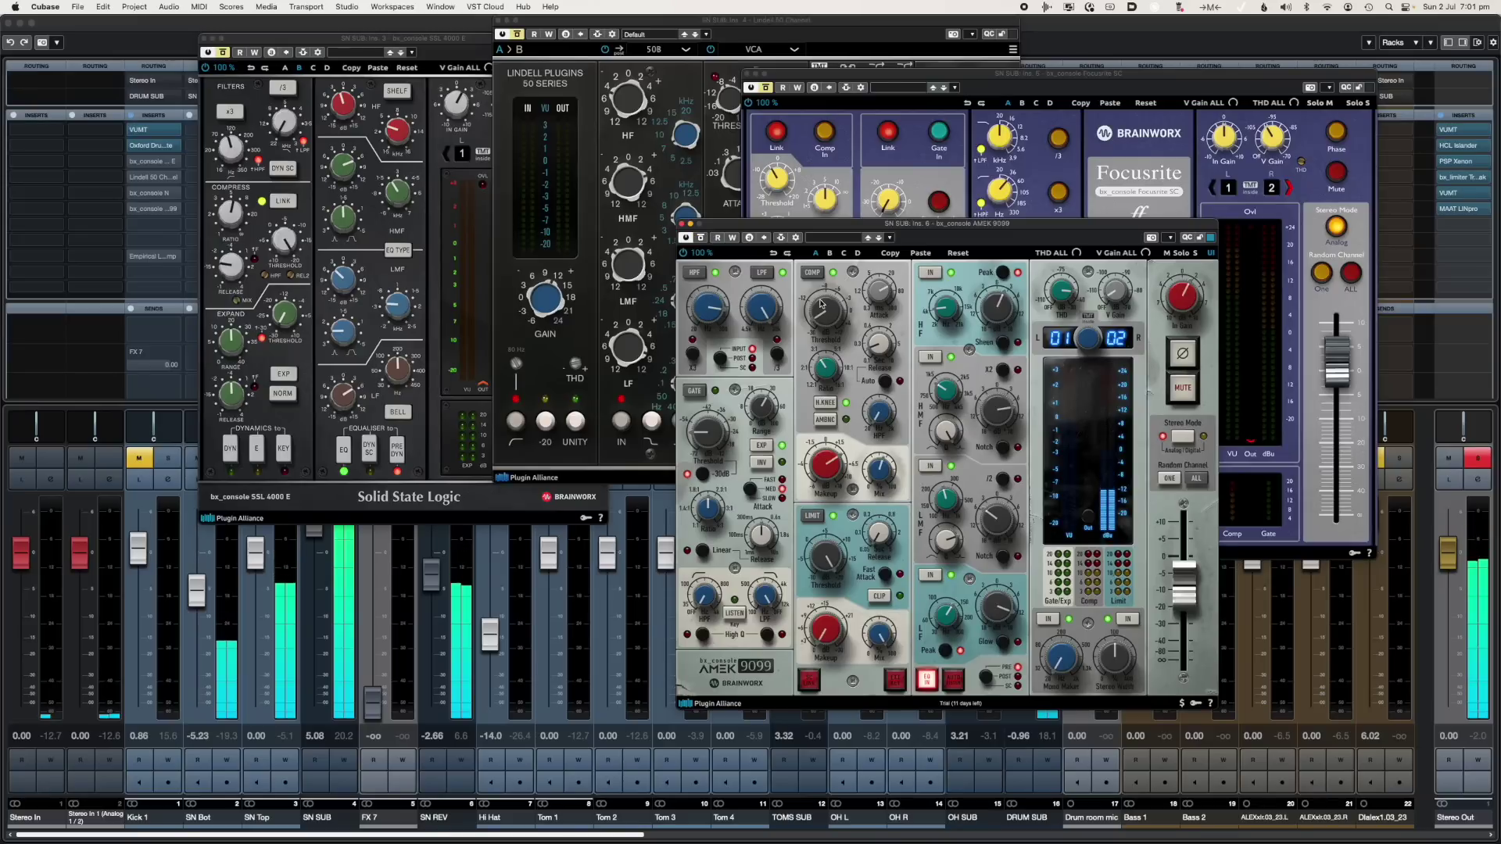
click(697, 235)
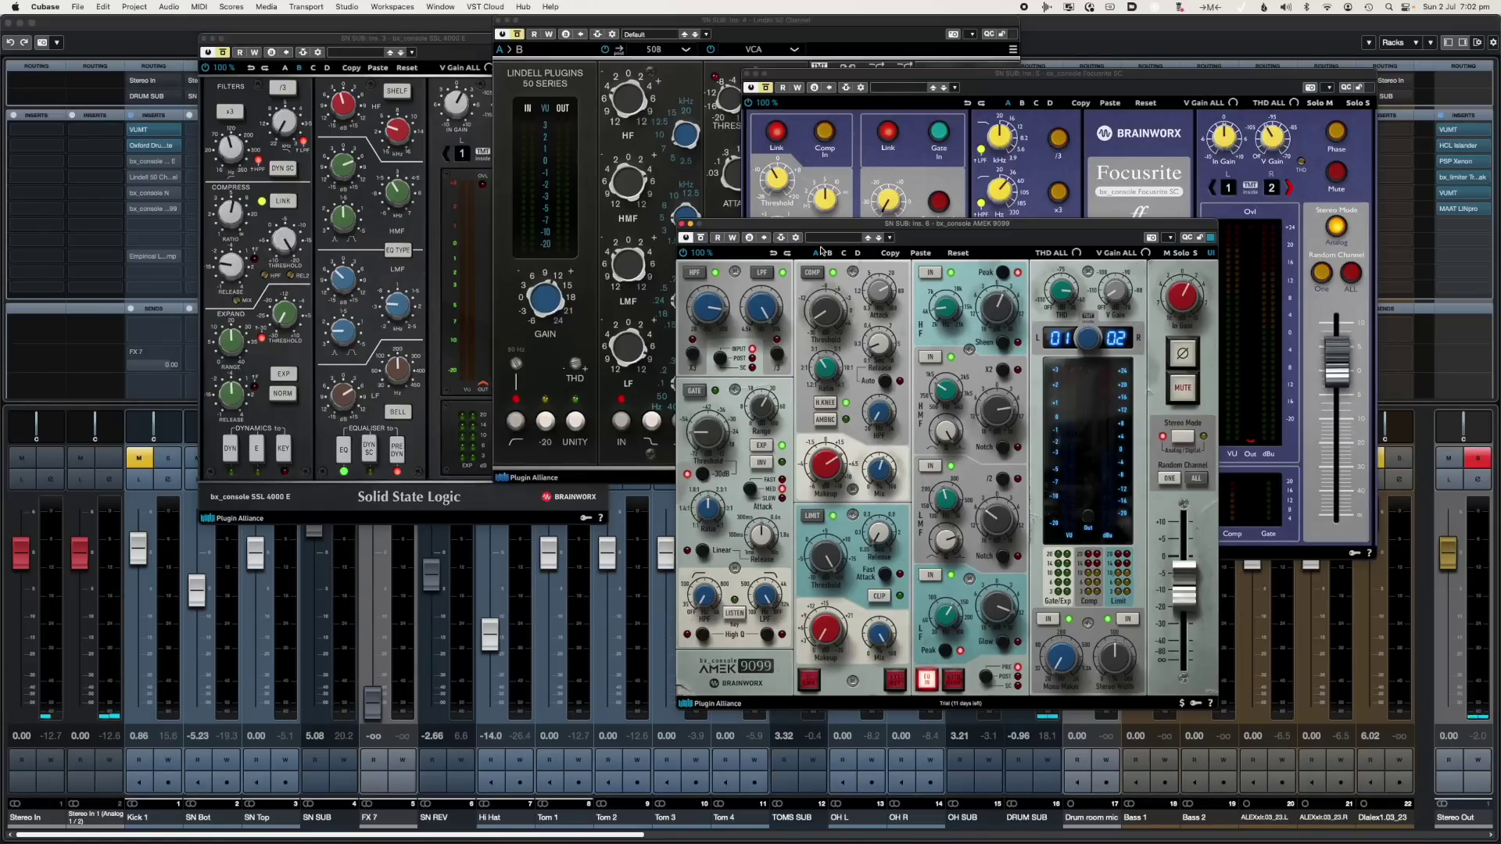
Step: Reposition the AMEK 9099 window after the Focusrite SC so all four snare plug-ins' bypass switches are within reach
drag(817, 227, 300, 283)
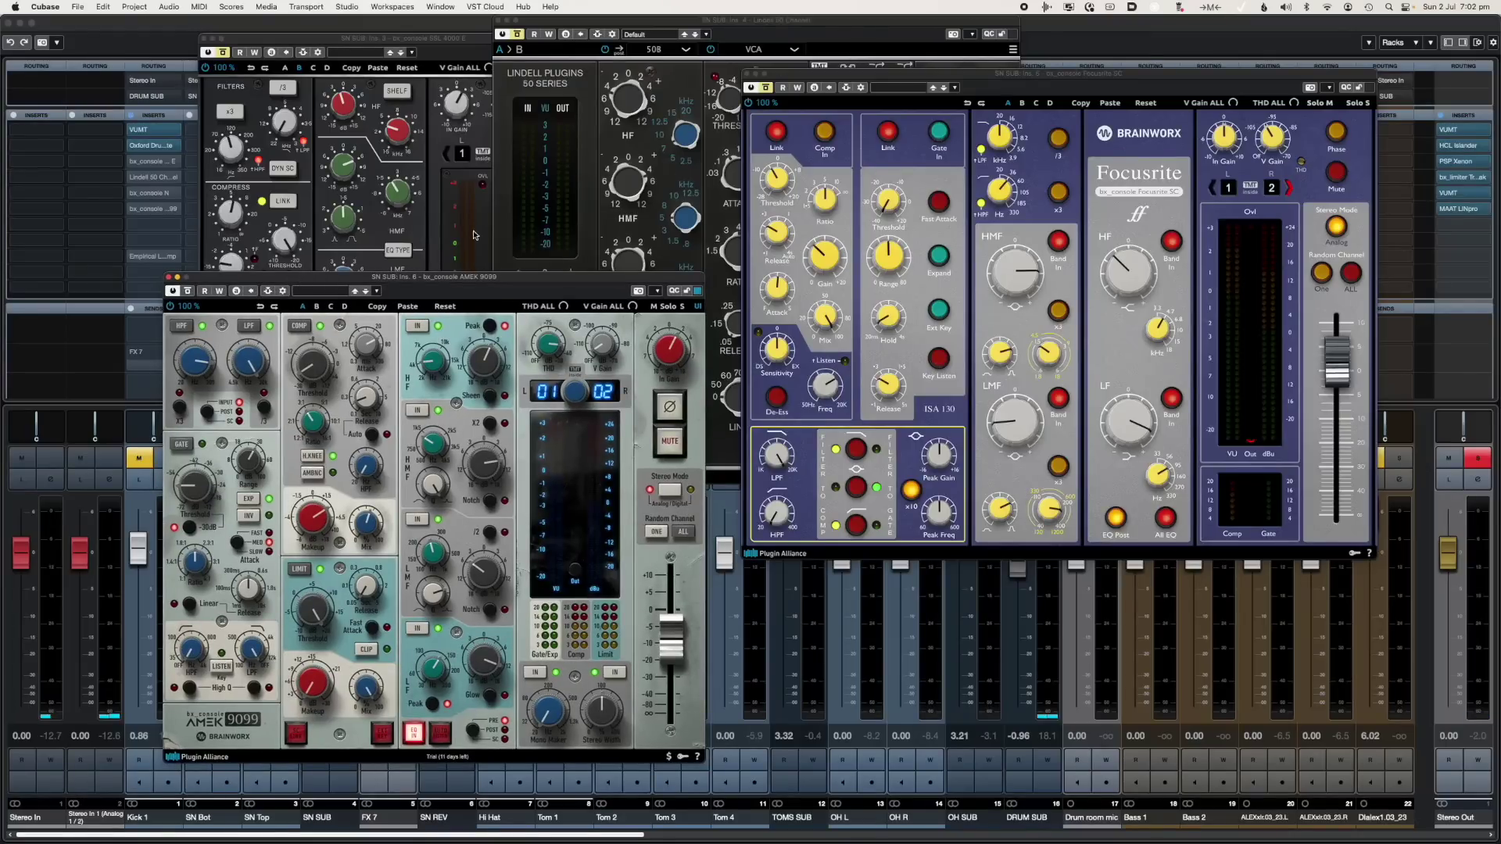
drag(461, 282, 1074, 296)
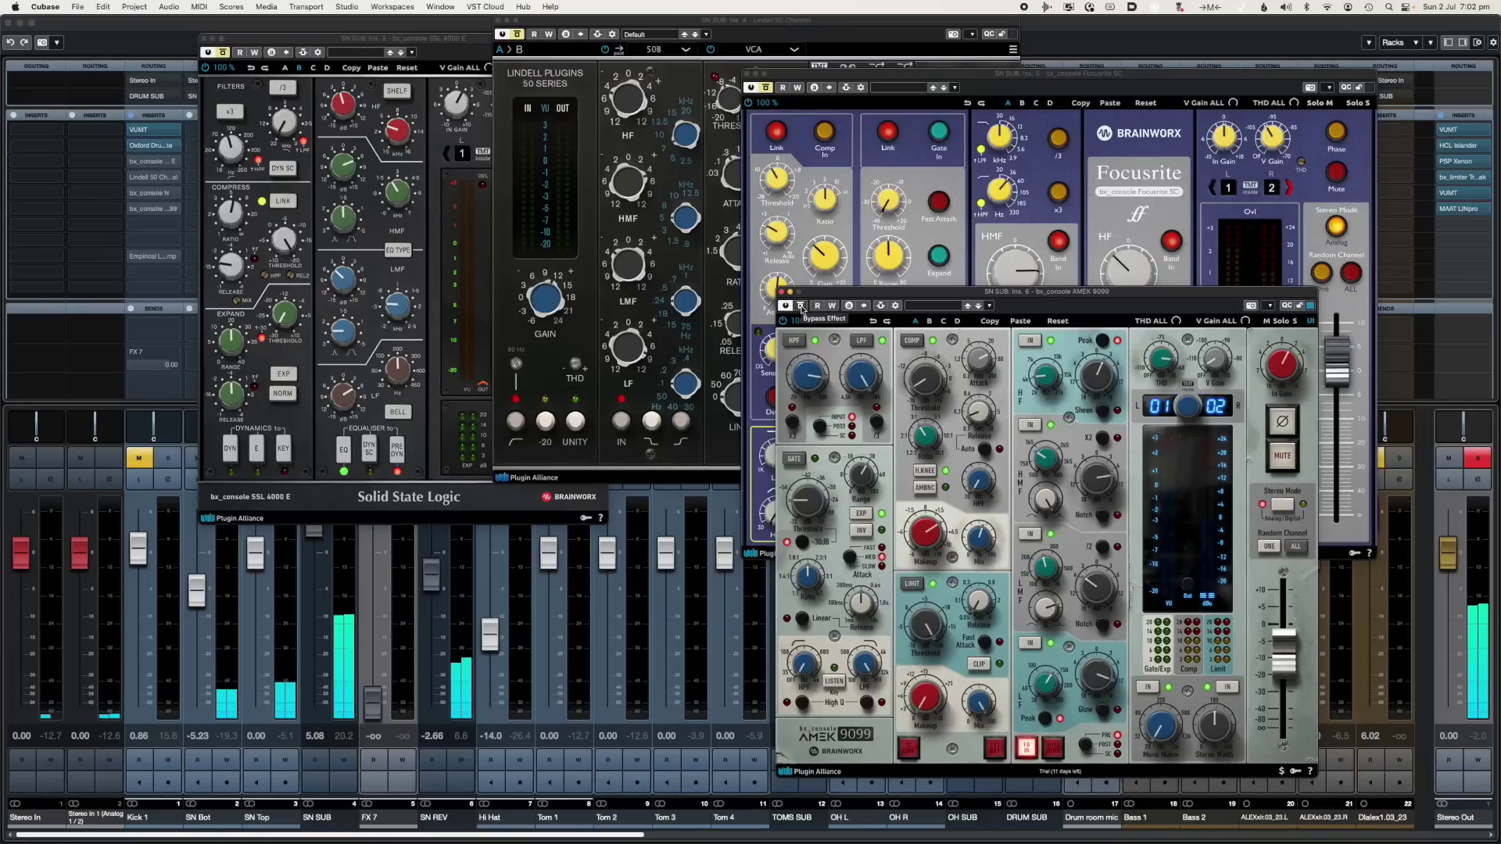
drag(861, 292, 961, 293)
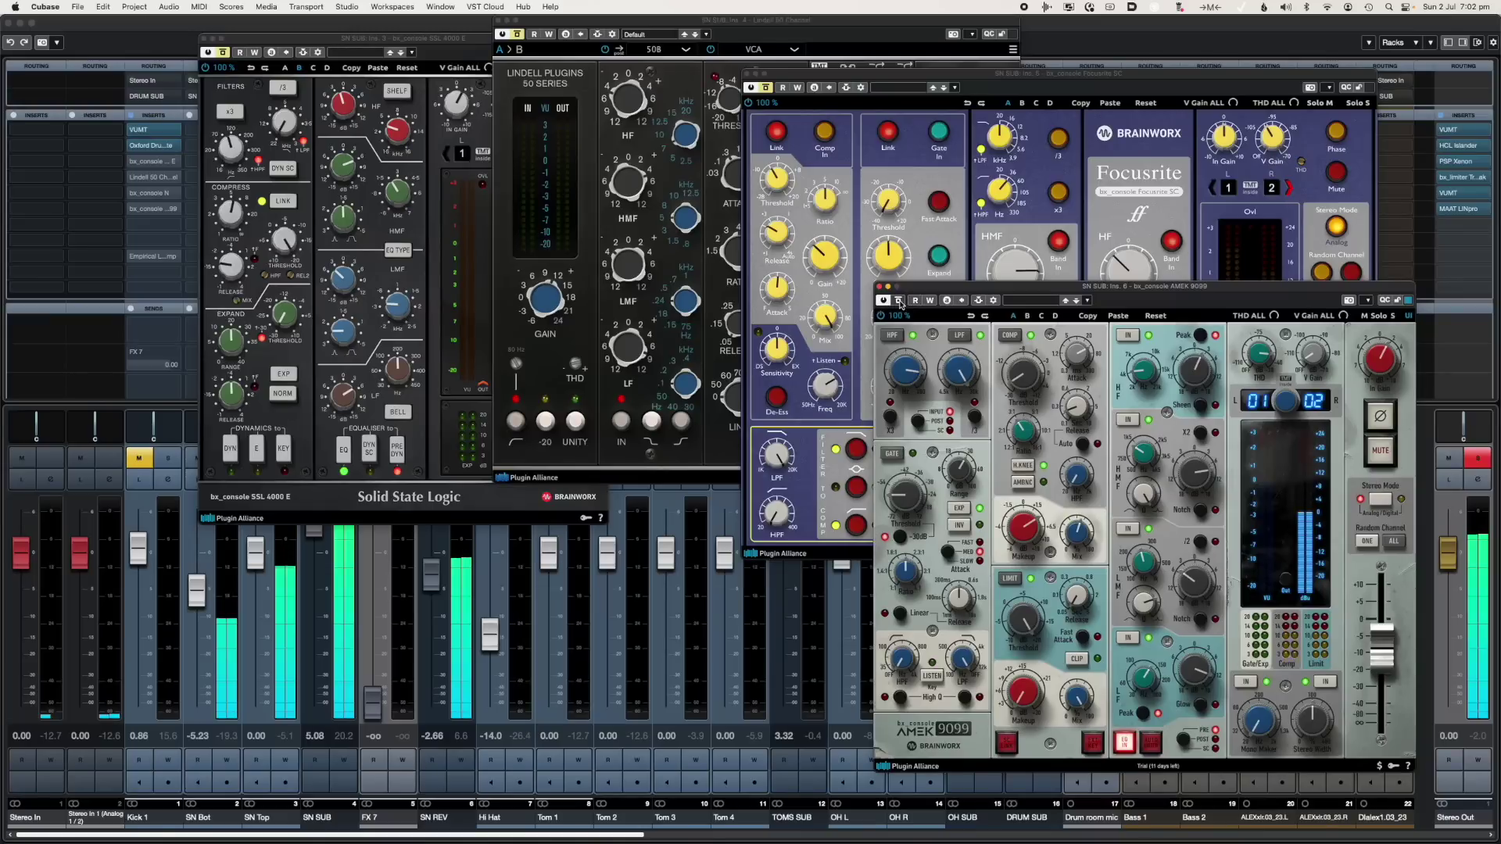
Step: Audition the snare through the Focusrite SC, Lindell 50 Channel and SSL 4000 E in turn for a direct comparison
click(786, 108)
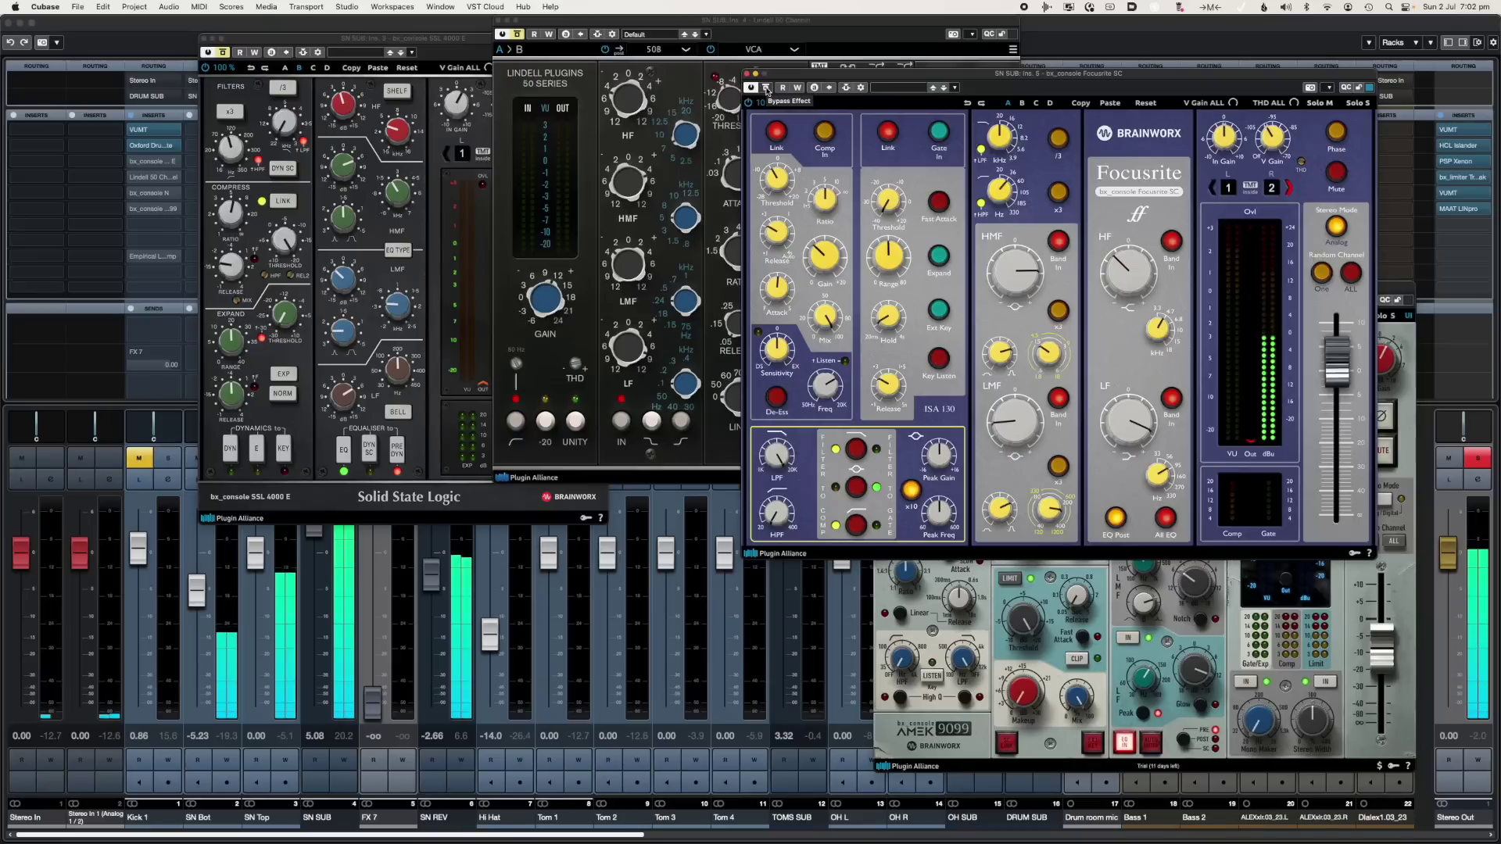
click(533, 28)
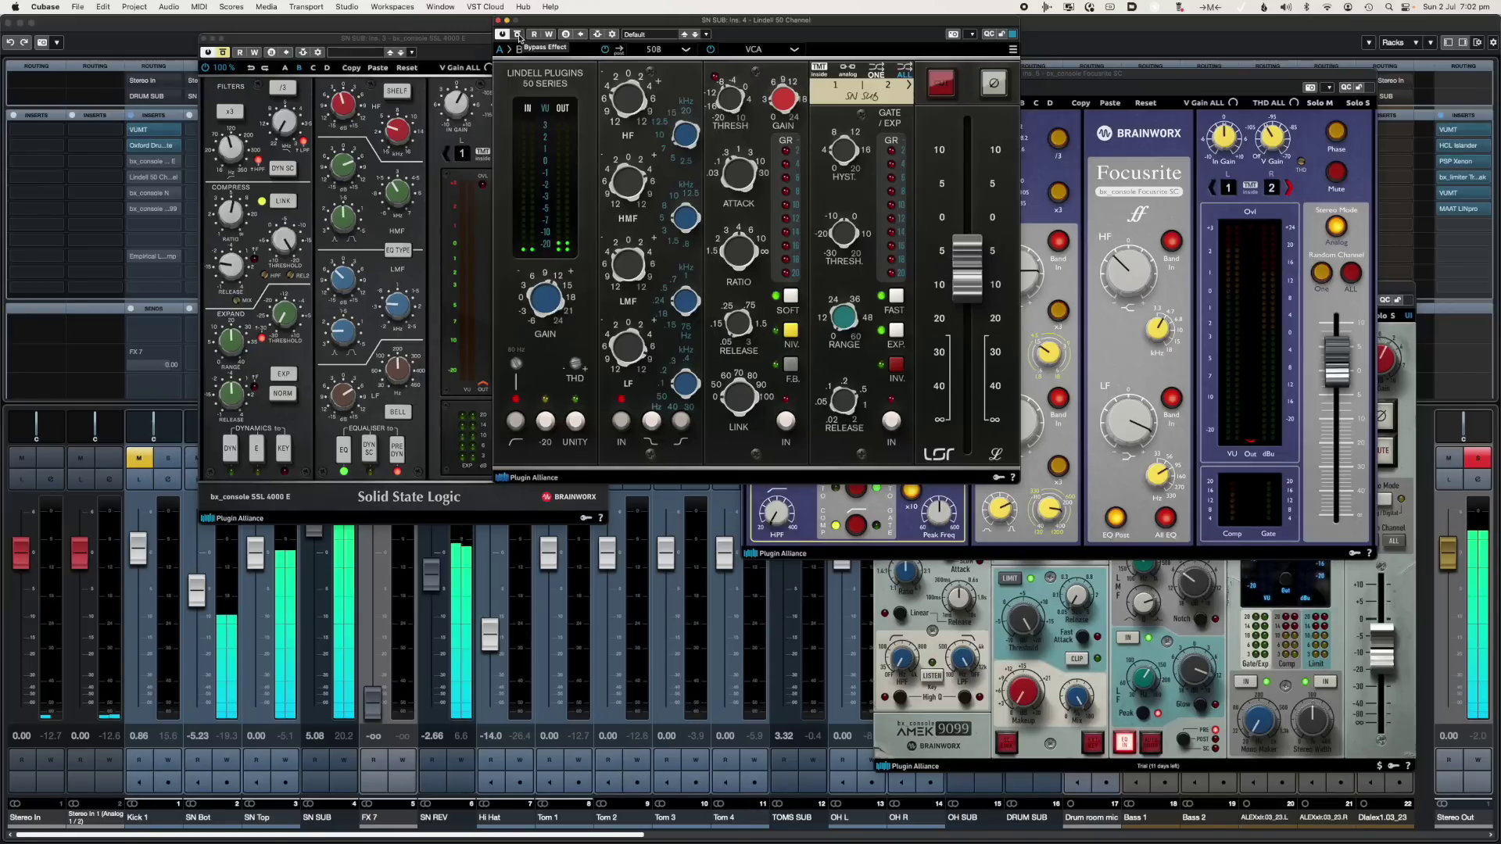
click(227, 39)
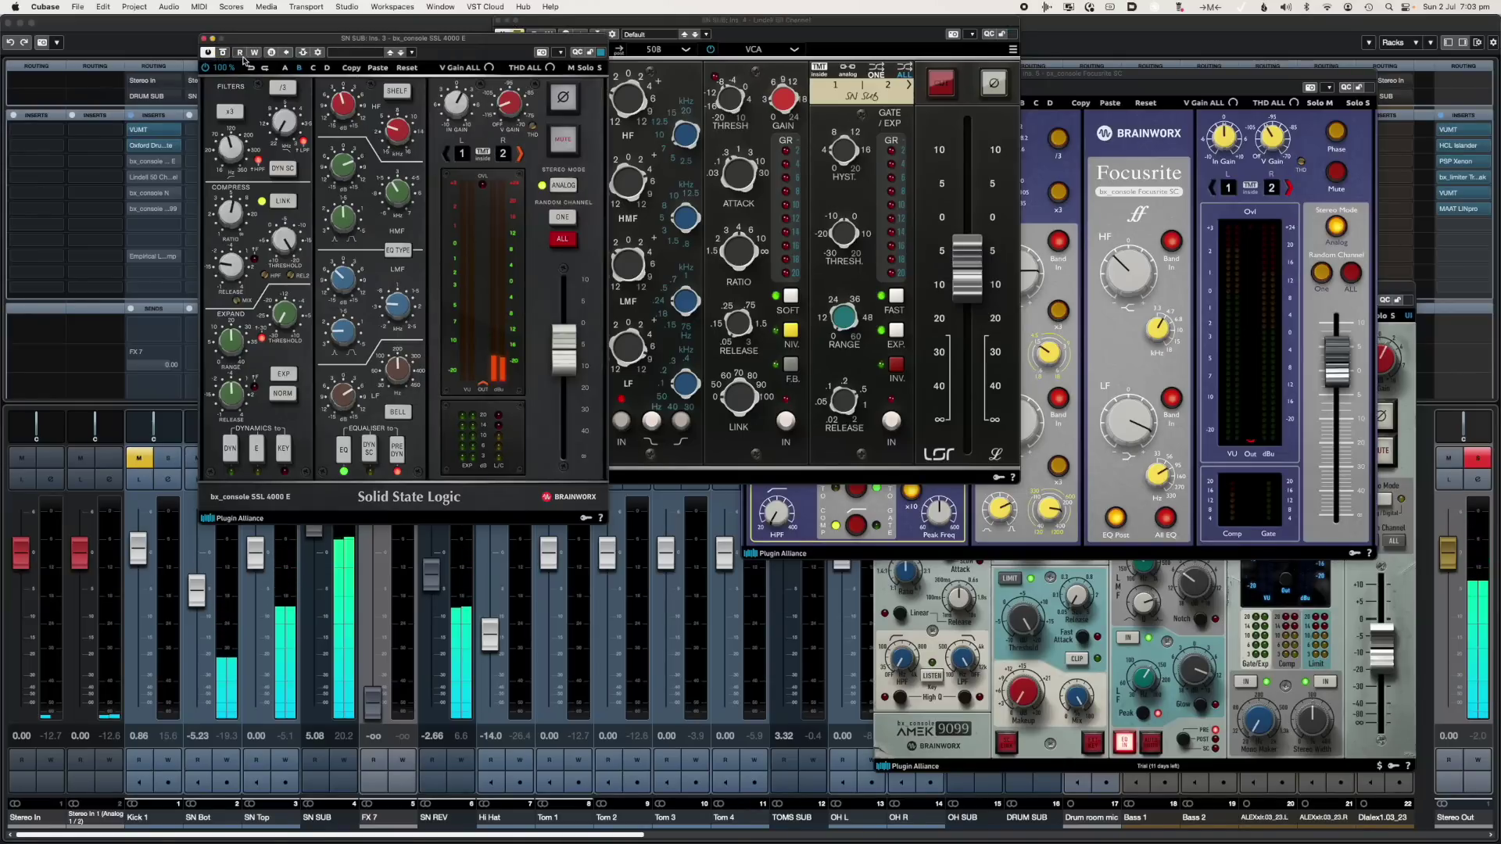